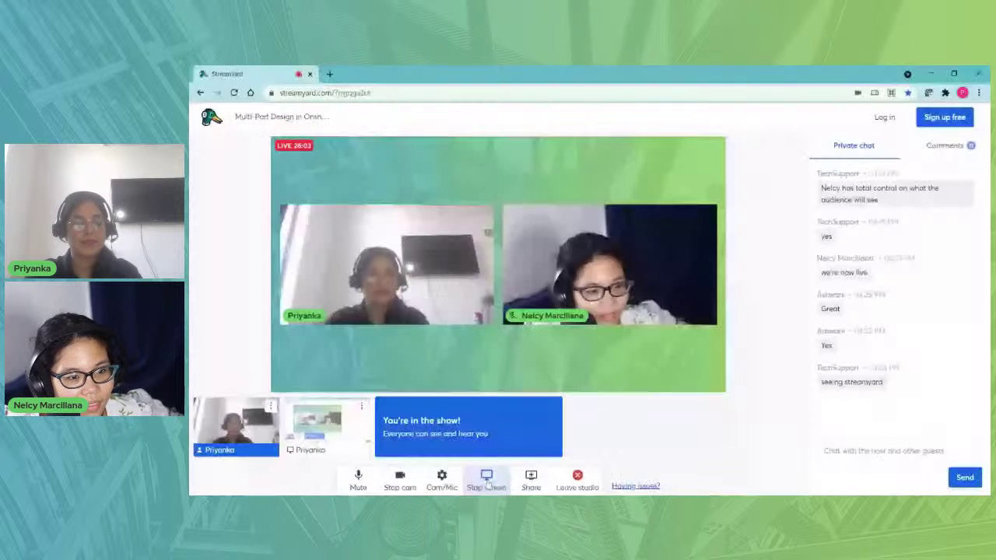
Switch to the Onshape browser window with the Multipart studio folder and show the Multipart Loft Twist - Squeegee document
click(362, 406)
click(350, 381)
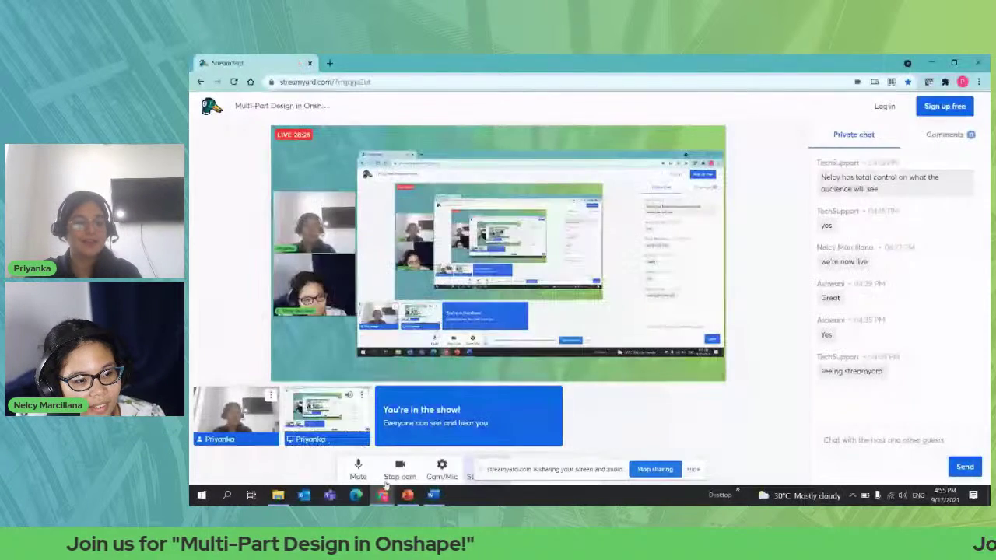
mouse_move(383, 496)
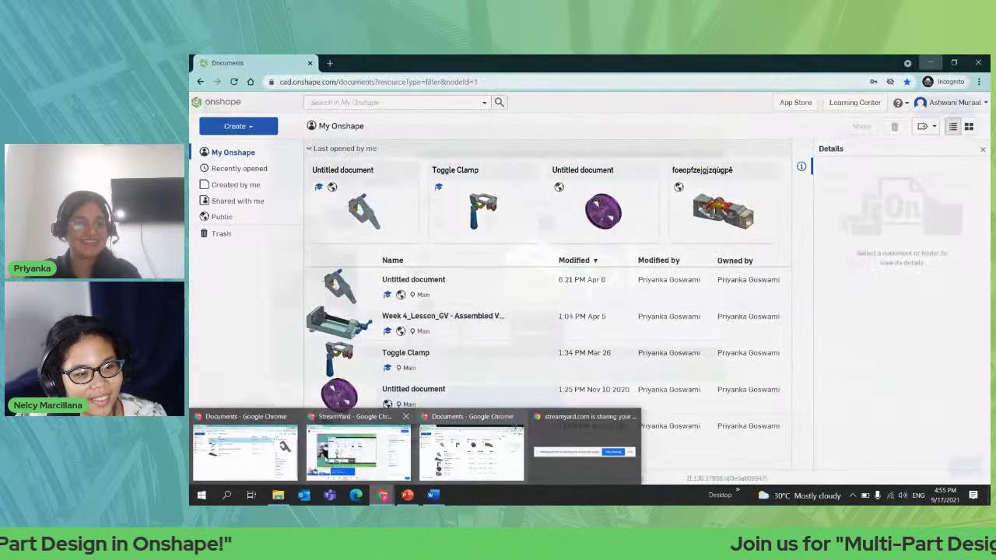
click(248, 454)
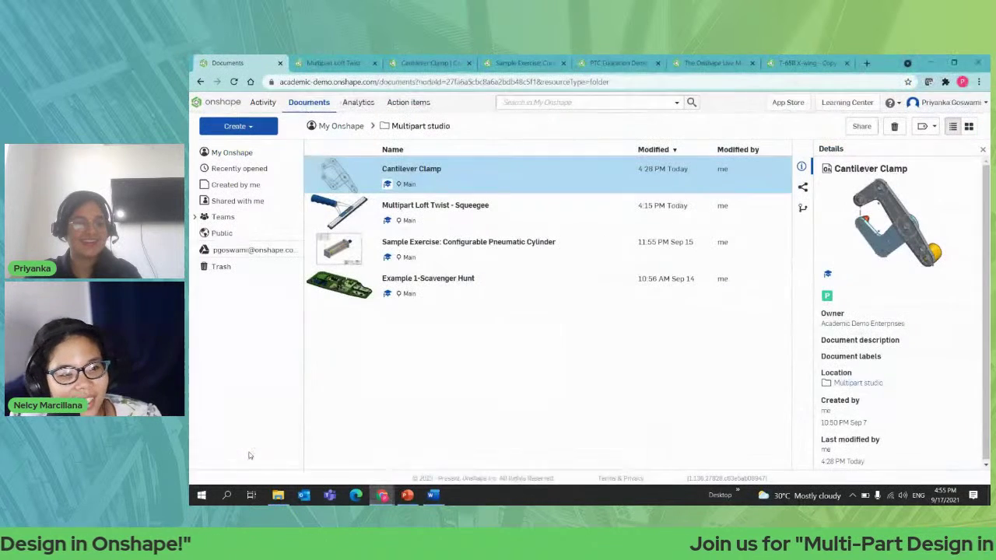
click(568, 384)
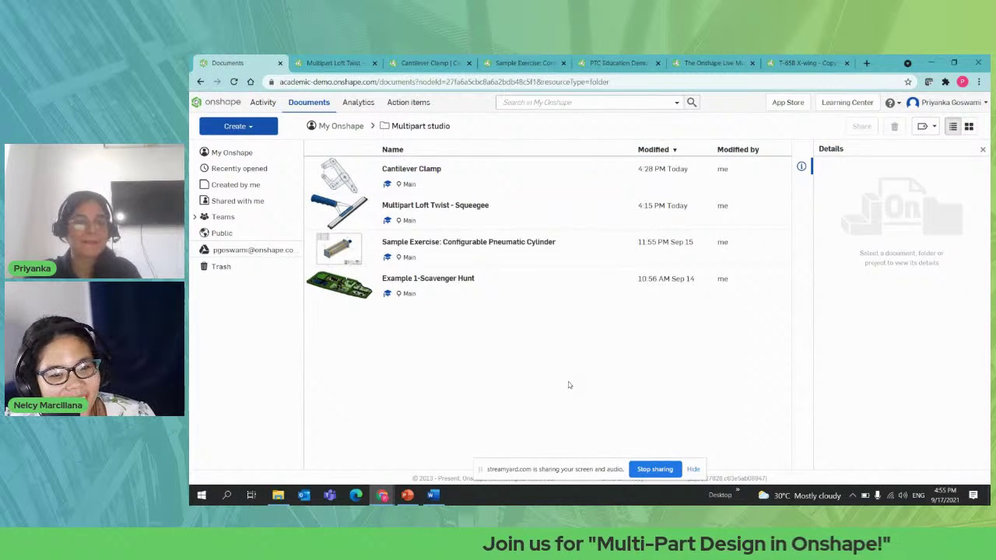
click(303, 63)
Examine the squeegee's grip, blade holder and the open guide curves between them from several angles
right_drag(443, 336, 403, 344)
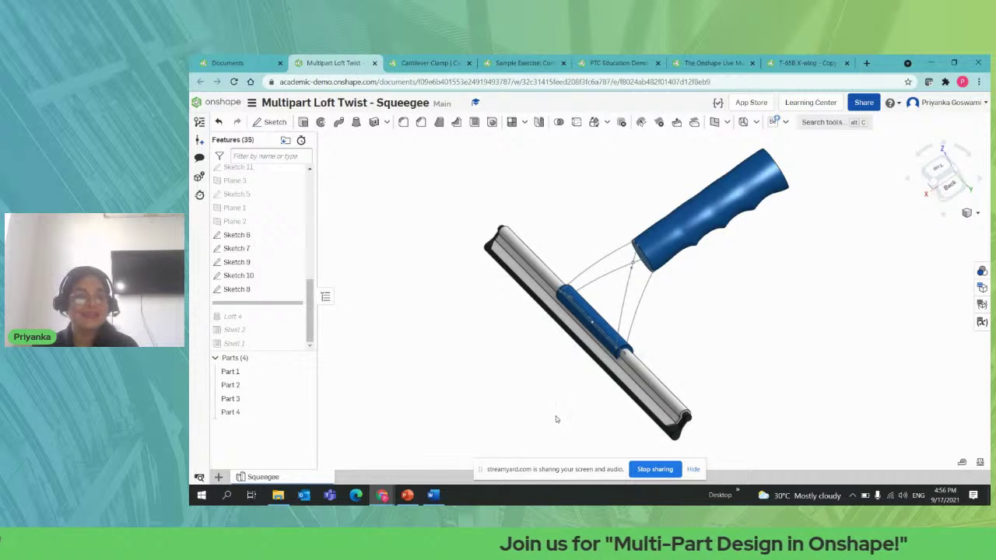
right_drag(482, 345, 511, 325)
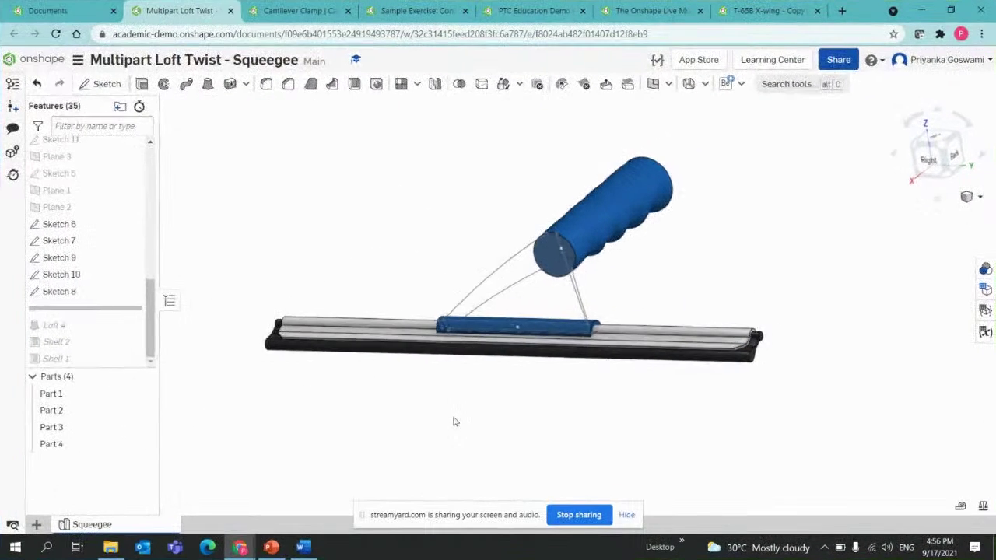
middle_drag(554, 392, 526, 399)
right_drag(454, 425, 443, 425)
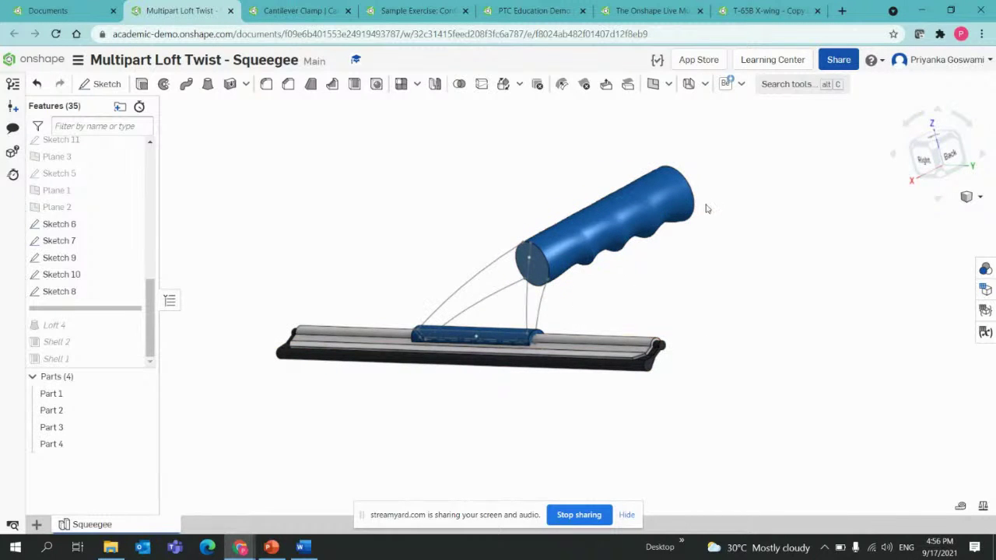
right_drag(709, 313, 675, 327)
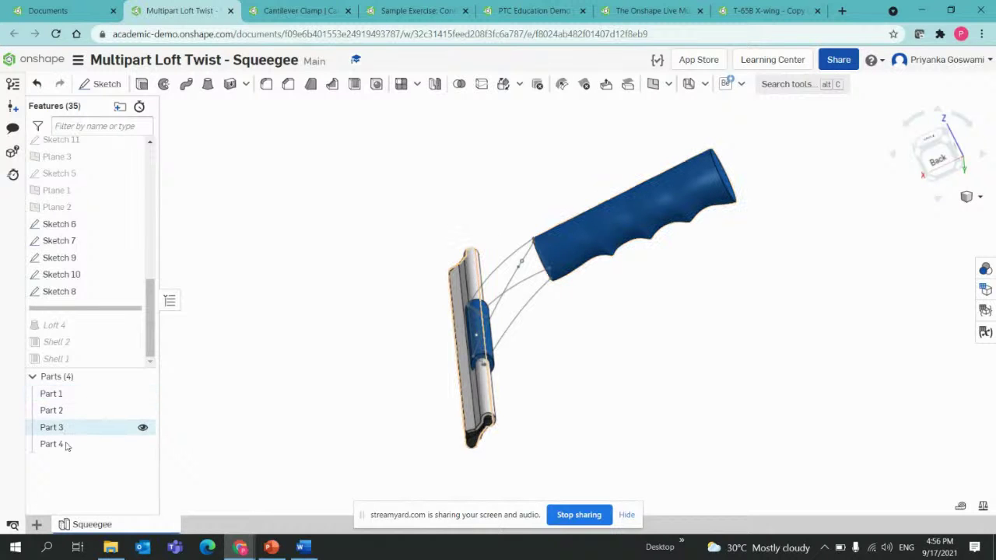
mouse_move(392, 370)
right_down()
mouse_move(400, 349)
mouse_move(396, 360)
right_up()
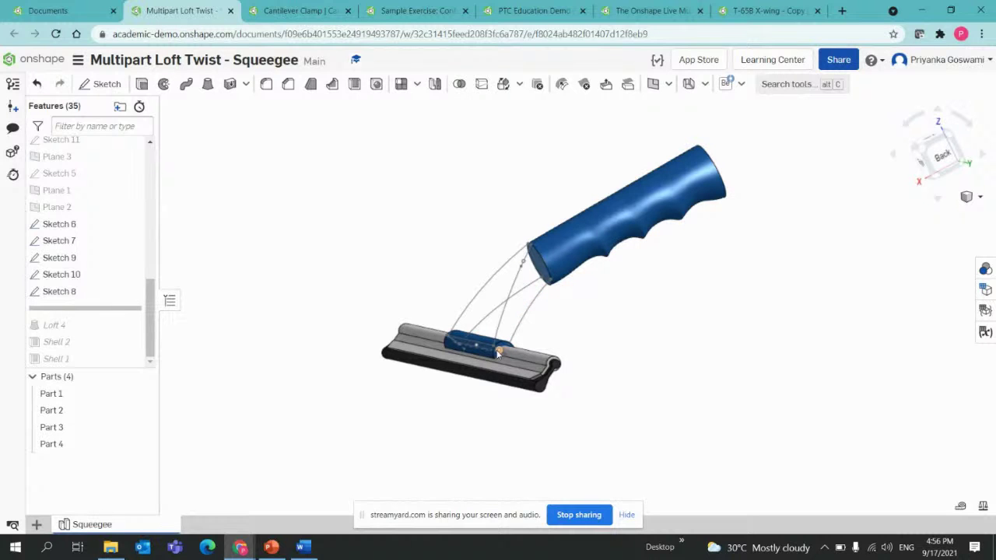
right_drag(524, 342, 490, 359)
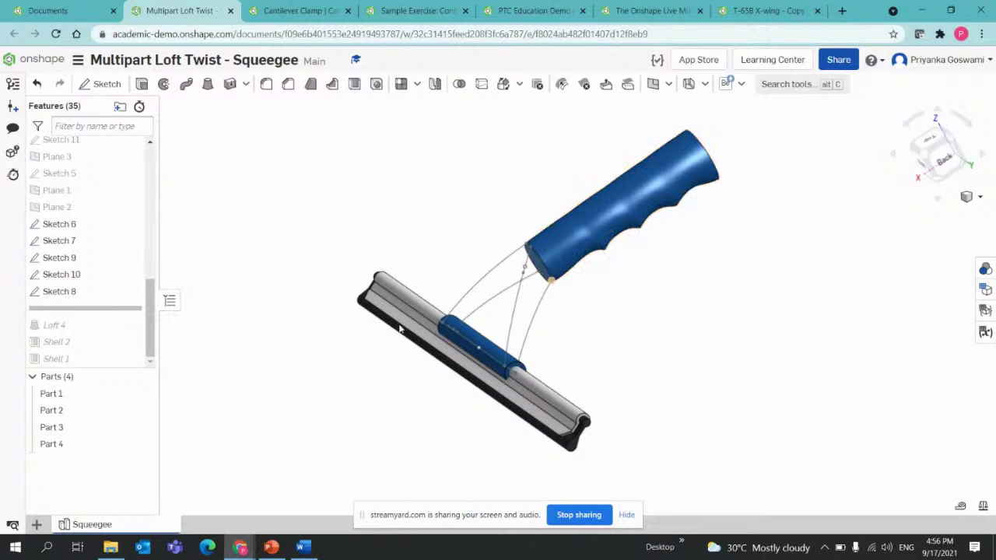
Start a new solid loft using the Sketch 8 face at the grip's end and Sketch 16 on the blade holder as profiles
click(208, 86)
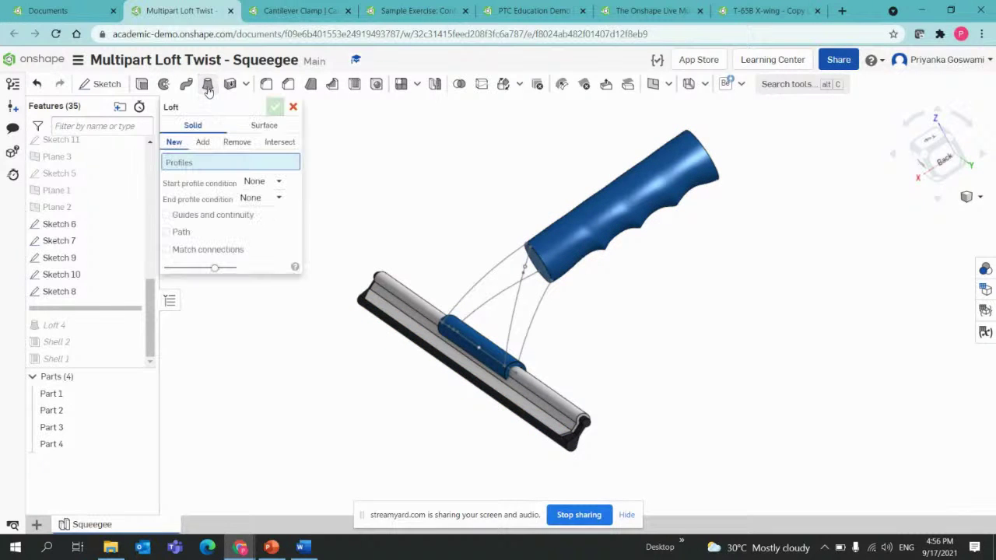
right_drag(589, 285, 506, 259)
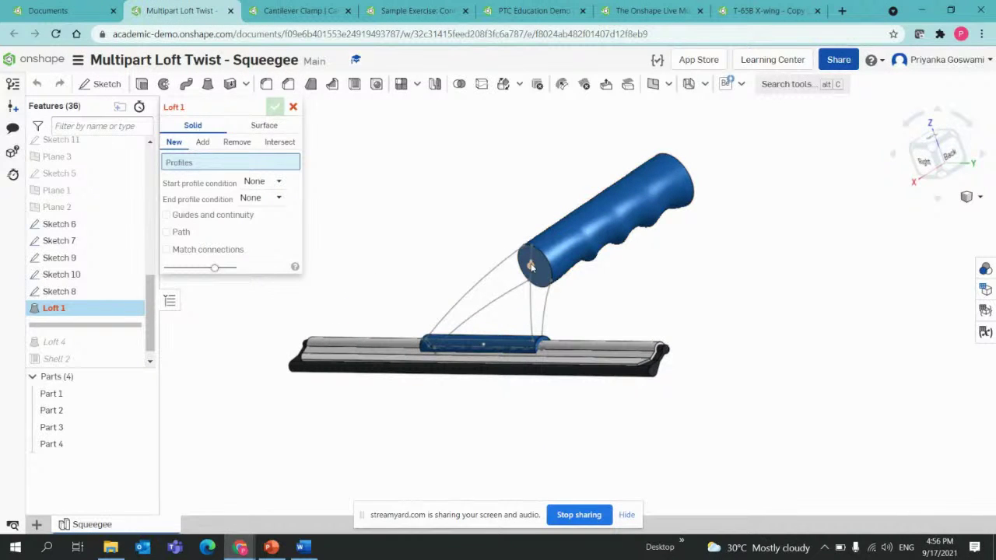
right_drag(596, 282, 512, 278)
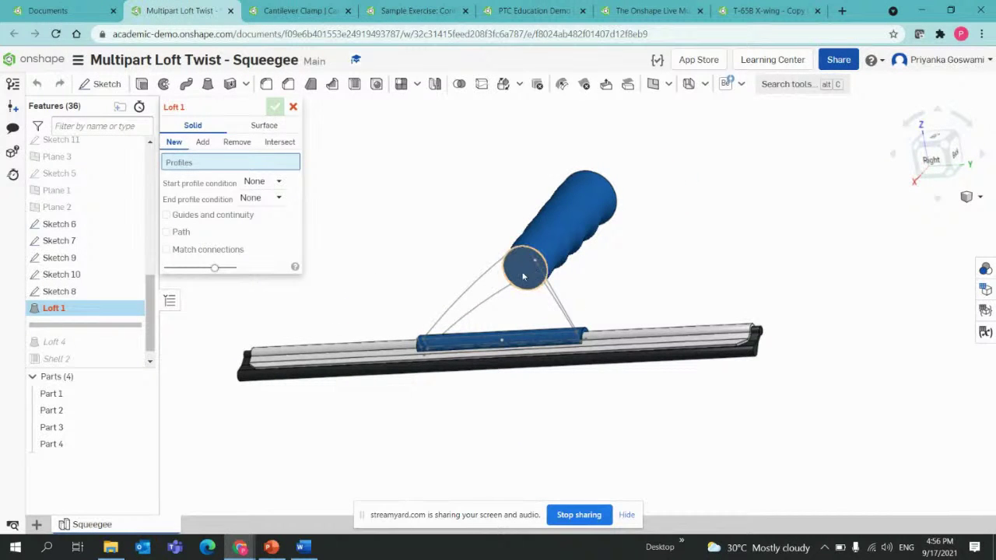
click(523, 276)
scroll(67, 247, up, 5)
scroll(70, 249, down, 3)
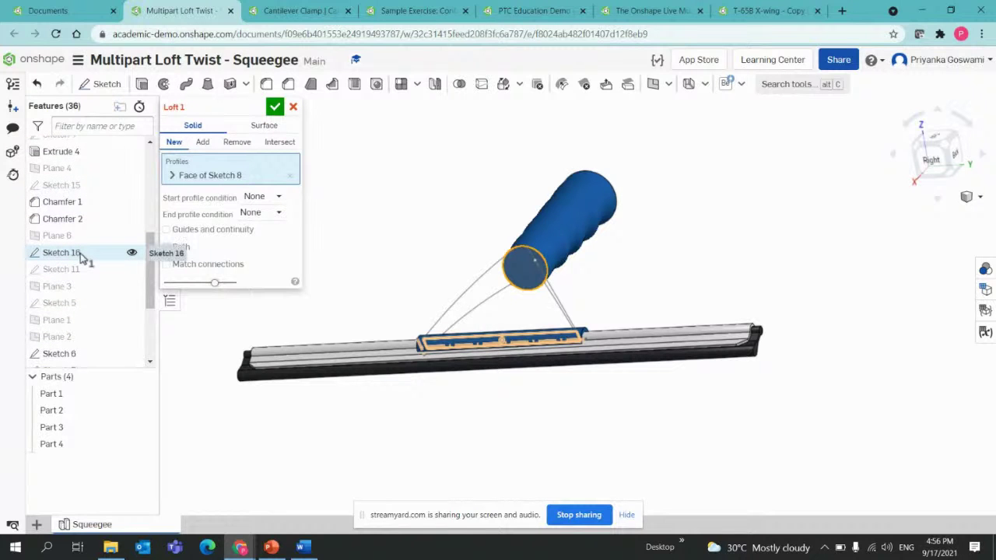
click(81, 257)
mouse_move(740, 253)
right_down()
mouse_move(689, 285)
mouse_move(707, 280)
right_up()
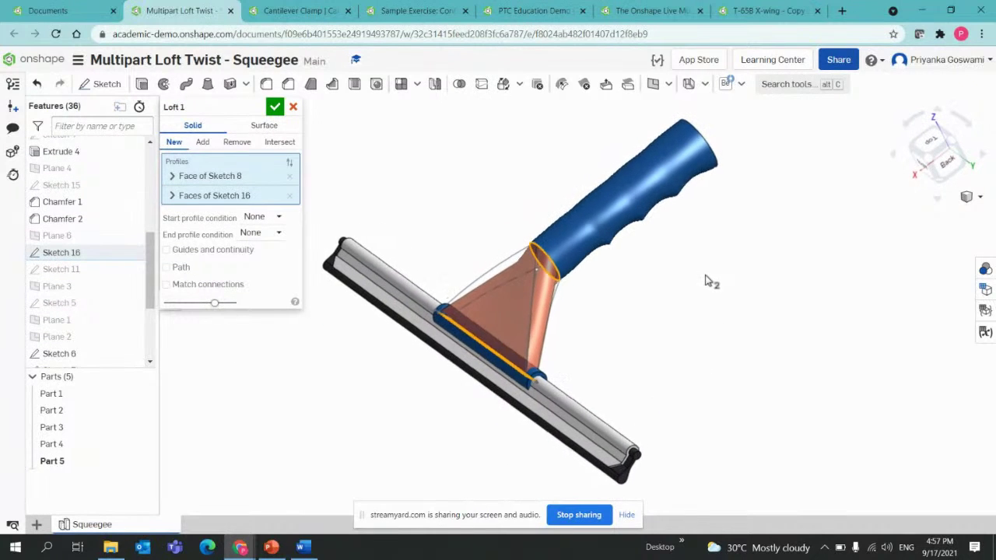
Enable guides and continuity for the loft and select the four connecting curves from Sketches 6, 10, 7 and 9 as guides
click(204, 252)
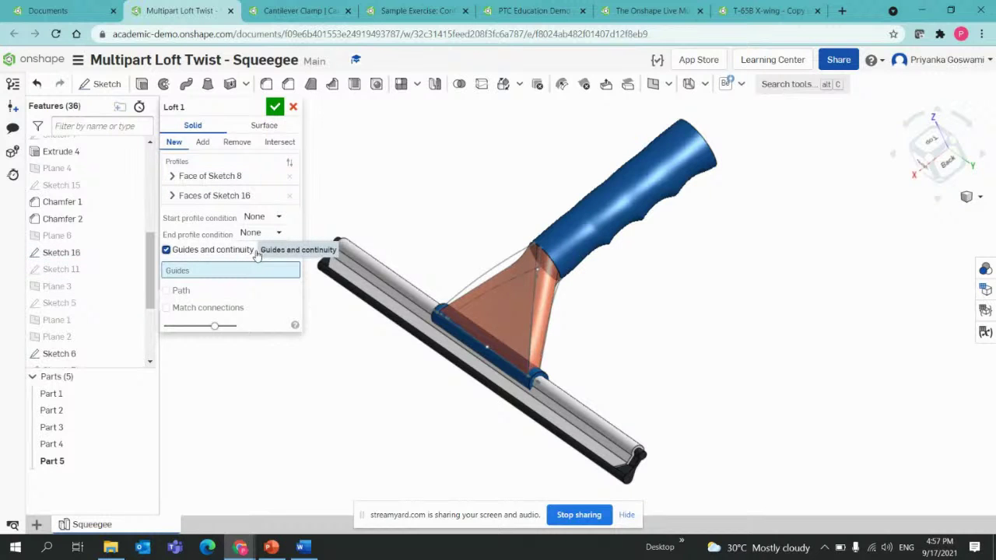
click(500, 281)
click(522, 287)
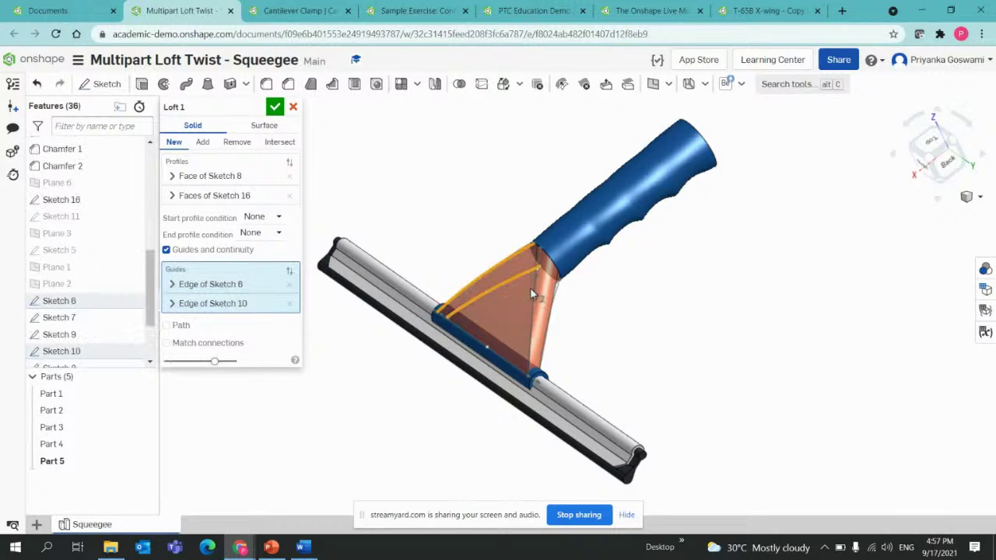
click(543, 301)
click(554, 310)
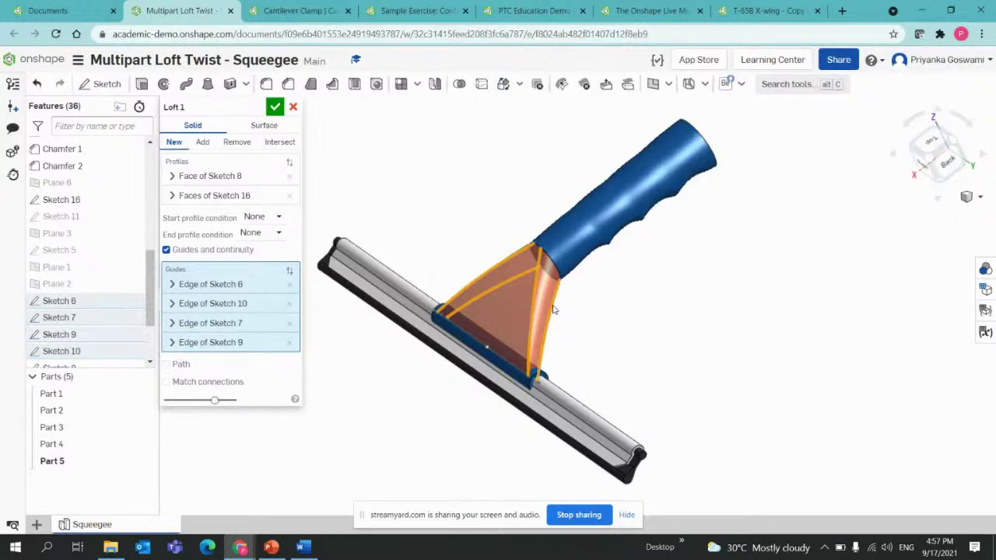
right_drag(599, 320, 606, 290)
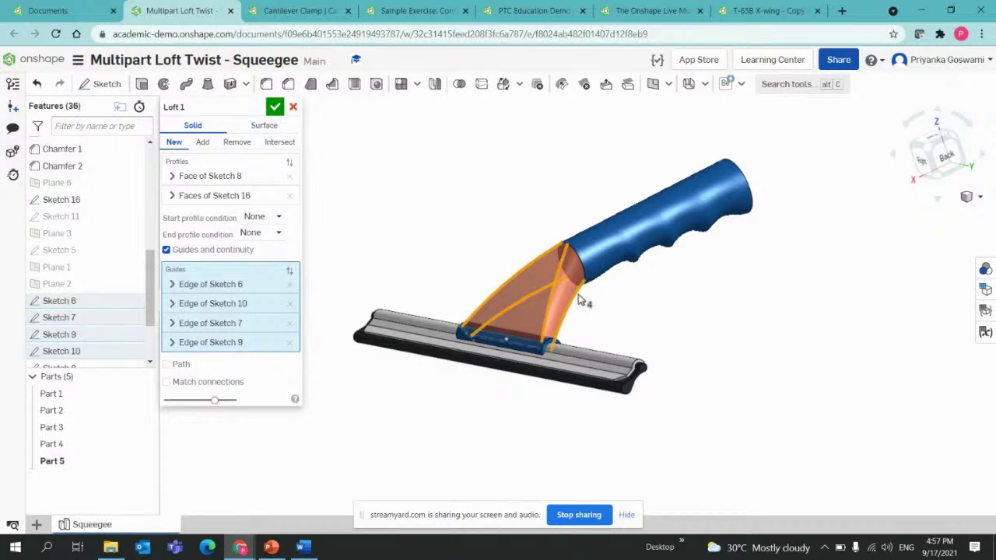
mouse_move(622, 311)
right_down()
mouse_move(645, 298)
mouse_move(628, 313)
right_up()
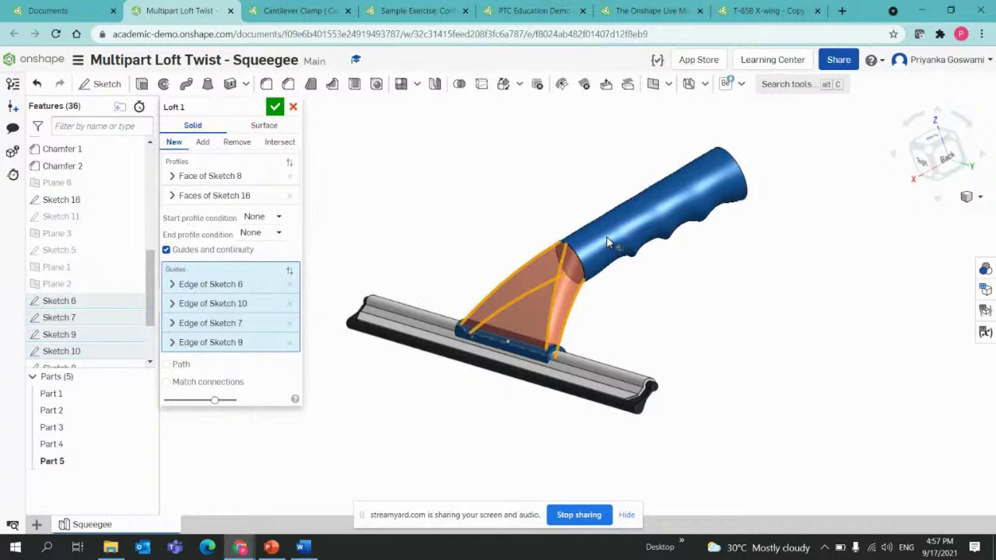
Change the loft to Add, merge it with the blade bracket Part 4 and the grip Part 1, preview the final result and accept it
click(203, 141)
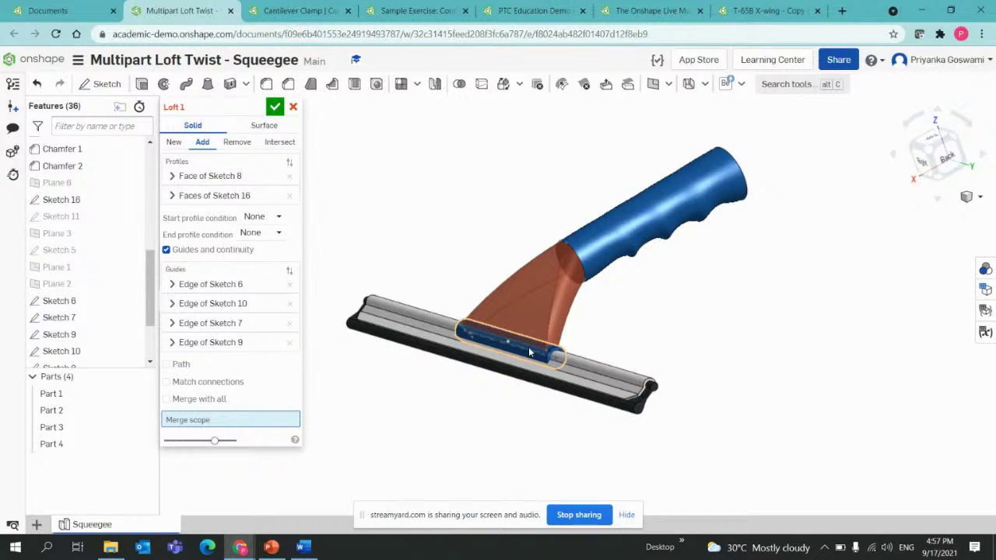
click(528, 350)
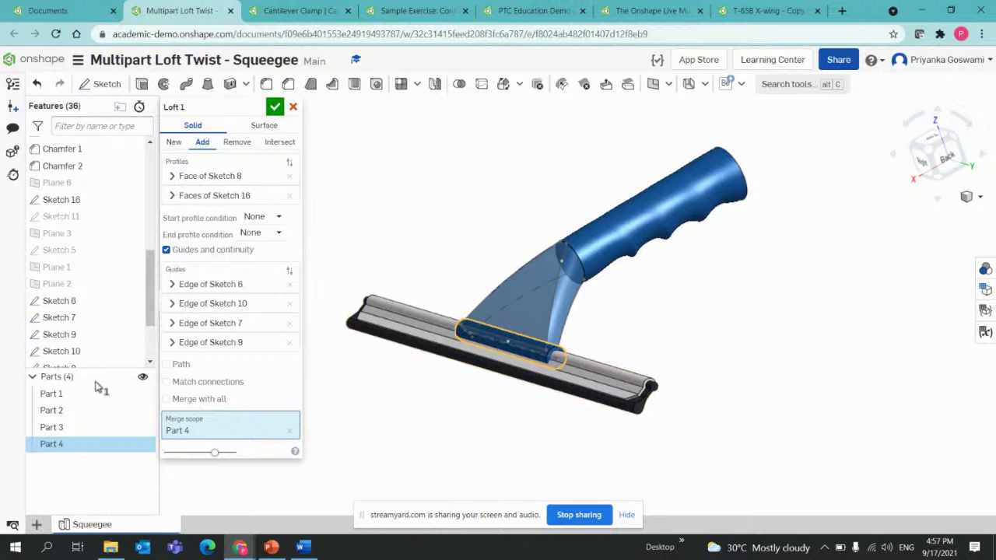
click(62, 394)
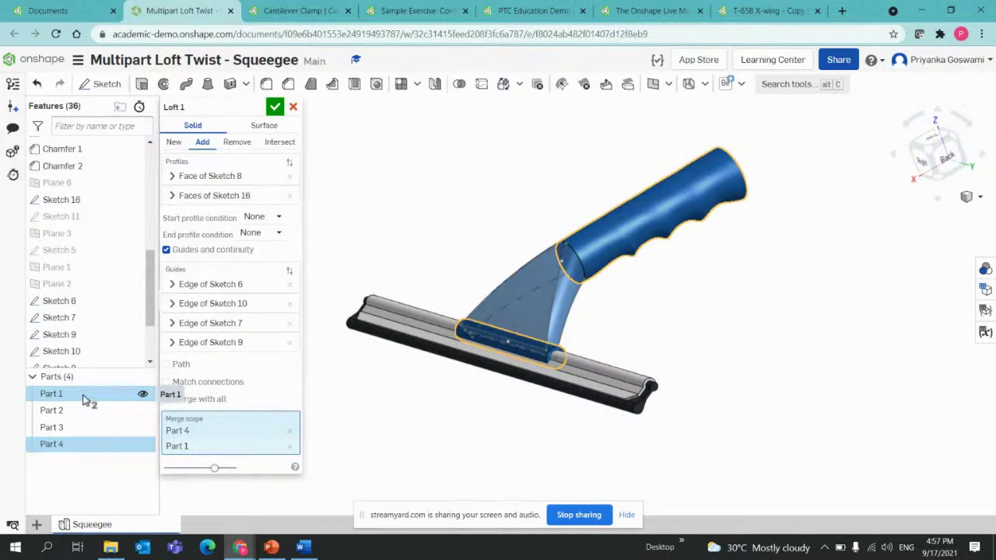
right_drag(505, 433, 481, 439)
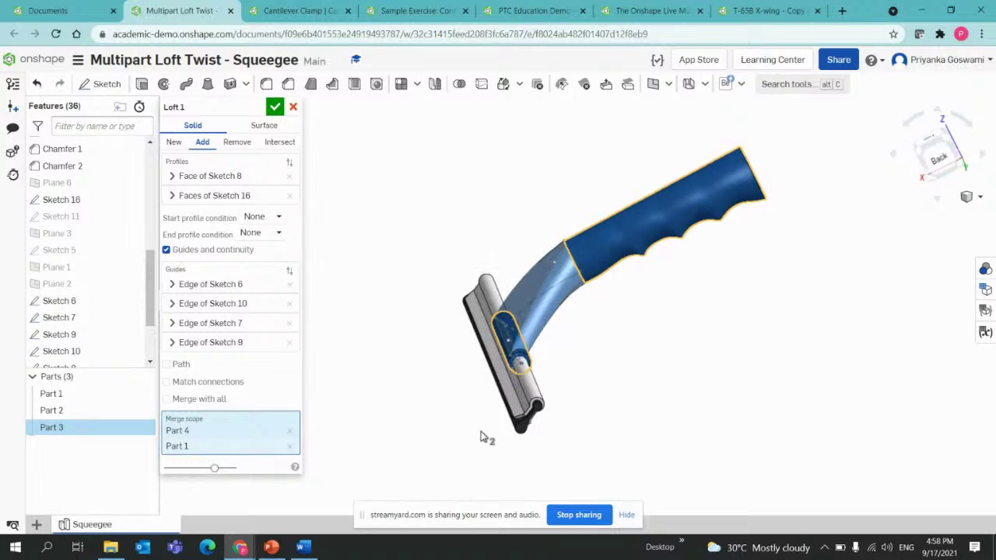
drag(216, 470, 238, 471)
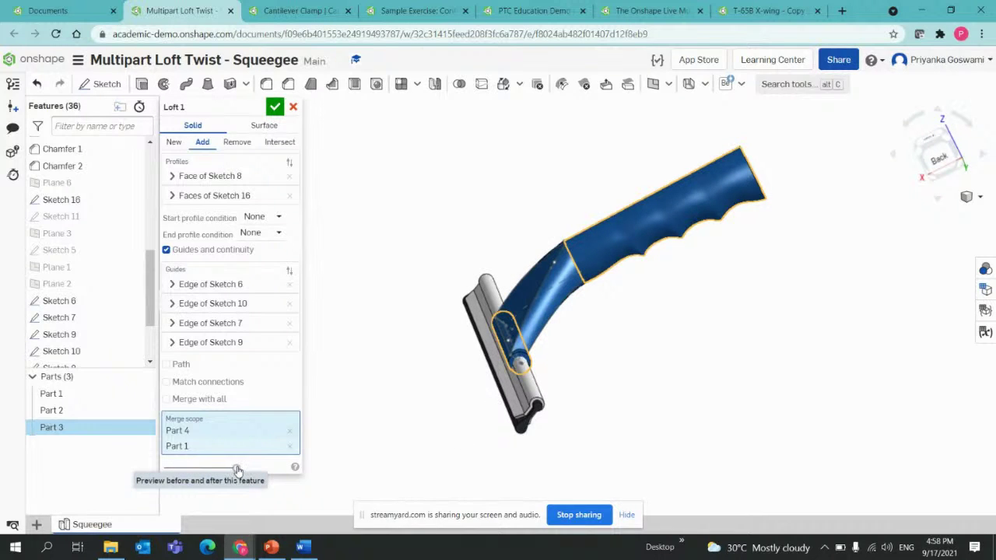
mouse_move(716, 357)
right_down()
mouse_move(707, 355)
mouse_move(720, 363)
right_up()
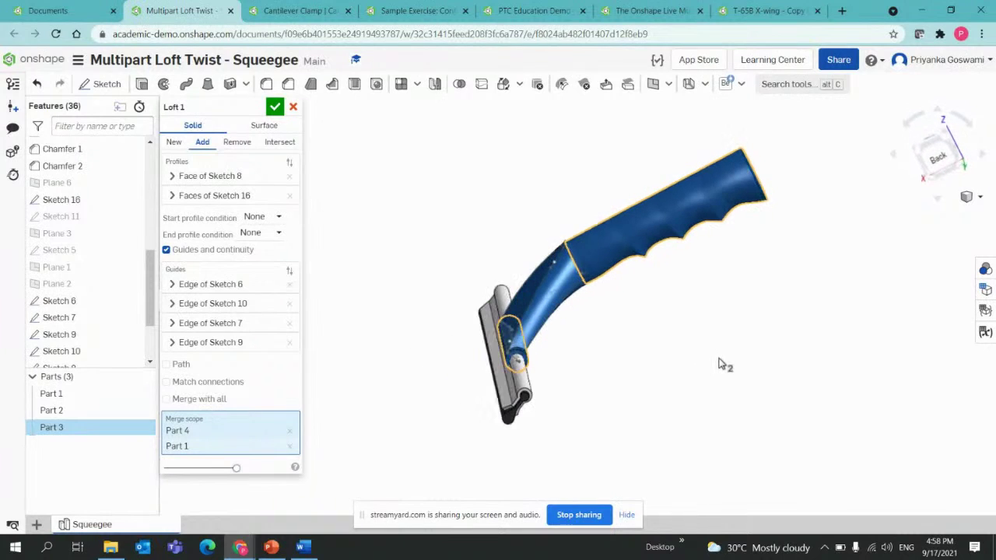
click(271, 109)
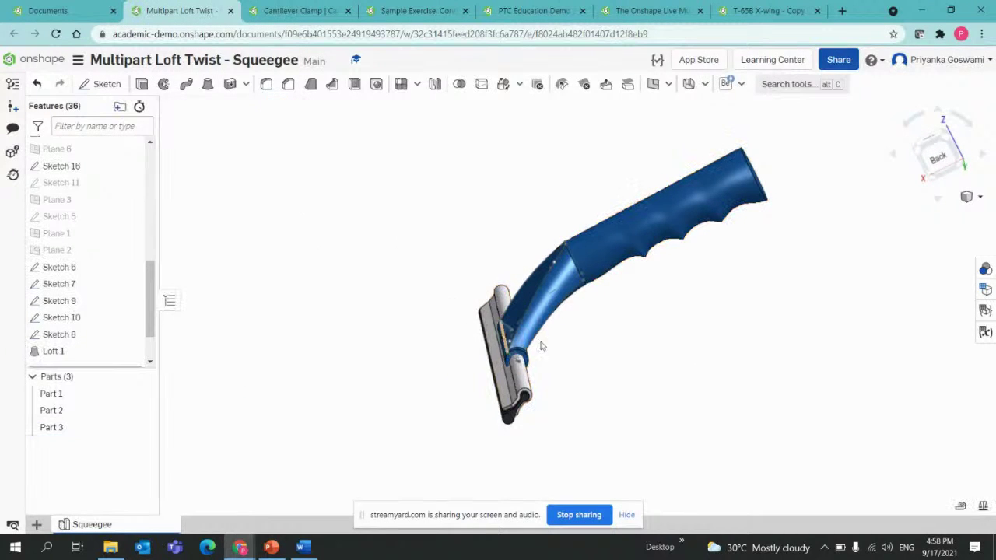
Highlight Part 3 and inspect the merged handle from several angles, including the grip's end and the lofted neck
click(61, 431)
mouse_move(685, 367)
right_down()
mouse_move(689, 347)
mouse_move(763, 344)
mouse_move(703, 358)
mouse_move(696, 370)
right_up()
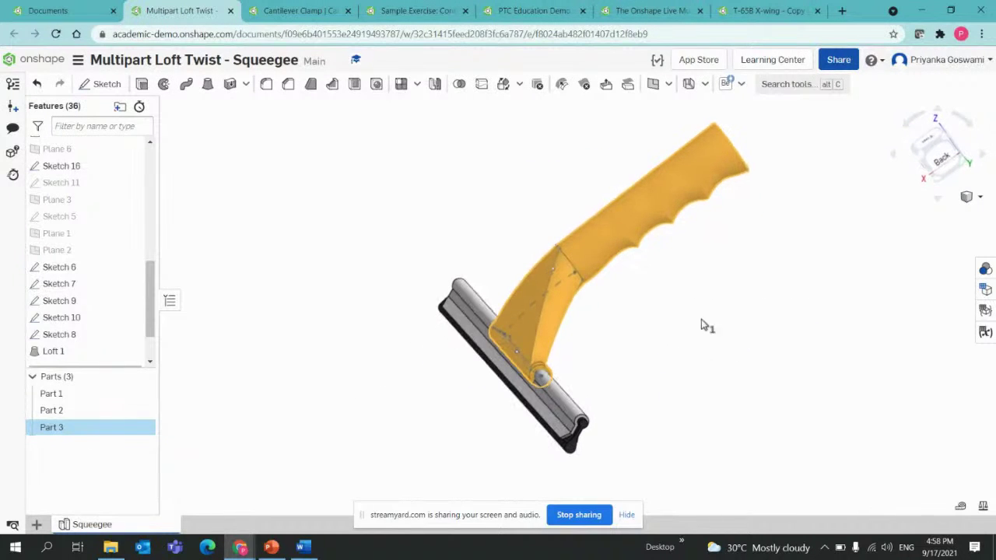
middle_drag(721, 217, 614, 265)
right_drag(640, 252, 649, 275)
right_drag(545, 352, 593, 305)
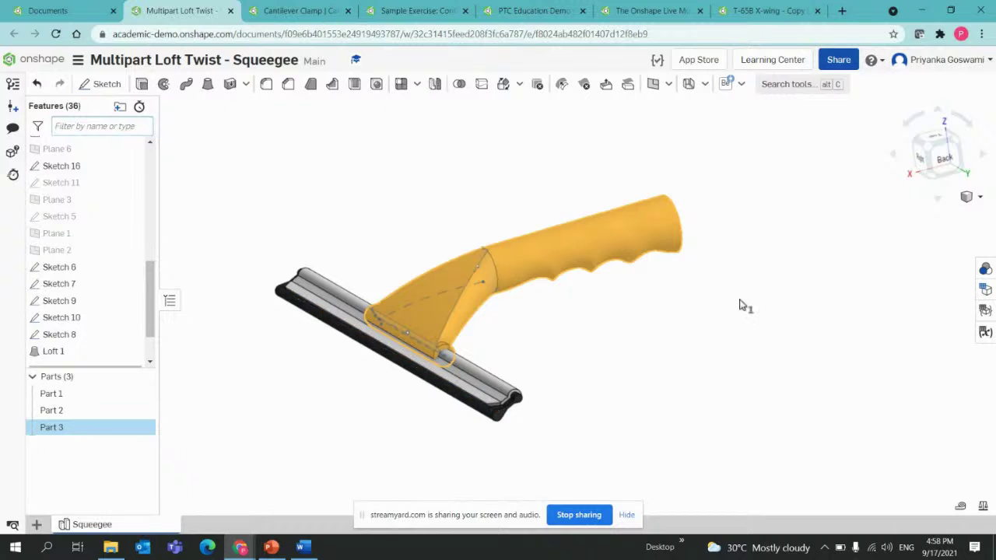
right_drag(752, 309, 692, 327)
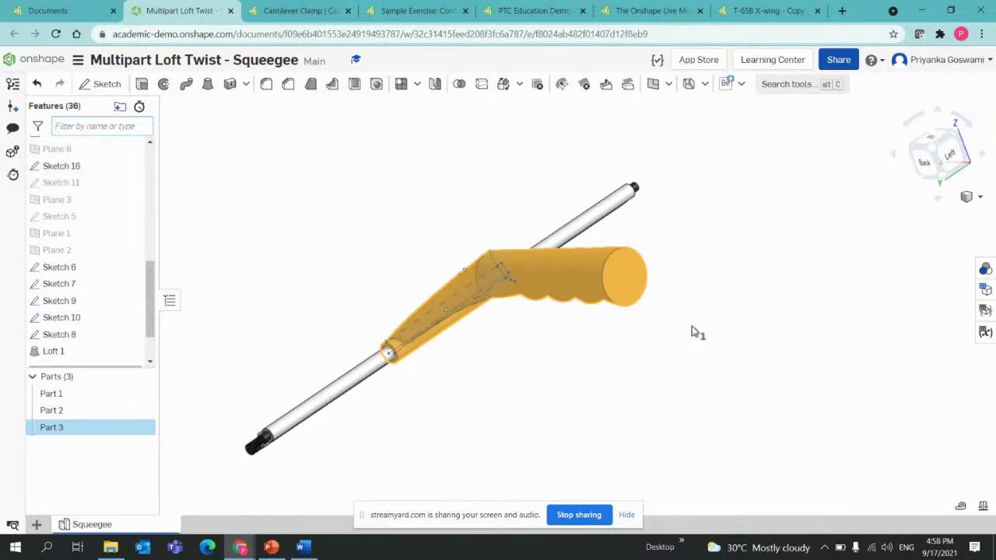
right_drag(637, 332, 624, 322)
right_drag(623, 321, 593, 382)
click(652, 365)
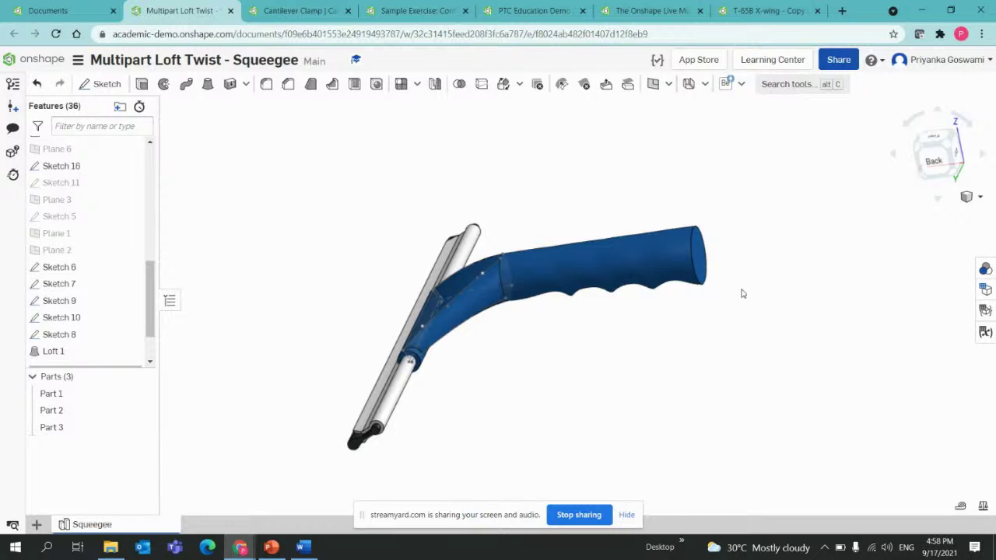
mouse_move(811, 316)
right_down()
mouse_move(749, 324)
mouse_move(813, 322)
right_up()
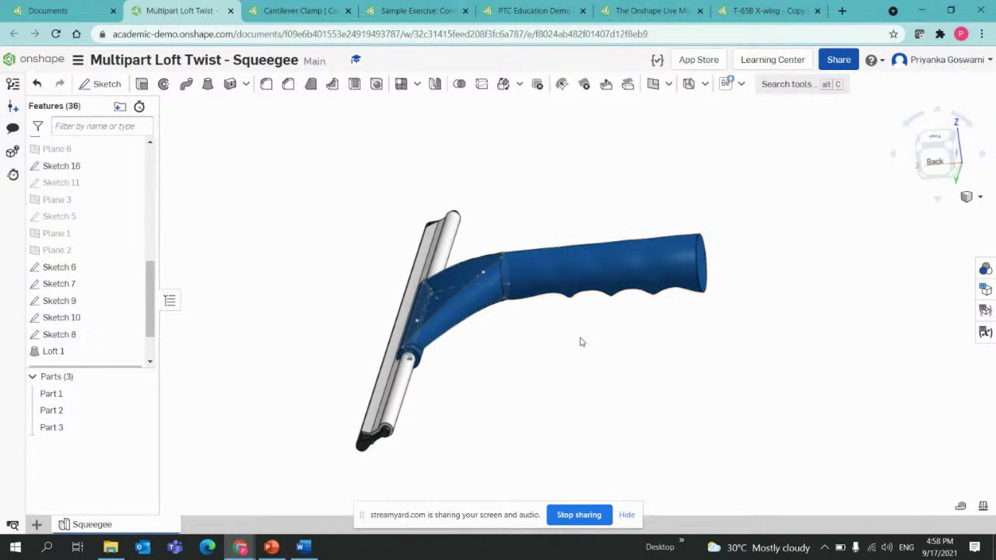
right_drag(591, 351, 602, 350)
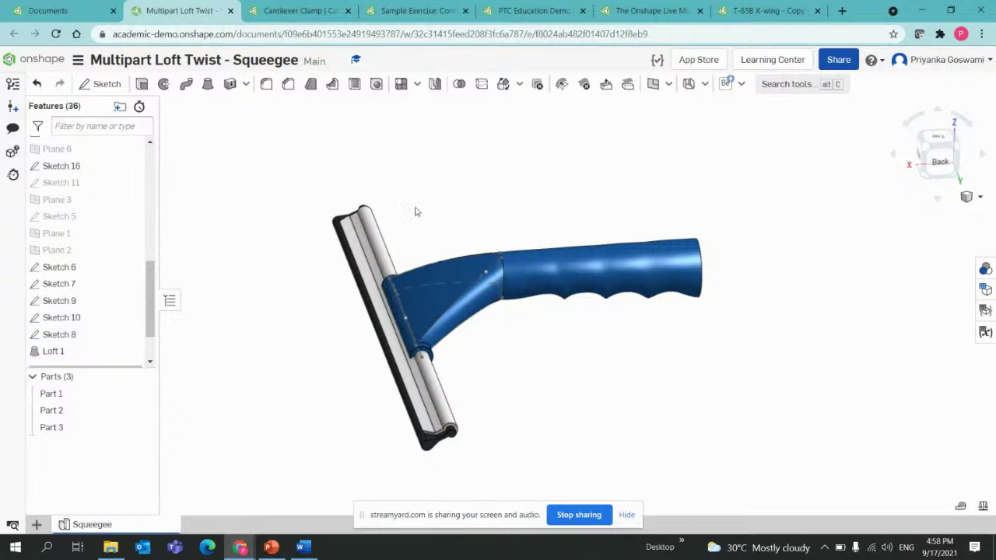
Split Part 3, the merged handle, with Plane 5, filtering the feature list by "pl" to find it, and keep the tools
click(483, 85)
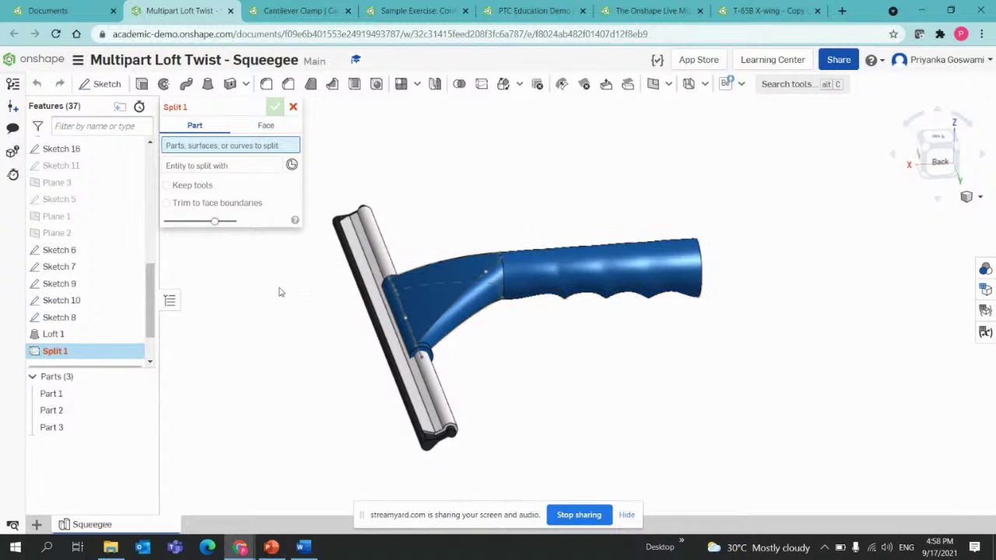
mouse_move(549, 347)
right_down()
mouse_move(555, 329)
mouse_move(512, 338)
mouse_move(538, 334)
right_up()
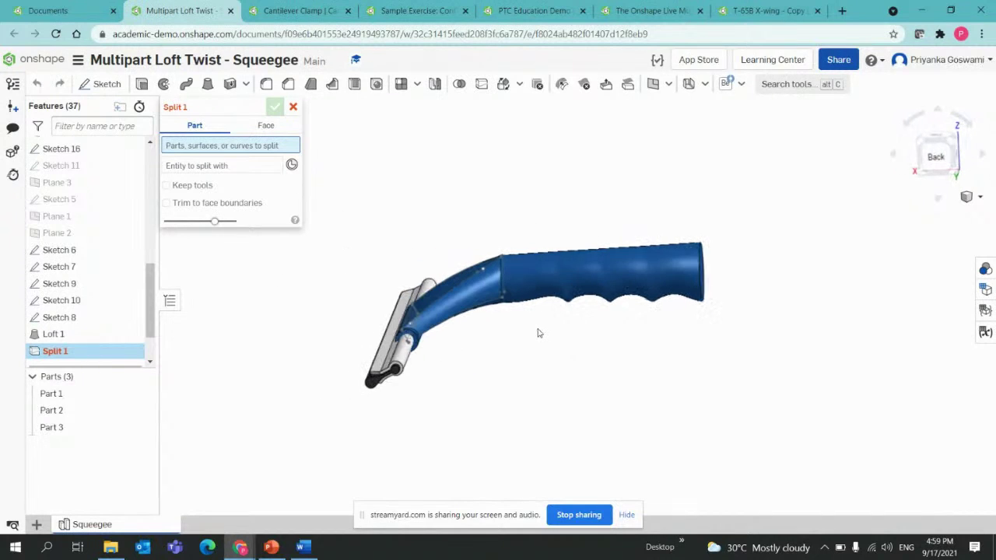
click(545, 272)
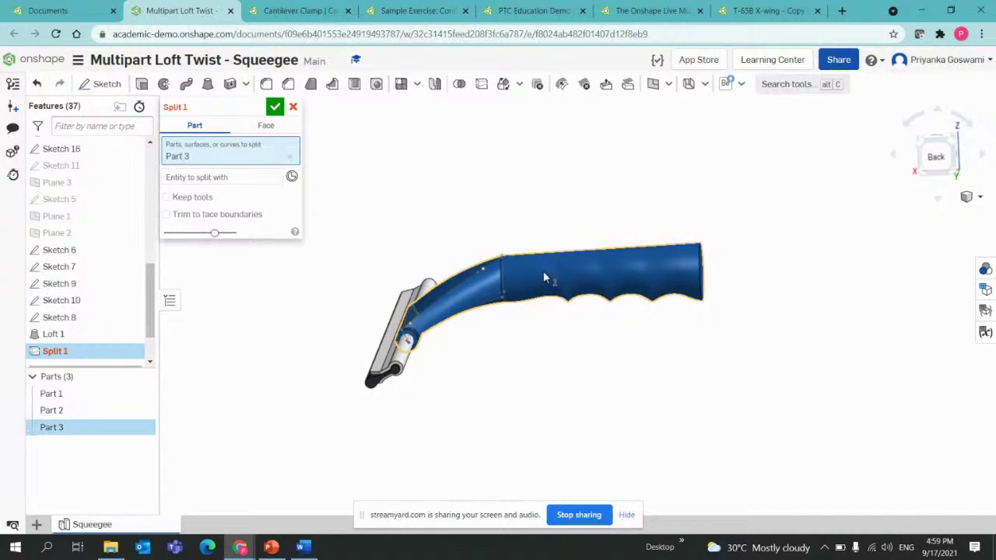
click(209, 177)
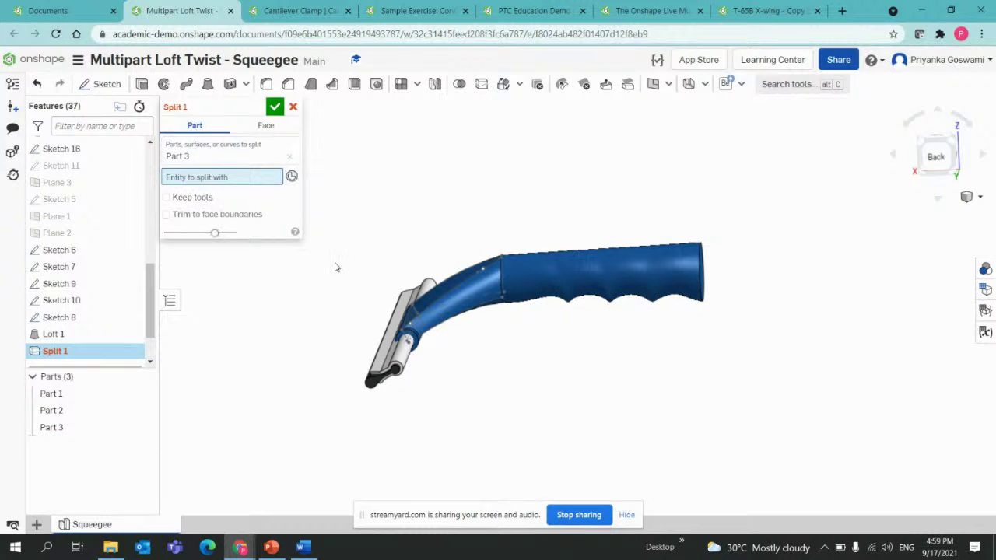
right_drag(322, 270, 368, 261)
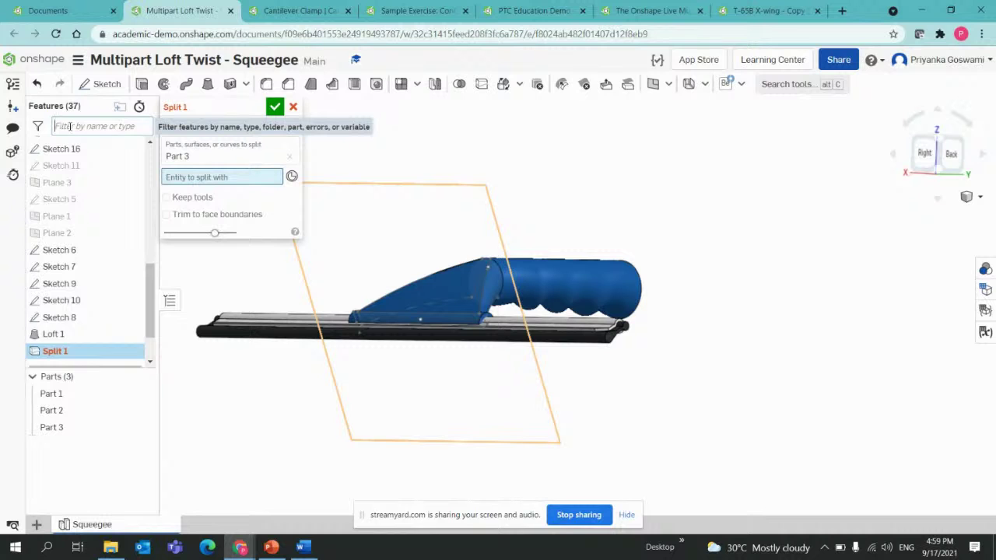
click(69, 126)
text(pl)
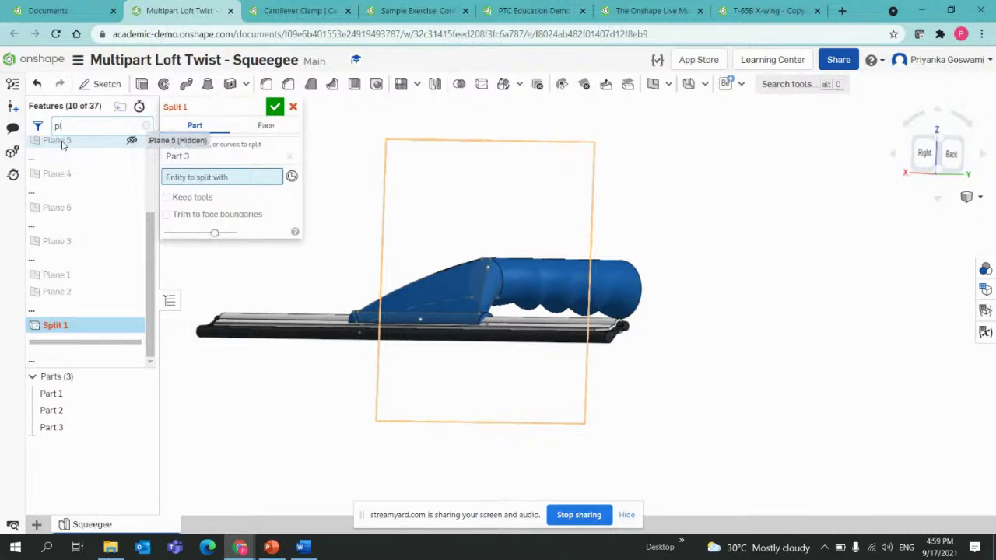
click(57, 140)
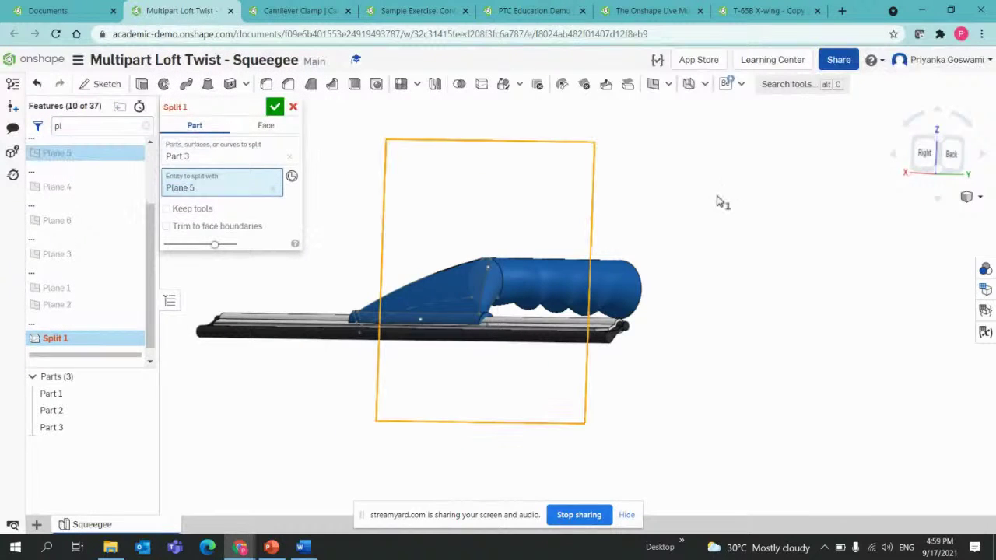
right_drag(644, 233, 615, 233)
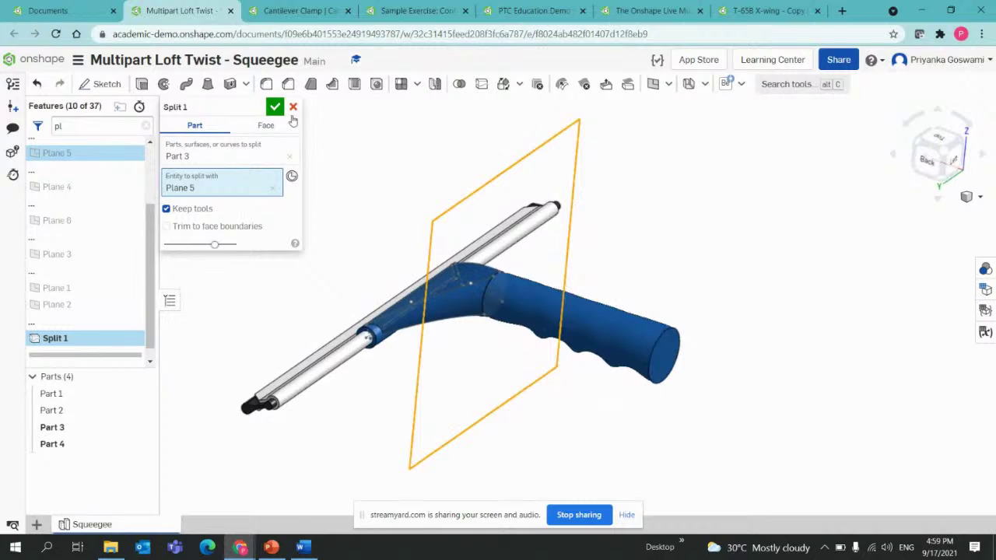
click(274, 106)
Highlight Part 4 and Part 3 in turn to examine the separate neck and grip bodies from several angles
mouse_move(354, 204)
right_down()
mouse_move(366, 180)
mouse_move(369, 193)
right_up()
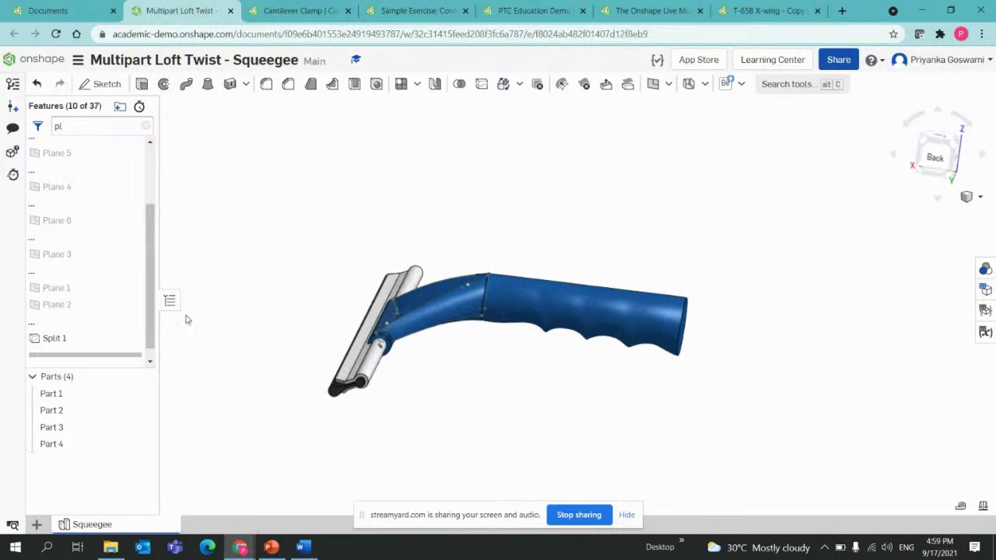
right_drag(449, 394, 419, 342)
click(50, 445)
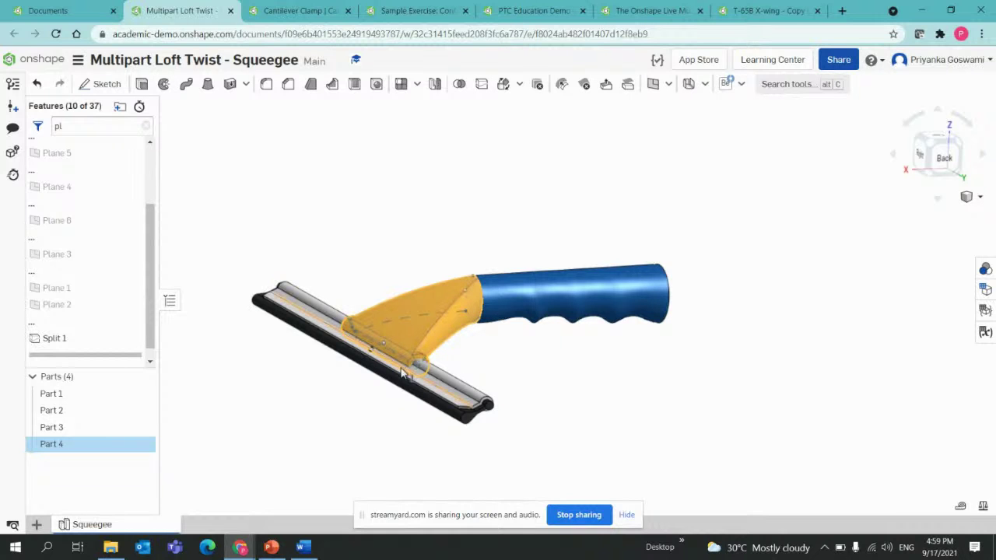
ctrl+click(75, 428)
click(102, 446)
right_drag(589, 398, 555, 384)
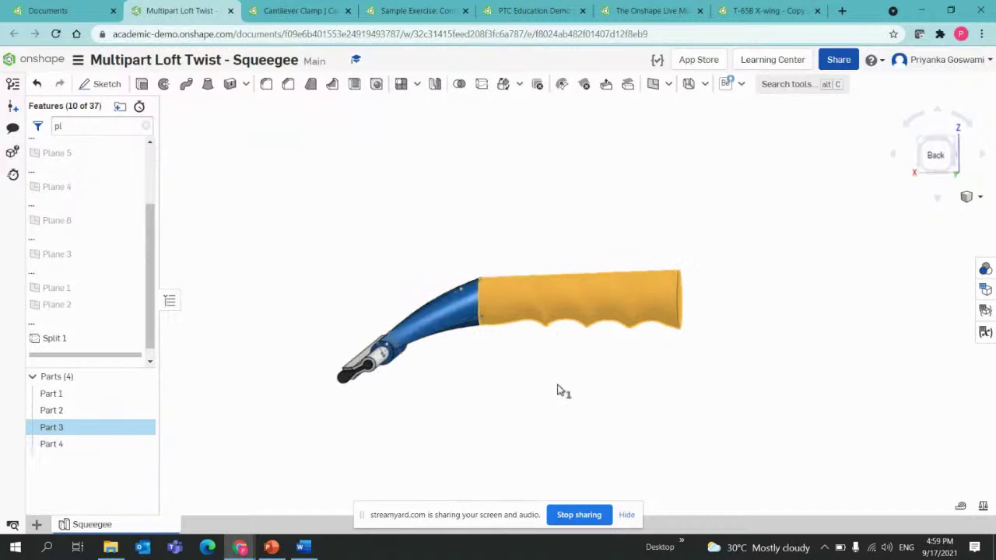
click(368, 221)
Shell the grip with a 0.1 in wall thickness, removing the circular face at its free end
click(354, 86)
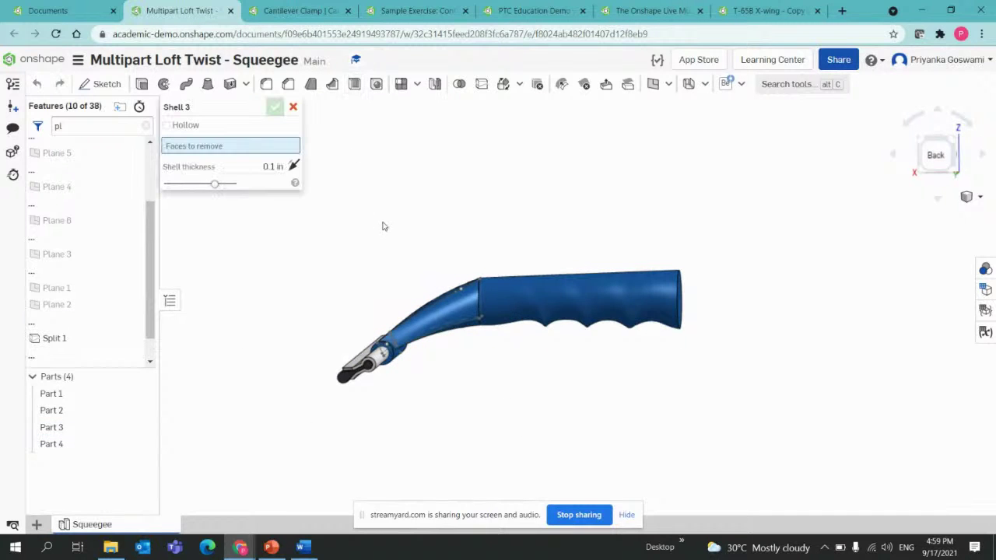
key(shift+3)
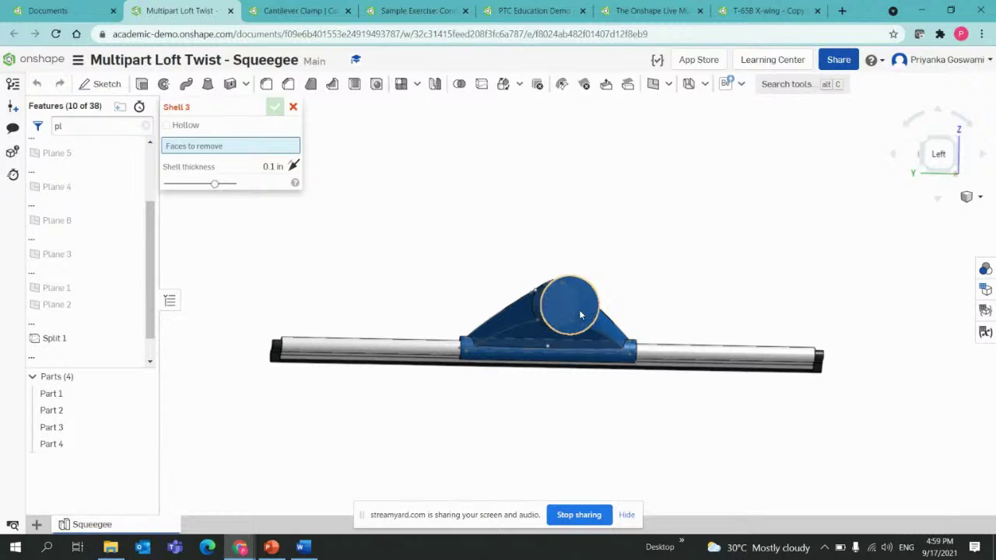
click(583, 315)
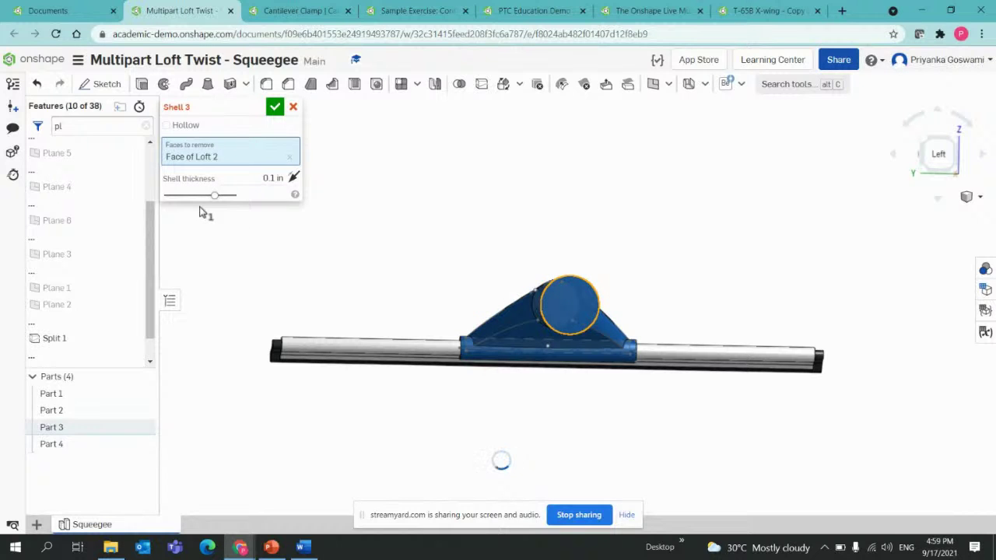
right_drag(607, 228, 596, 340)
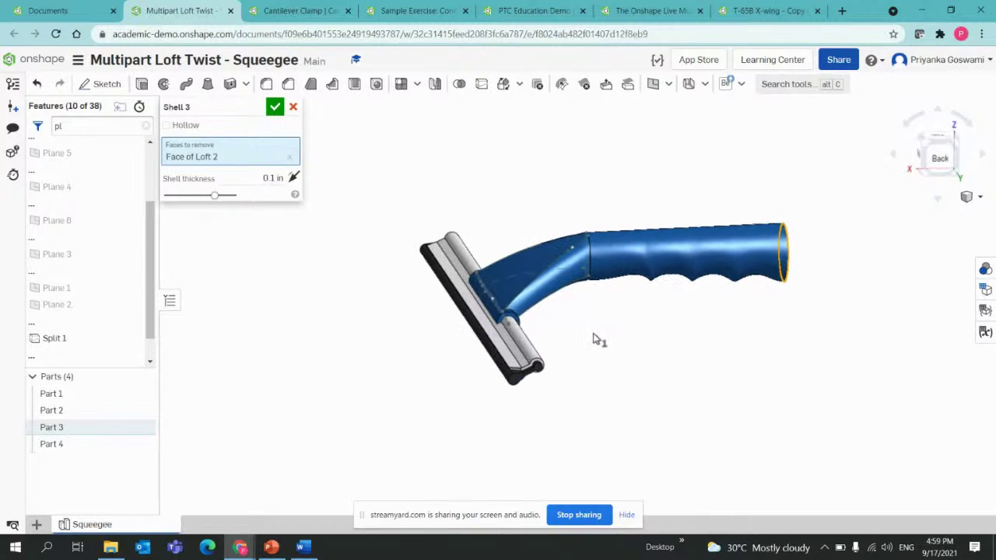
click(275, 107)
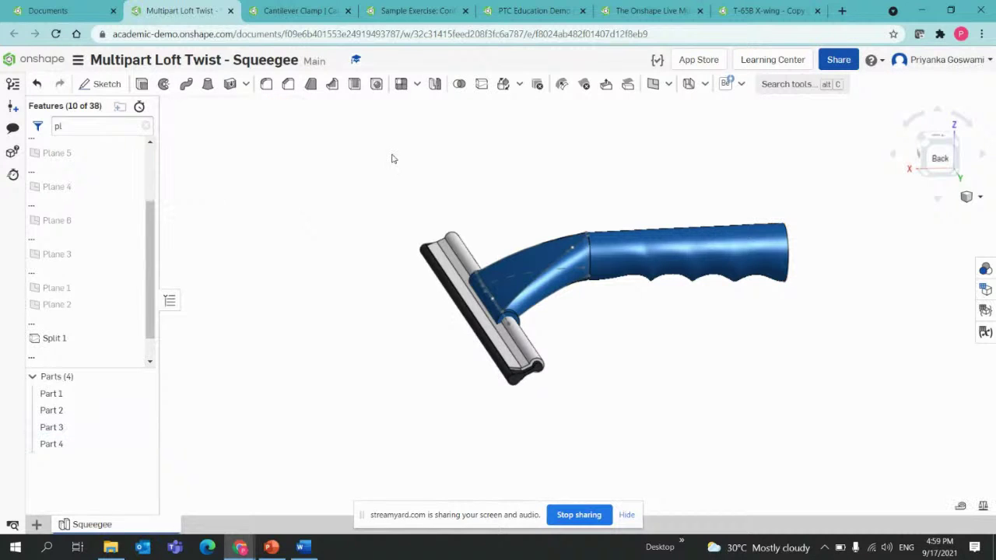
Join the grip Part 3 and the neck Part 4 into one body with a Boolean union
right_drag(458, 192, 422, 215)
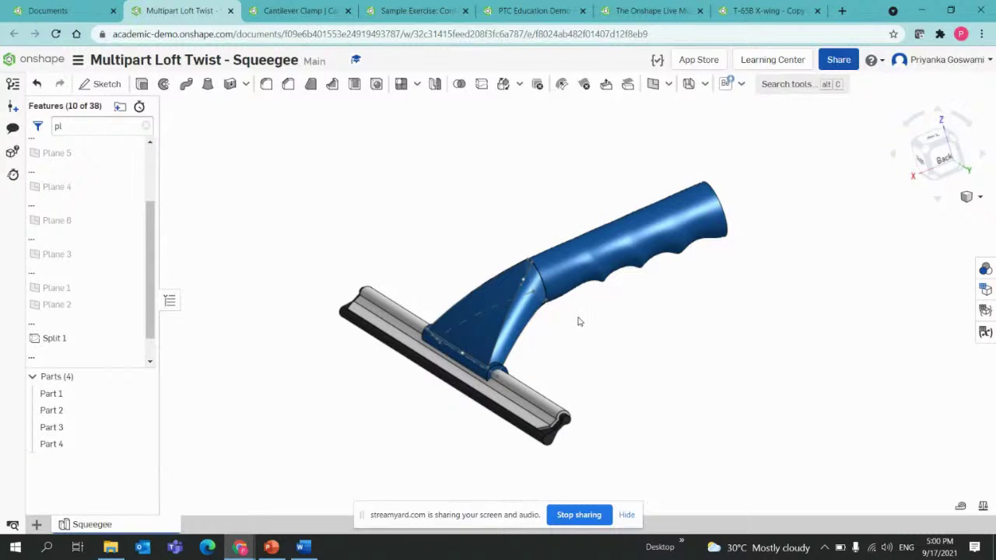
click(459, 84)
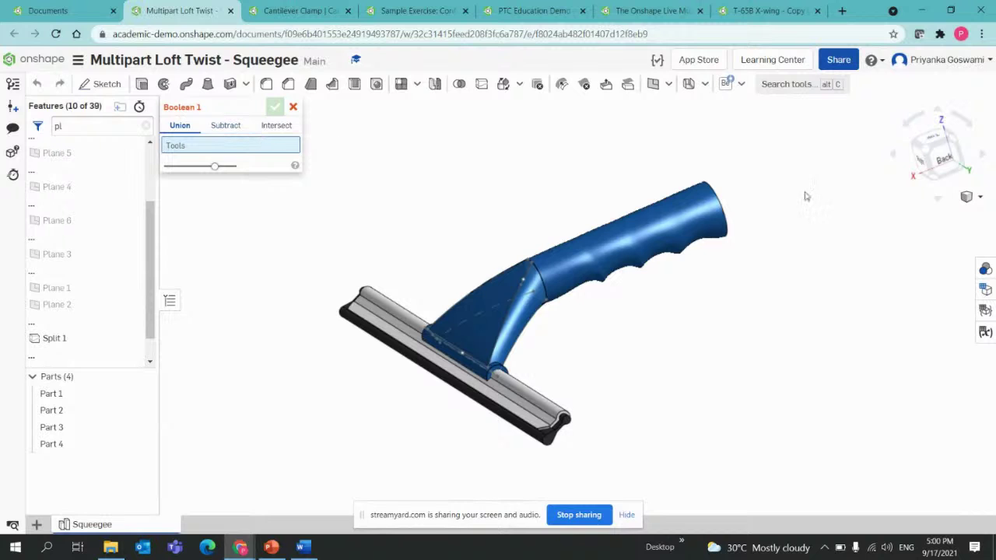
right_drag(729, 174, 719, 175)
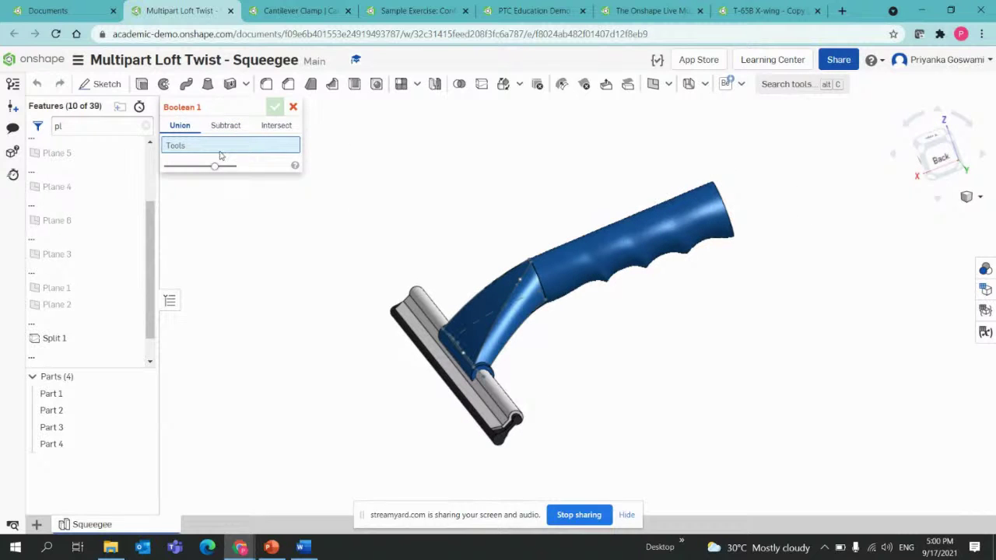
click(639, 252)
click(498, 315)
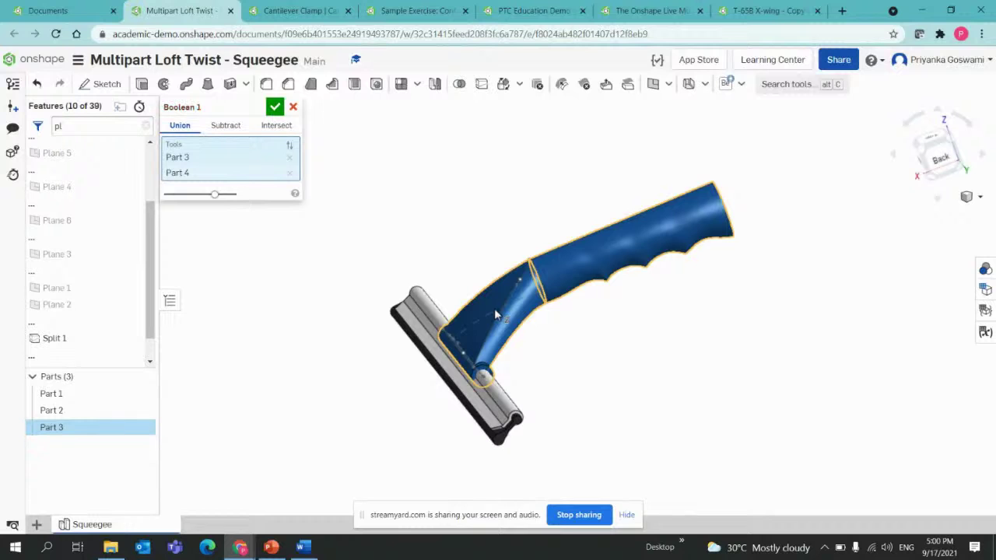
click(275, 107)
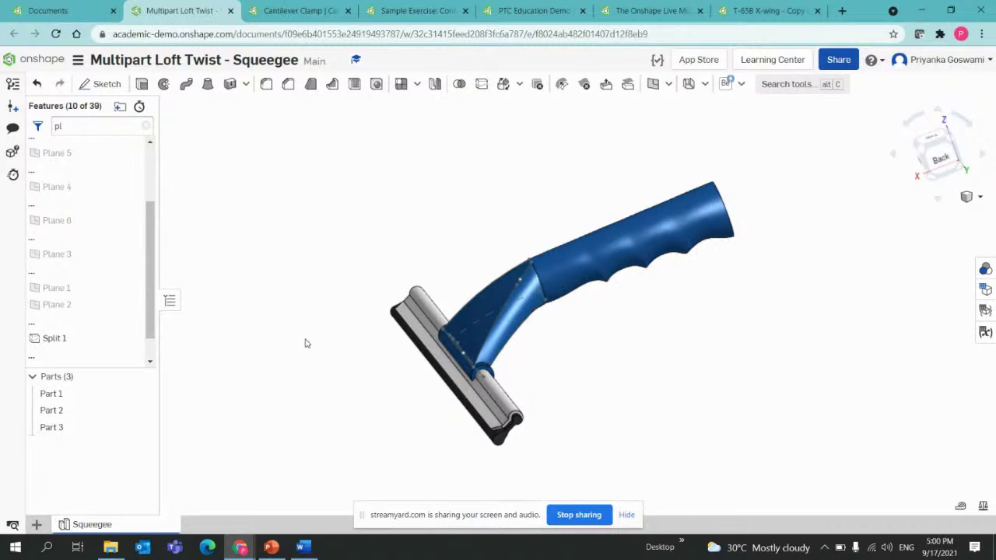
Highlight the united handle Part 3 and inspect its hollow grip end and neck from several angles
click(63, 437)
right_drag(596, 400, 592, 436)
middle_drag(592, 436, 463, 397)
right_drag(464, 390, 455, 395)
right_drag(645, 262, 658, 278)
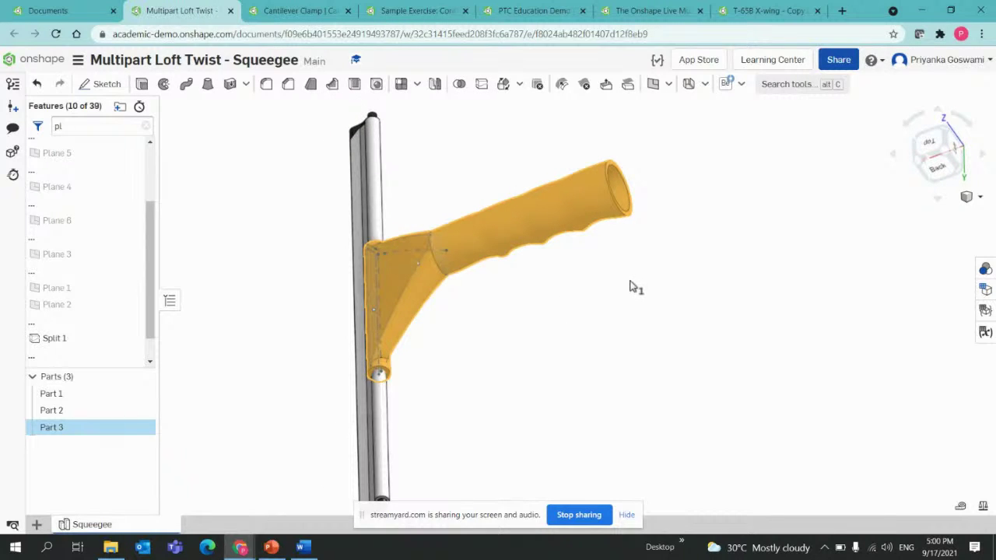
Switch to the Cantilever Clamp document, hide the screen-sharing bar, and examine the clamp's layout sketch and Mid Plane in isometric and front views
click(294, 10)
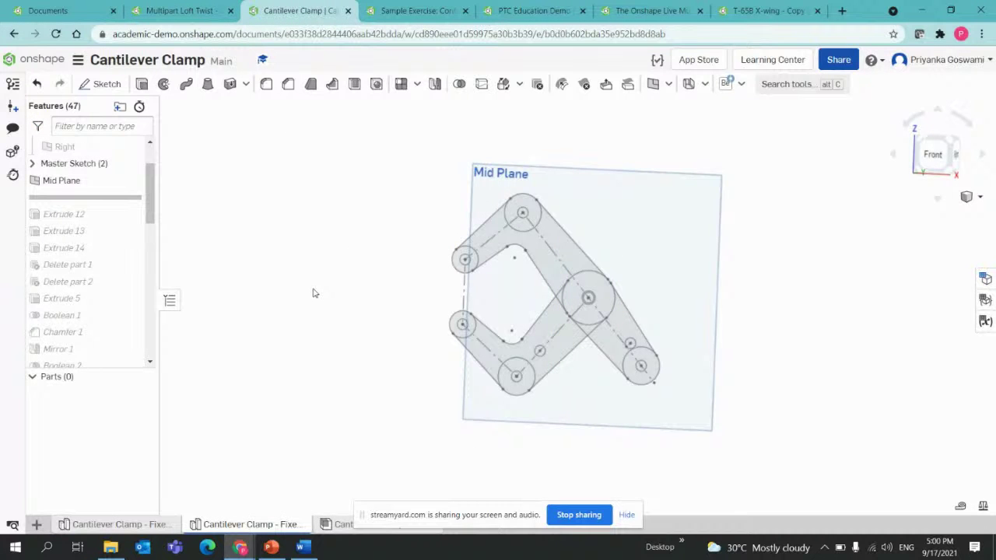
mouse_move(314, 293)
right_down()
mouse_move(289, 289)
mouse_move(310, 280)
right_up()
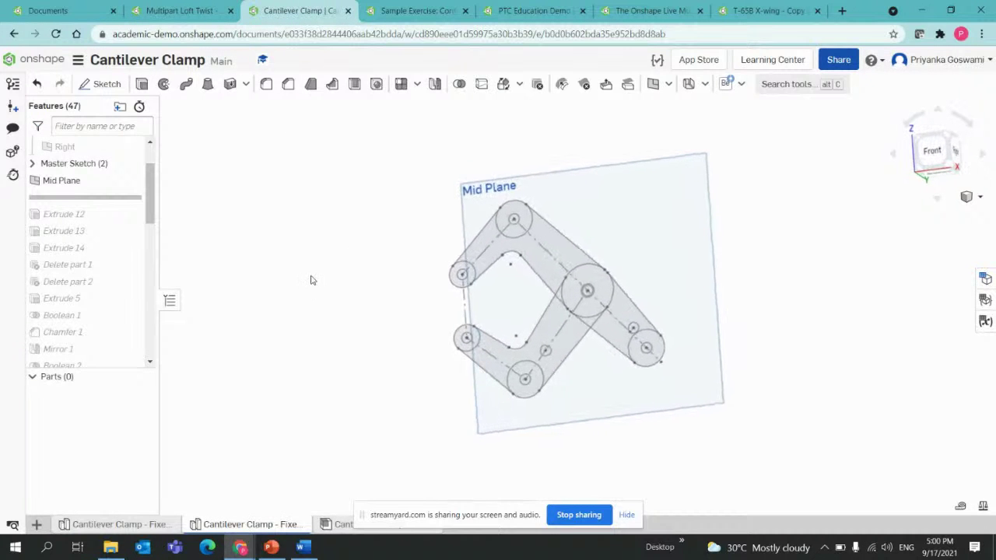
click(626, 515)
mouse_move(363, 429)
right_down()
mouse_move(349, 427)
mouse_move(349, 440)
right_up()
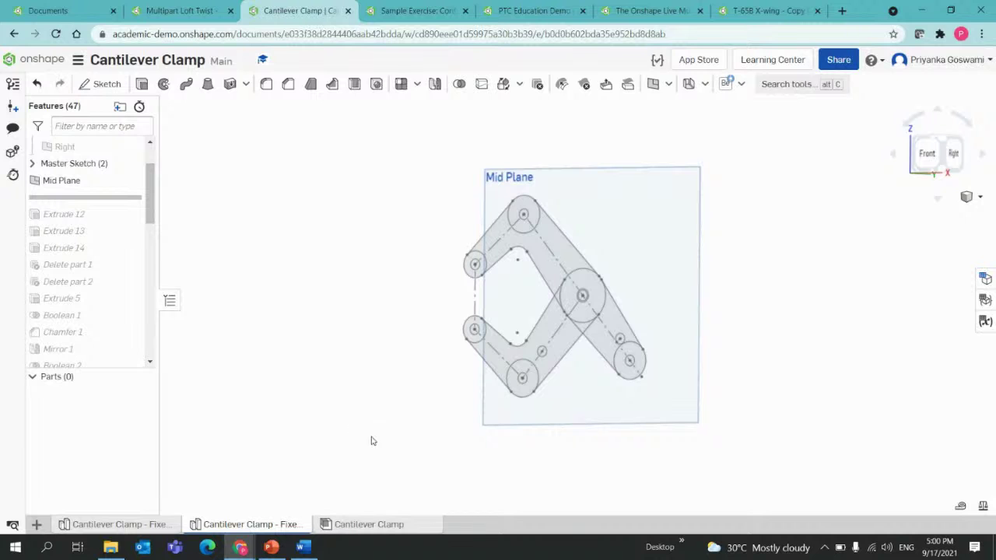
click(973, 196)
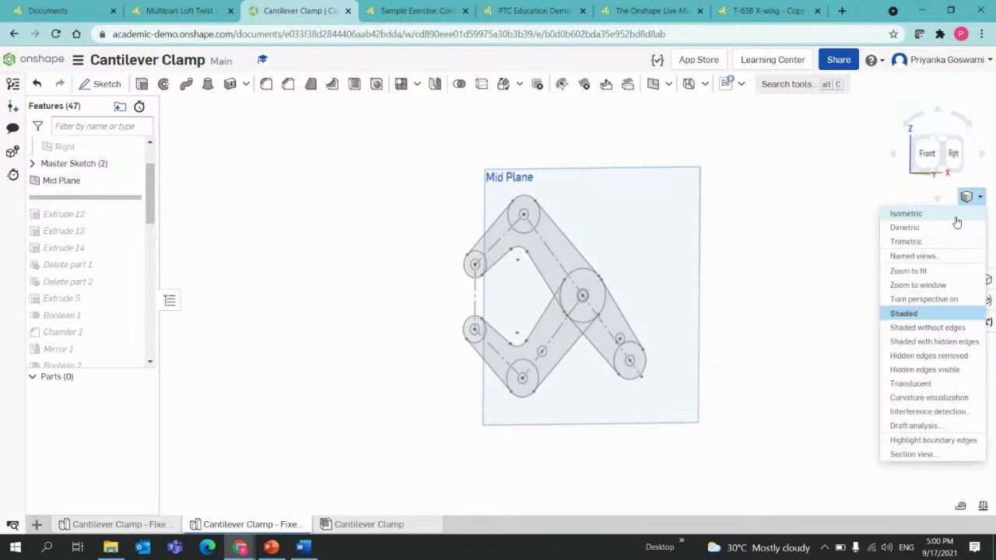
click(951, 215)
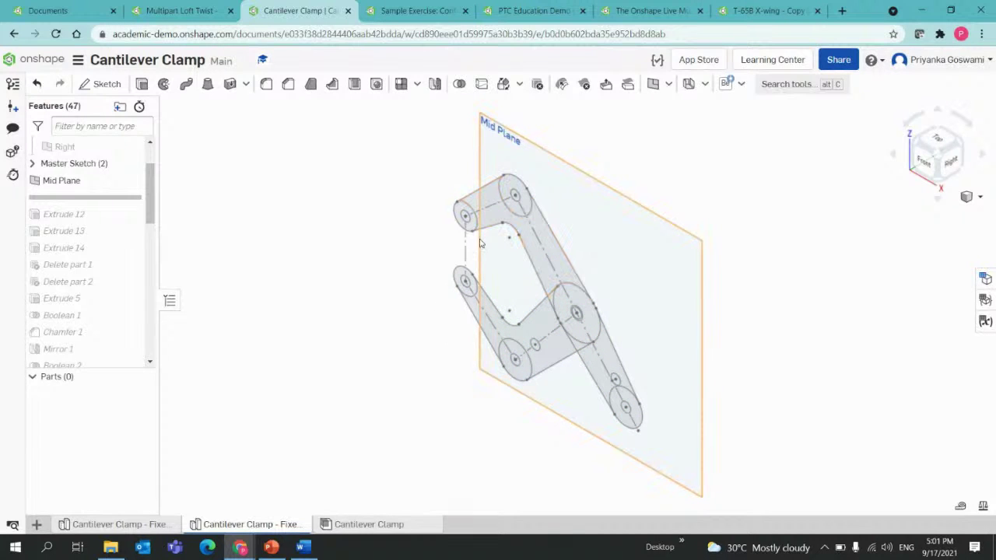
key(shift+1)
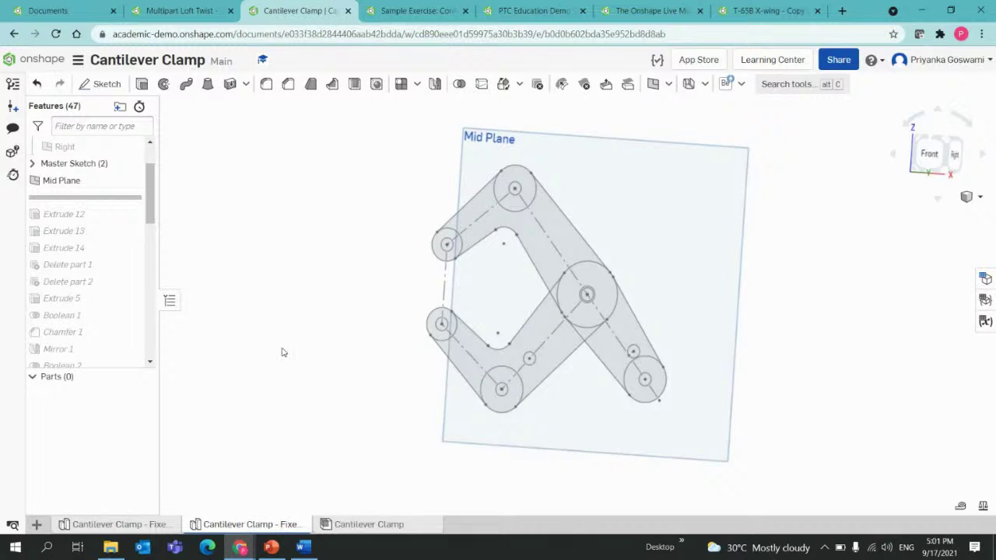
mouse_move(294, 368)
right_down()
mouse_move(306, 362)
mouse_move(311, 373)
right_up()
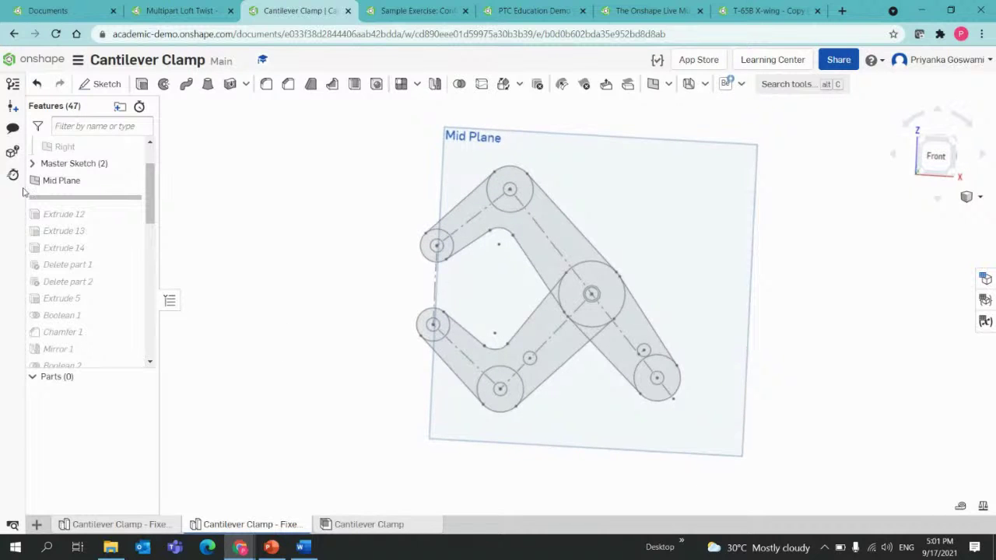
Expand the Master Sketch folder and review the actions available for it, leaving the folder packed
click(33, 164)
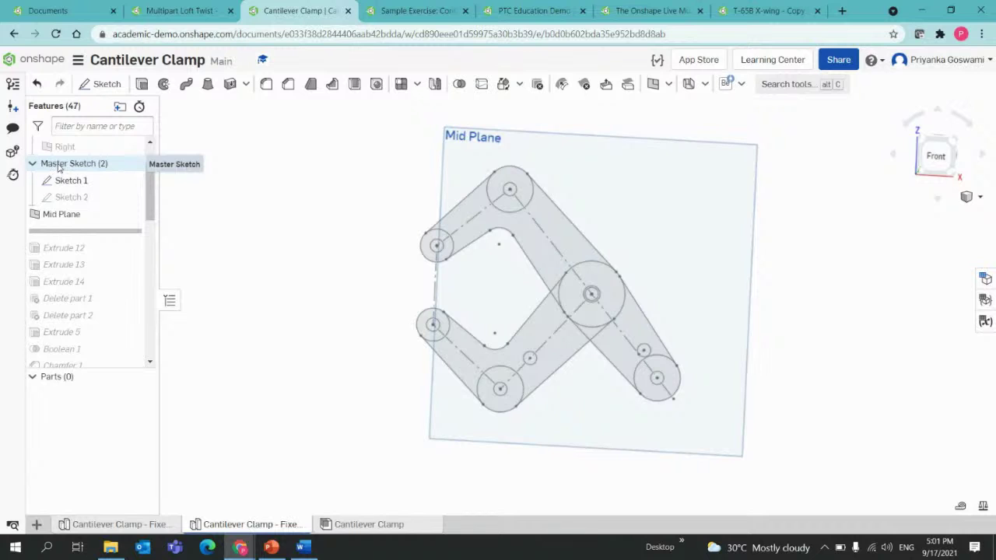
right_click(60, 166)
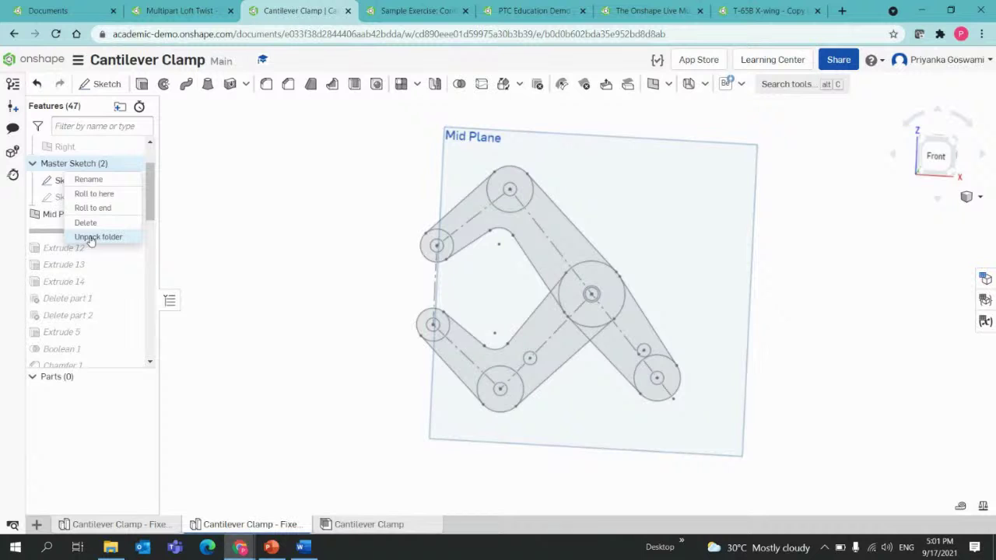
click(265, 238)
right_drag(403, 216, 352, 223)
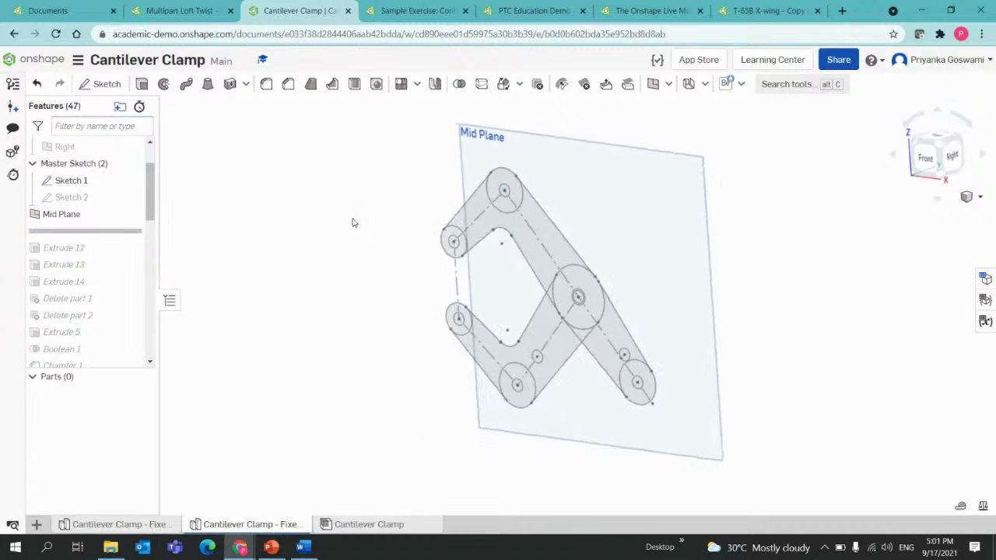
Start a solid extrude, try it on all faces of Sketch 1, and clear that selection
click(142, 83)
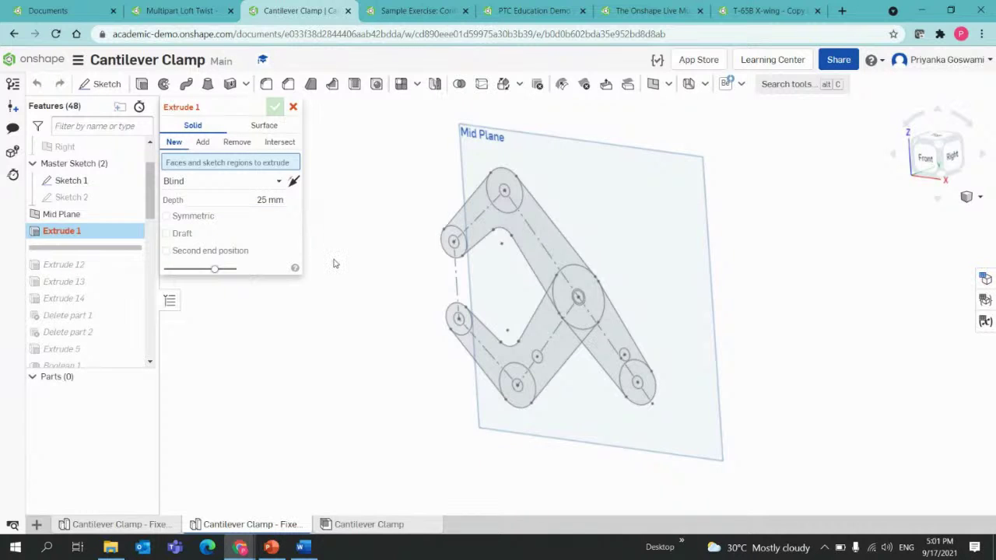
right_drag(335, 264, 348, 261)
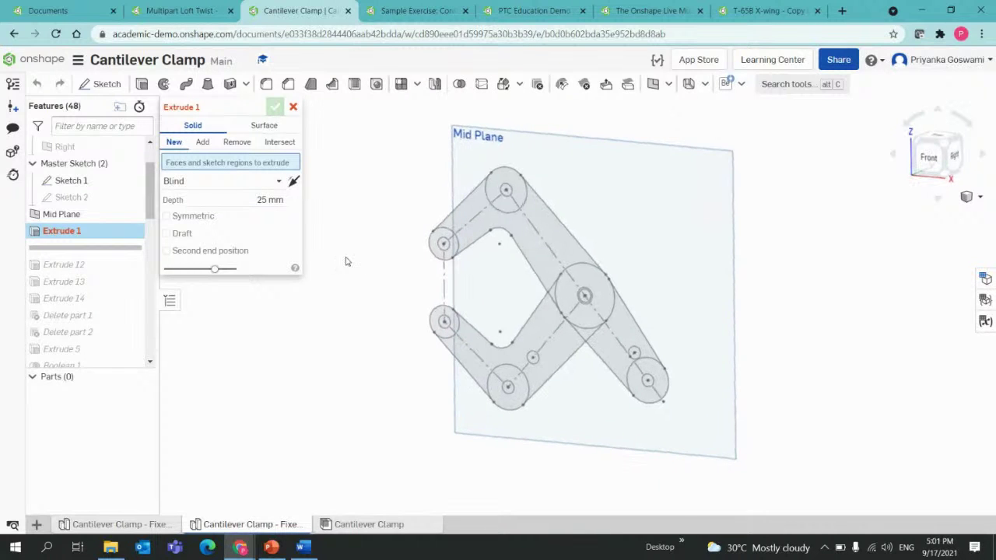
click(75, 183)
mouse_move(401, 286)
right_down()
mouse_move(438, 279)
mouse_move(415, 281)
right_up()
right_drag(390, 267, 416, 274)
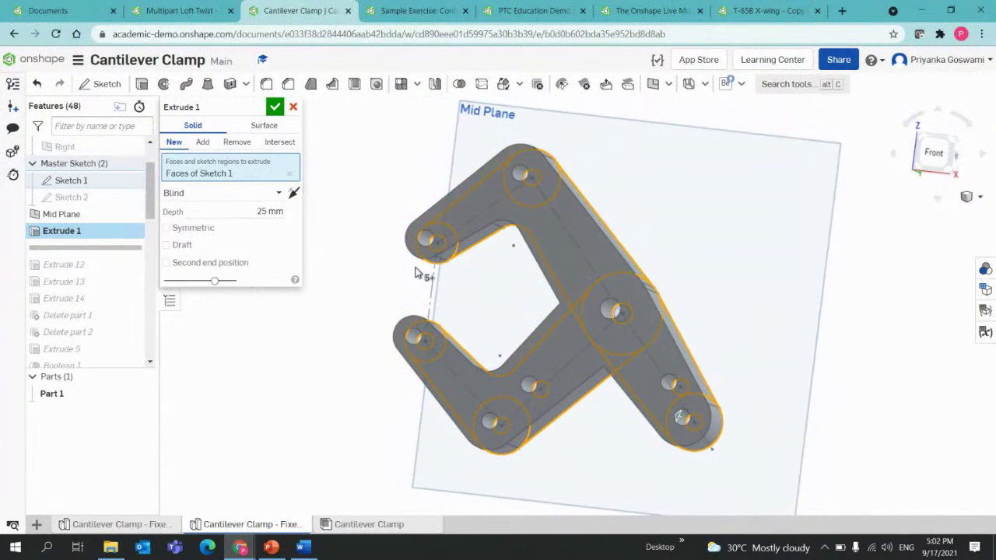
click(291, 176)
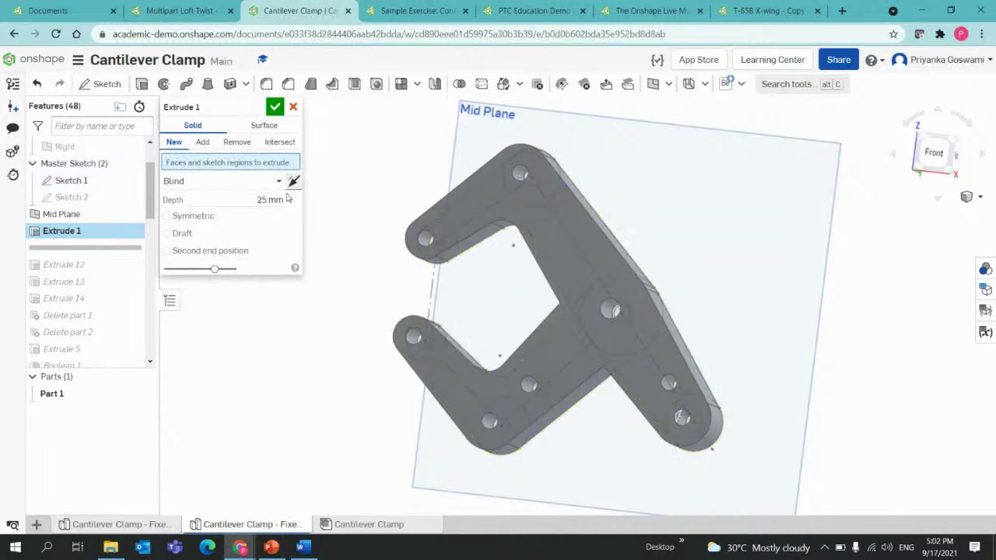
Pick the Sketch 1 regions of the long upper arm for the extrusion, from its jaw tip through the pivot to its tail end
mouse_move(404, 231)
right_down()
mouse_move(388, 244)
mouse_move(405, 233)
mouse_move(412, 248)
right_up()
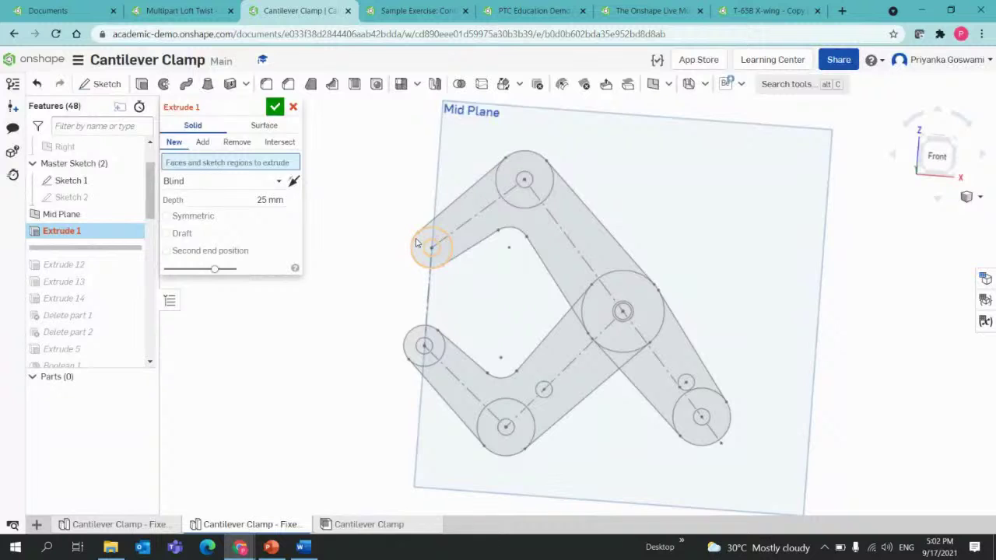
click(417, 244)
click(454, 221)
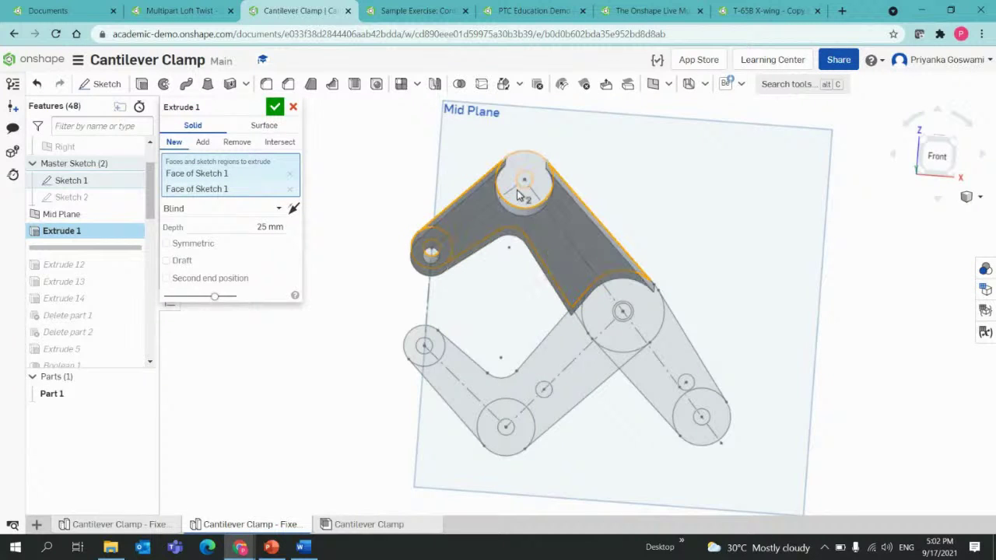
click(517, 195)
click(651, 335)
click(616, 360)
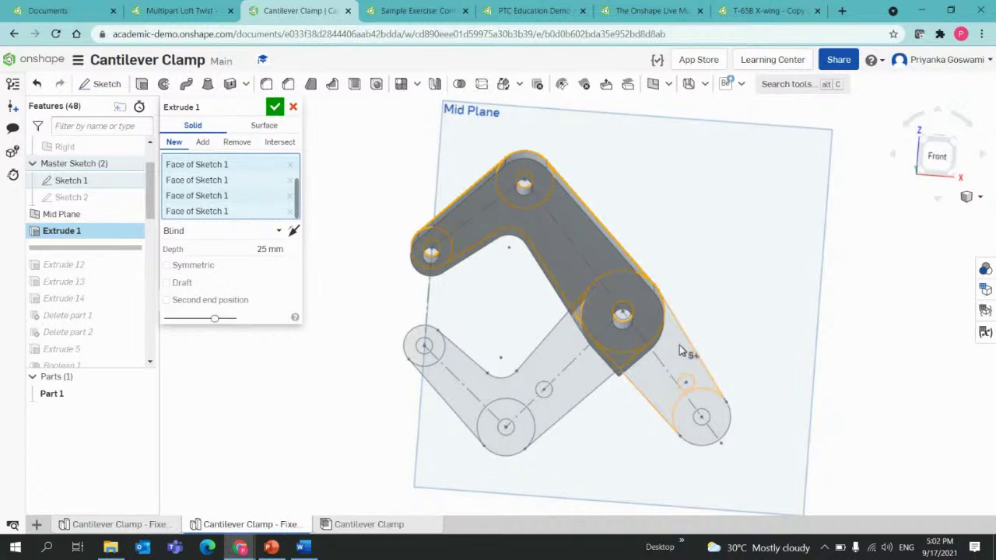
click(725, 410)
click(707, 414)
right_drag(754, 345, 743, 323)
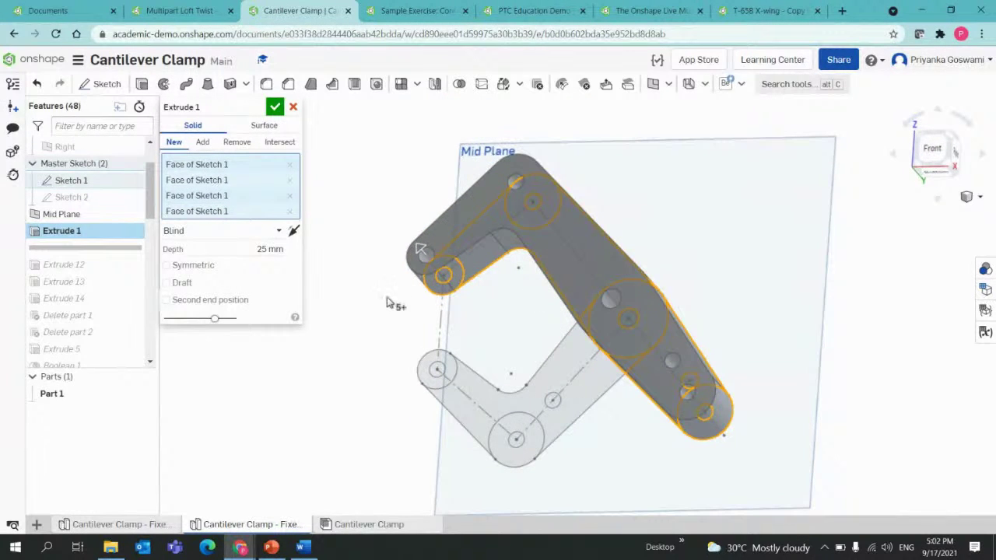
Set the long arm's extrusion depth to 5 mm, include the thin ring around the pivot hole, and accept the extrusion
click(277, 249)
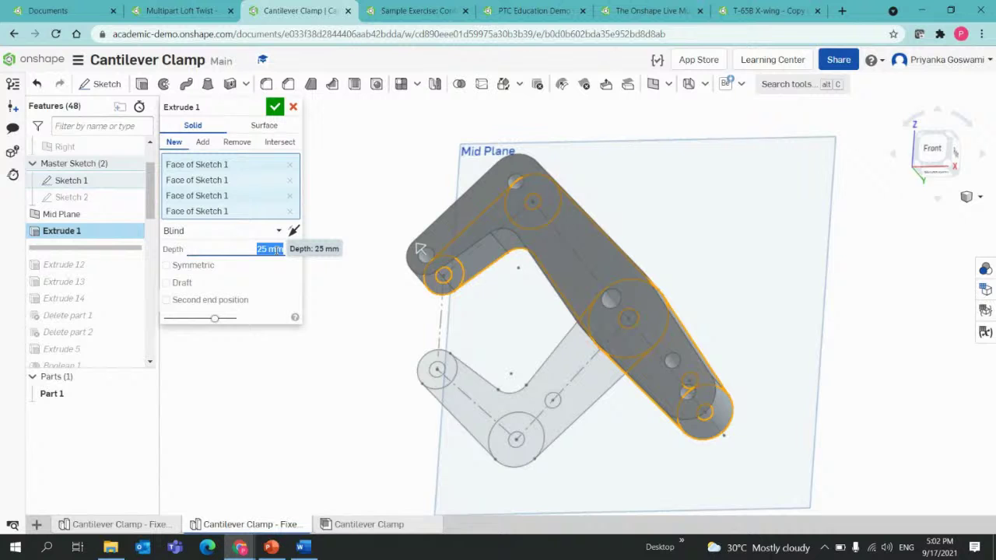
text(5)
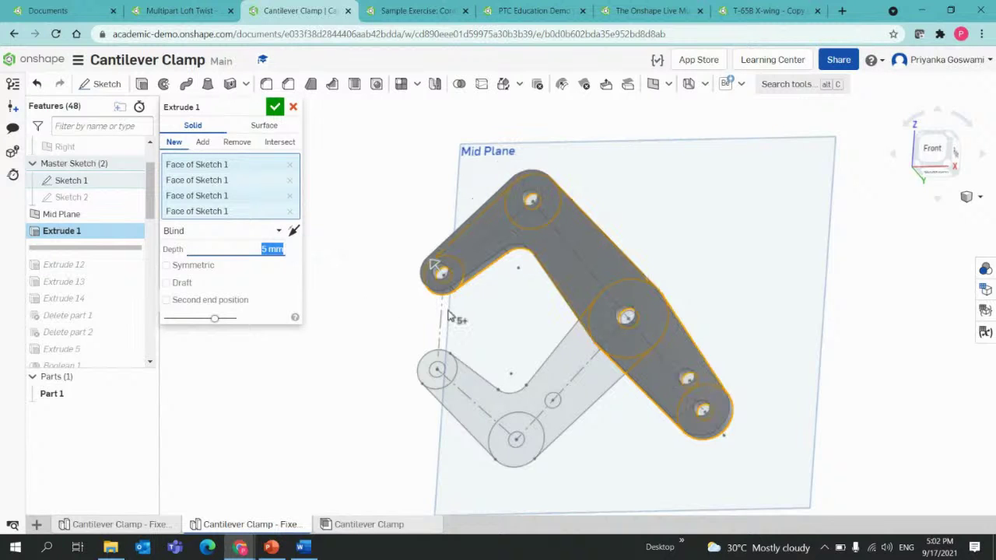
scroll(540, 324, up, 5)
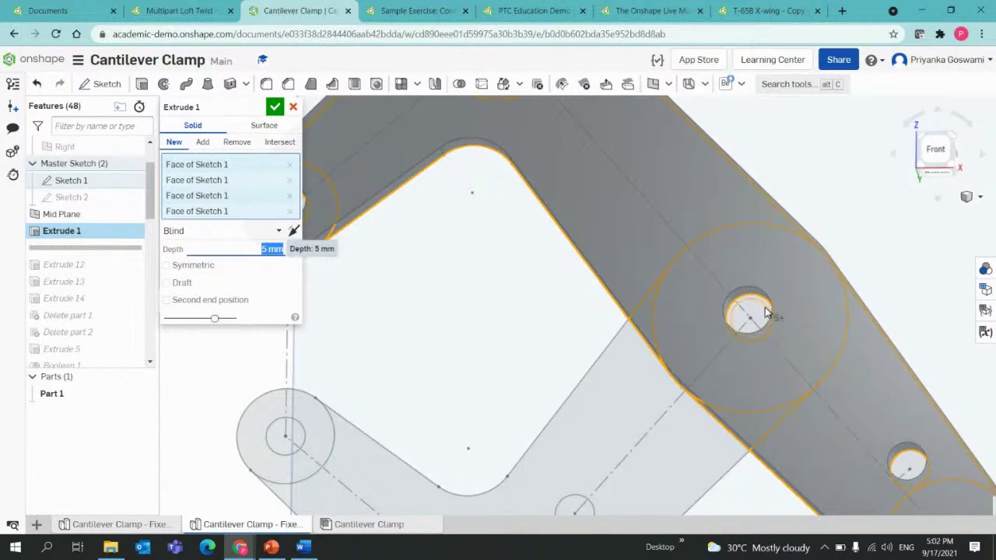
click(766, 309)
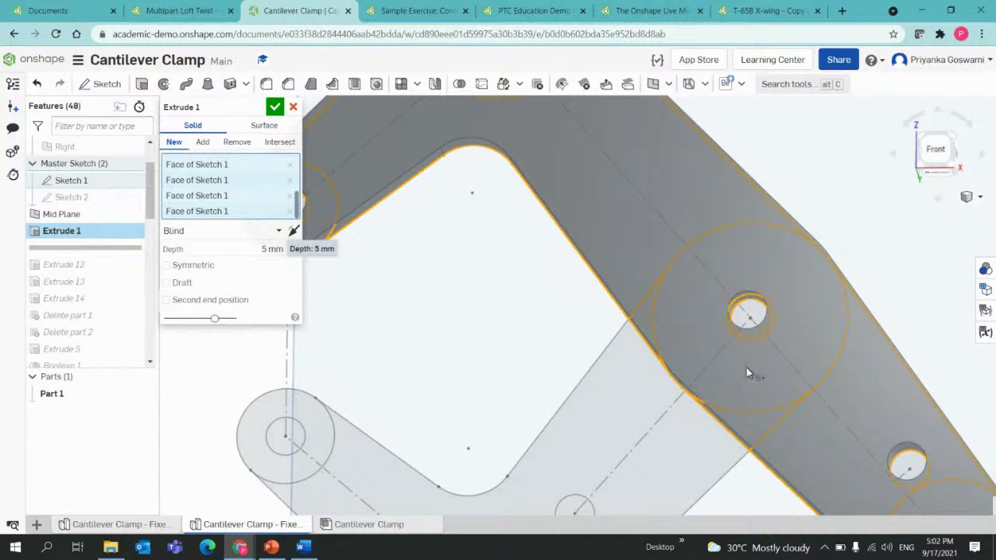
scroll(751, 374, down, 5)
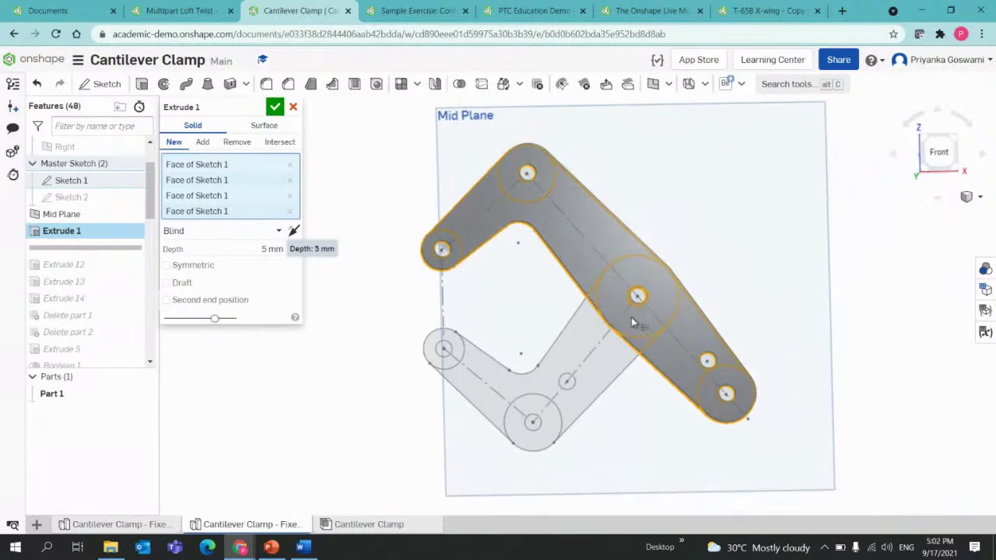
drag(48, 387, 121, 388)
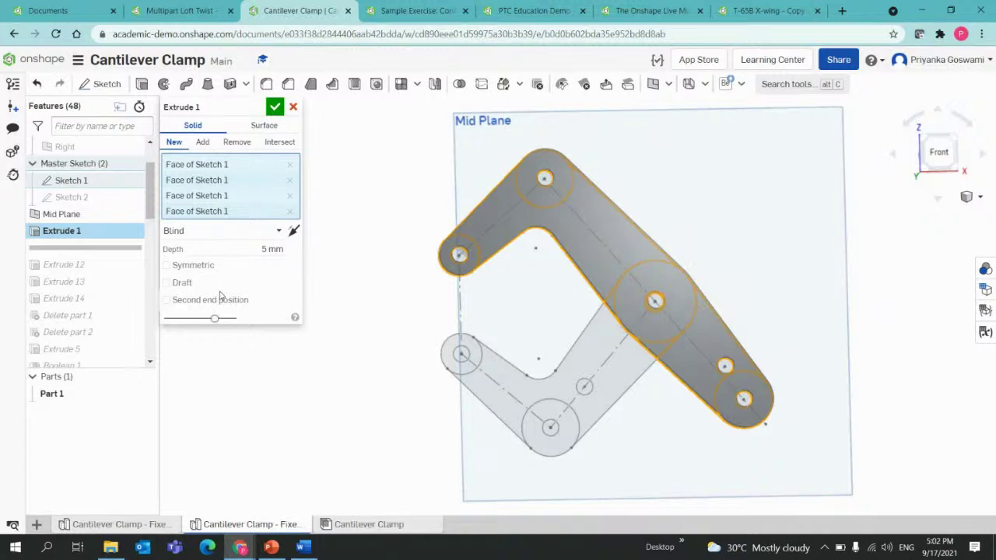
click(275, 108)
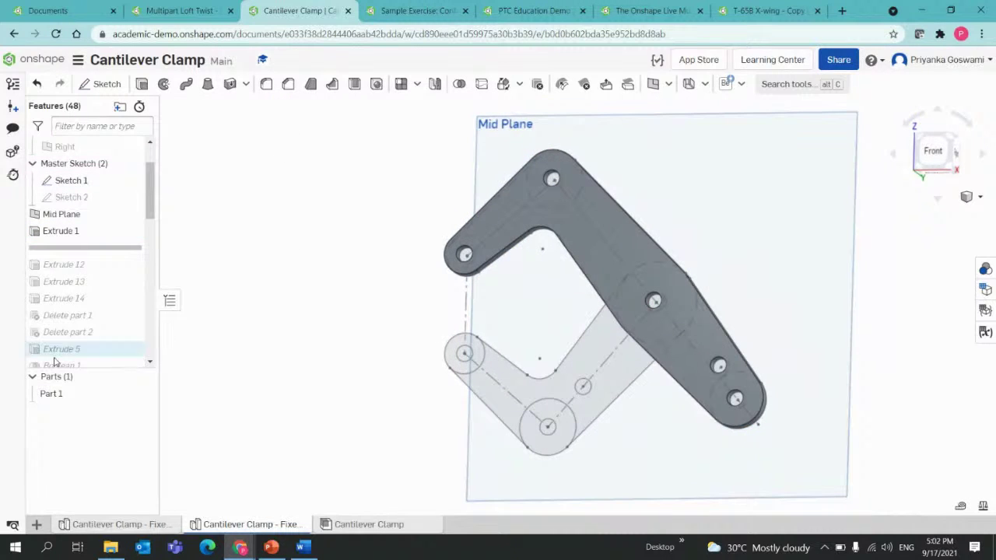
Start a second extrusion with the Sketch 1 regions of the short lower arm, including its jaw tip, elbow and pivot circle
click(141, 85)
right_drag(324, 398, 336, 400)
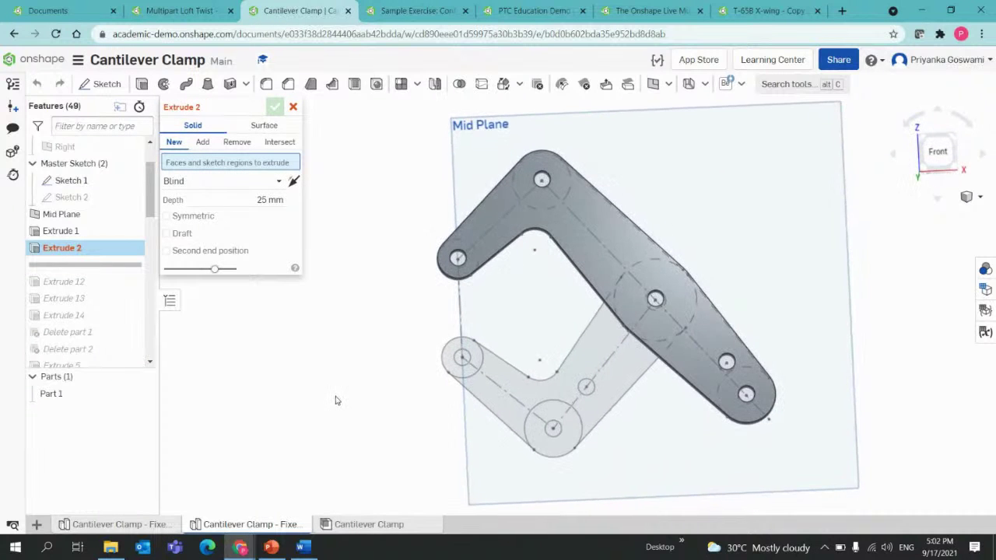
click(467, 377)
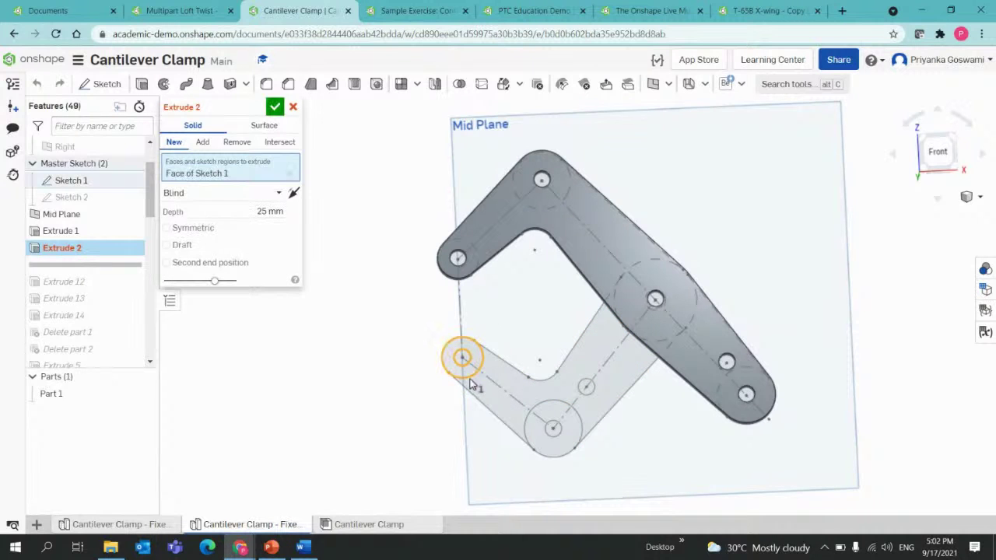
click(557, 449)
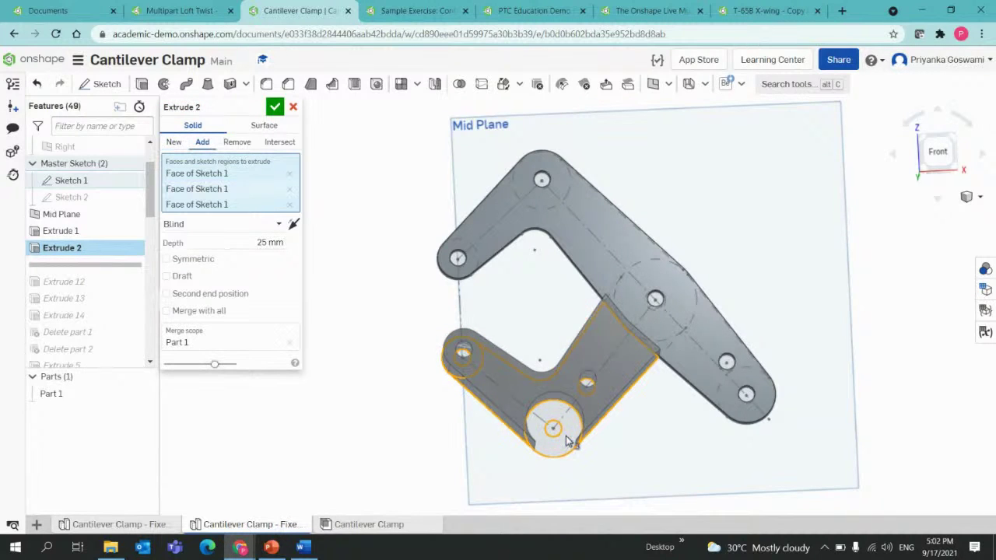
mouse_move(627, 443)
right_down()
mouse_move(500, 438)
mouse_move(502, 352)
right_up()
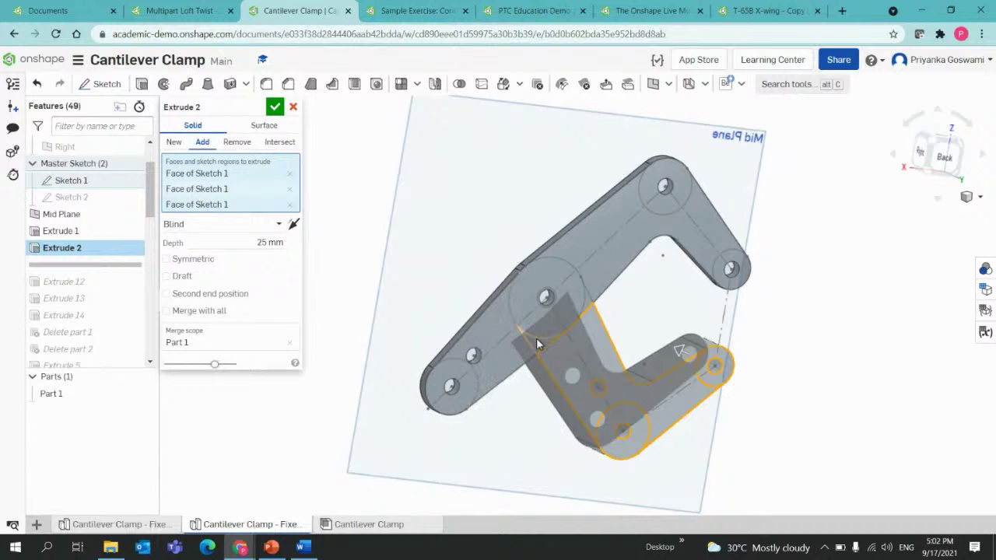
click(537, 339)
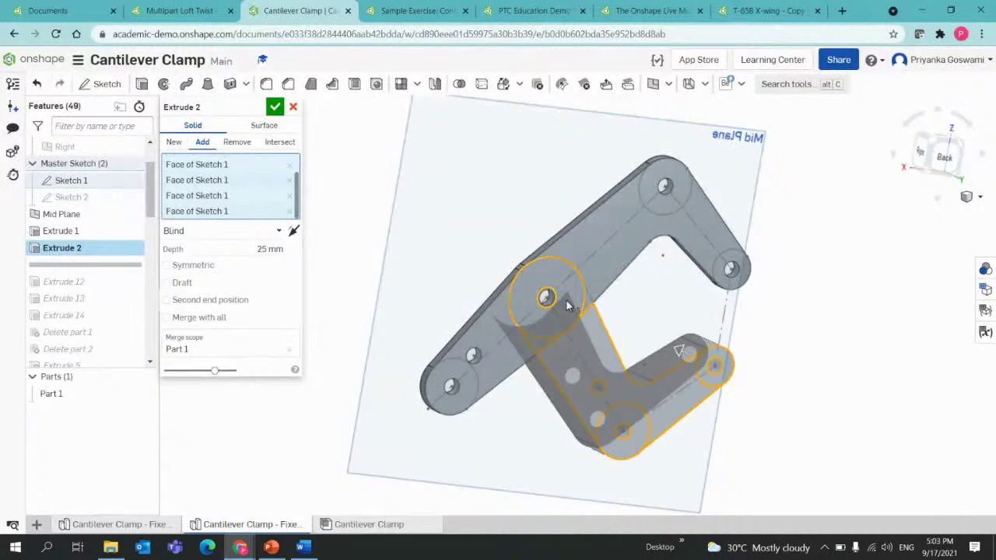
right_drag(567, 305, 570, 339)
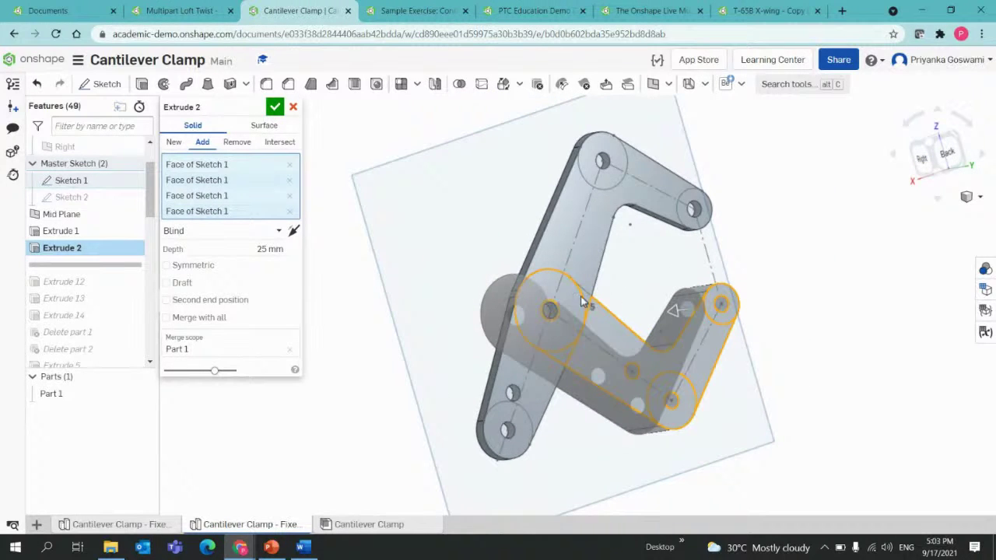
right_drag(628, 306, 734, 304)
Set the short arm's extrusion depth to 5 mm and check how it overlaps the long arm
click(283, 247)
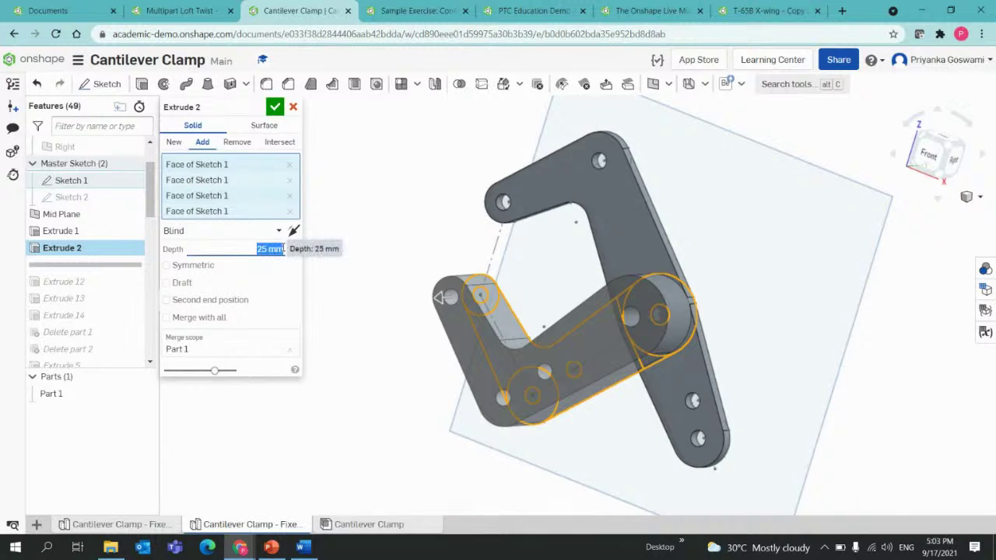
text(5)
right_drag(335, 366, 341, 340)
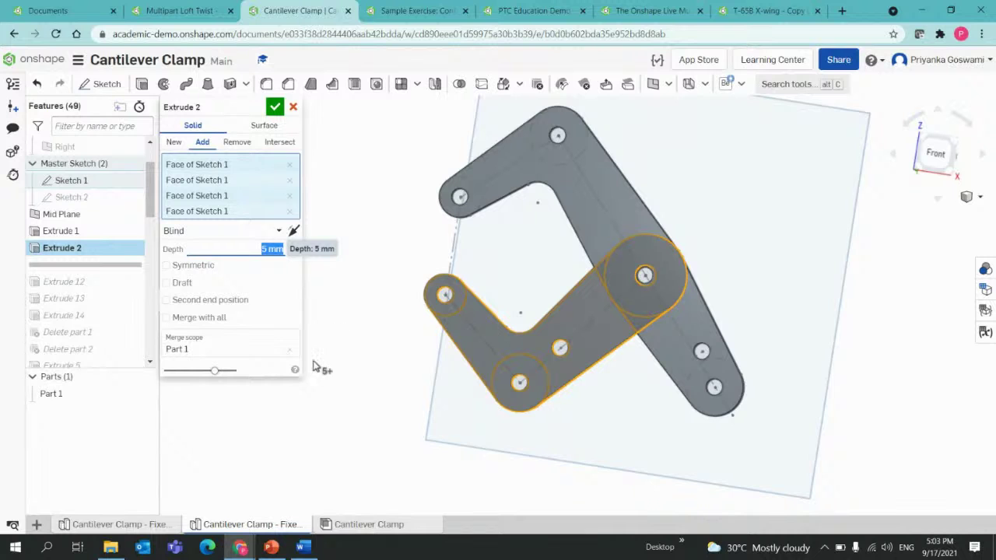
right_drag(405, 326, 410, 291)
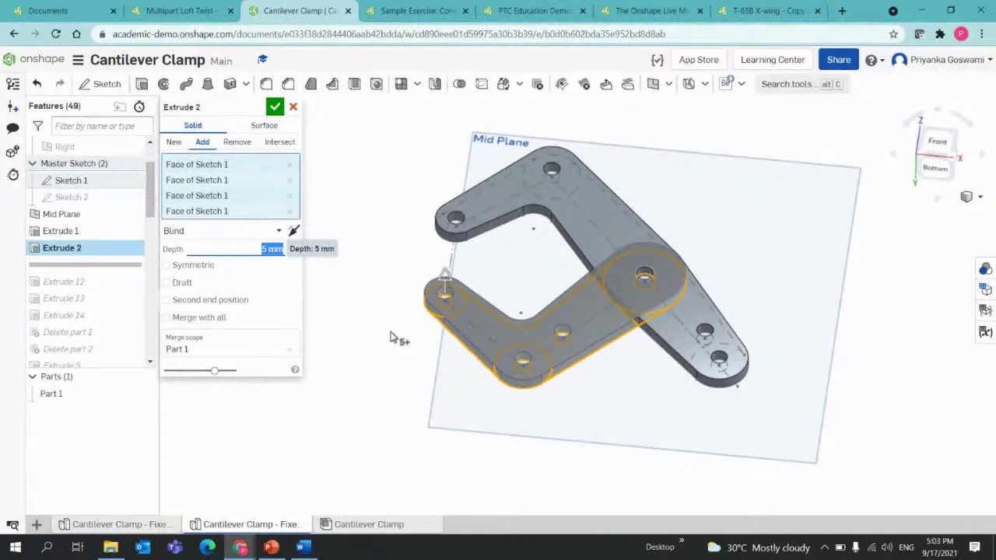
mouse_move(395, 336)
right_down()
mouse_move(407, 334)
mouse_move(389, 349)
right_up()
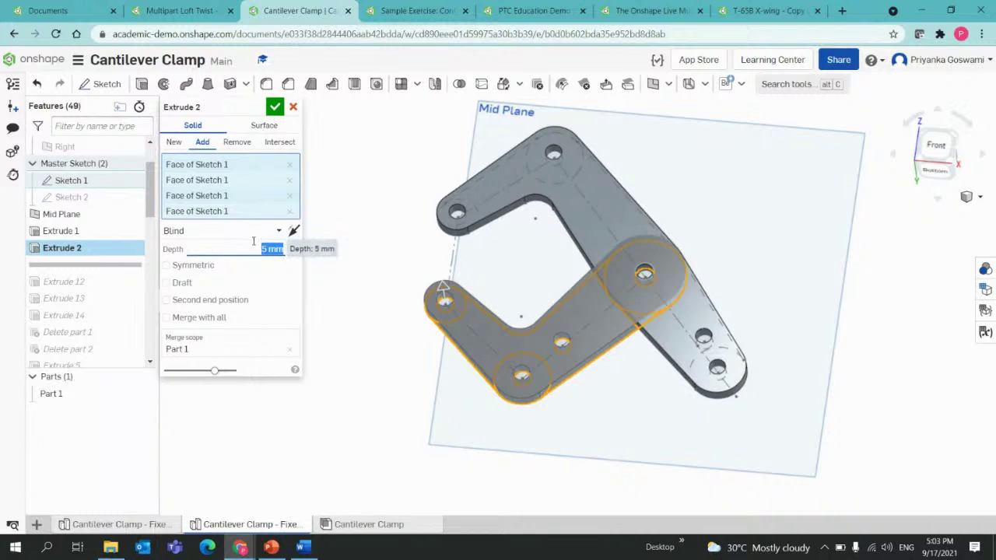
Make the short arm a new part instead of adding it to the long arm, reverse its extrusion direction, and accept
click(175, 143)
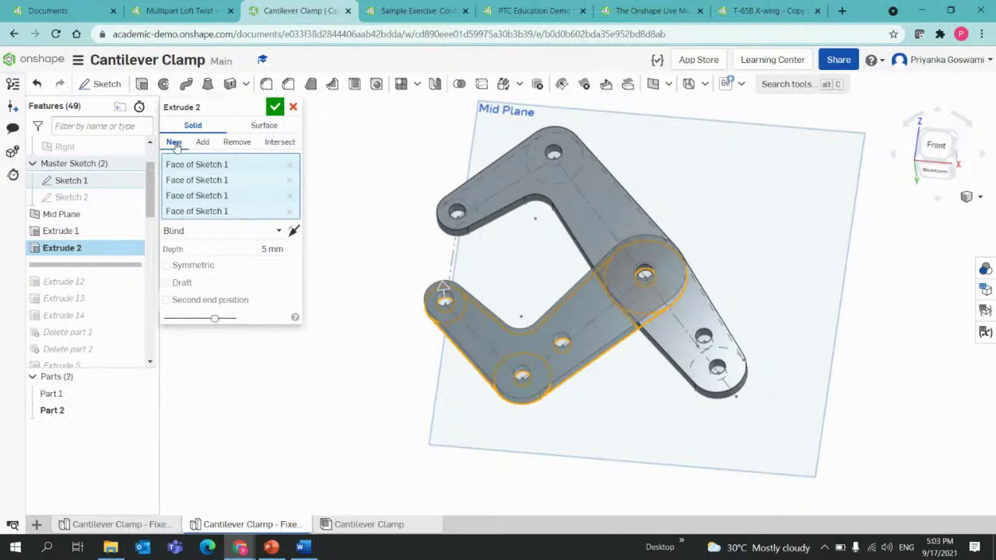
right_drag(311, 394, 333, 395)
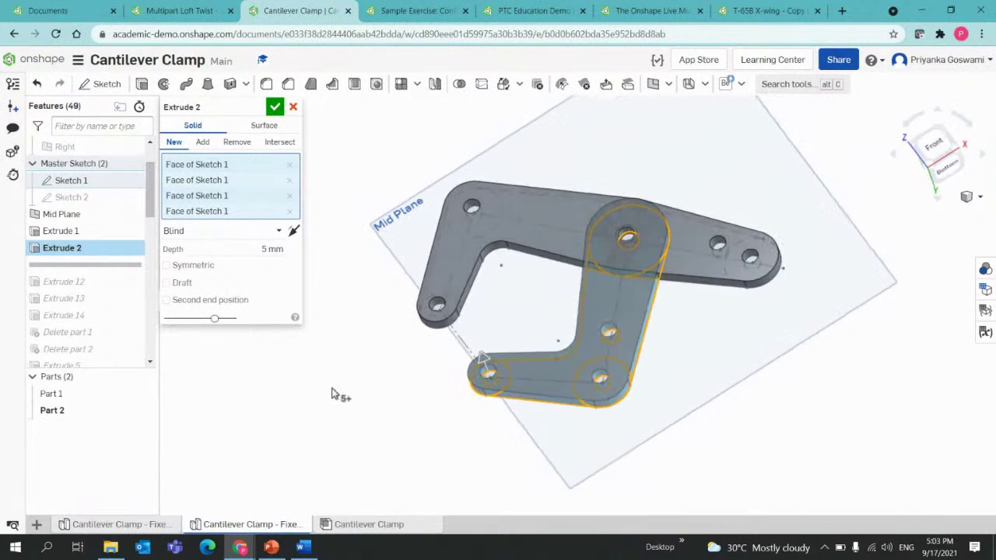
click(294, 231)
right_drag(346, 295, 313, 338)
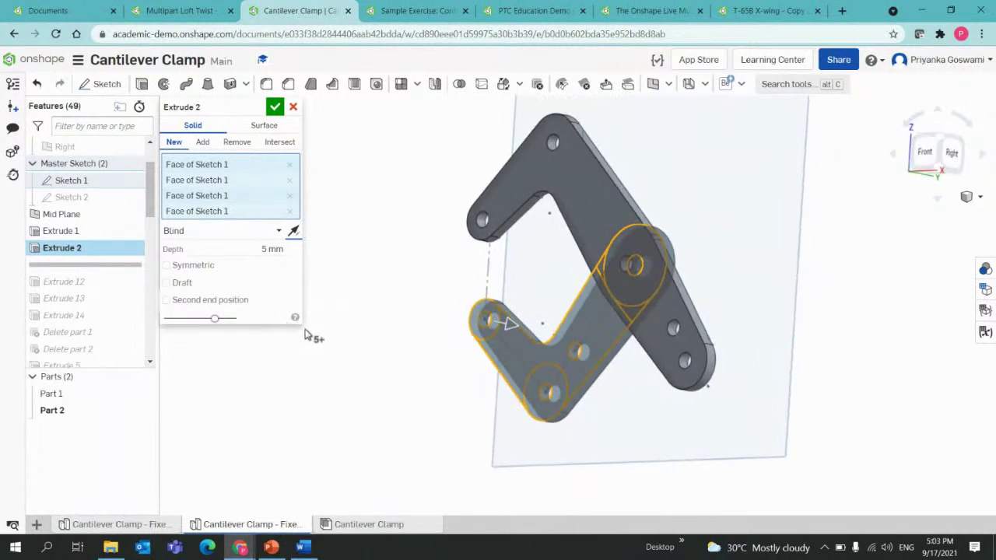
click(275, 108)
Rename Part 1 as "large arm" and Part 2 as "smaller arm"
right_click(56, 401)
click(104, 152)
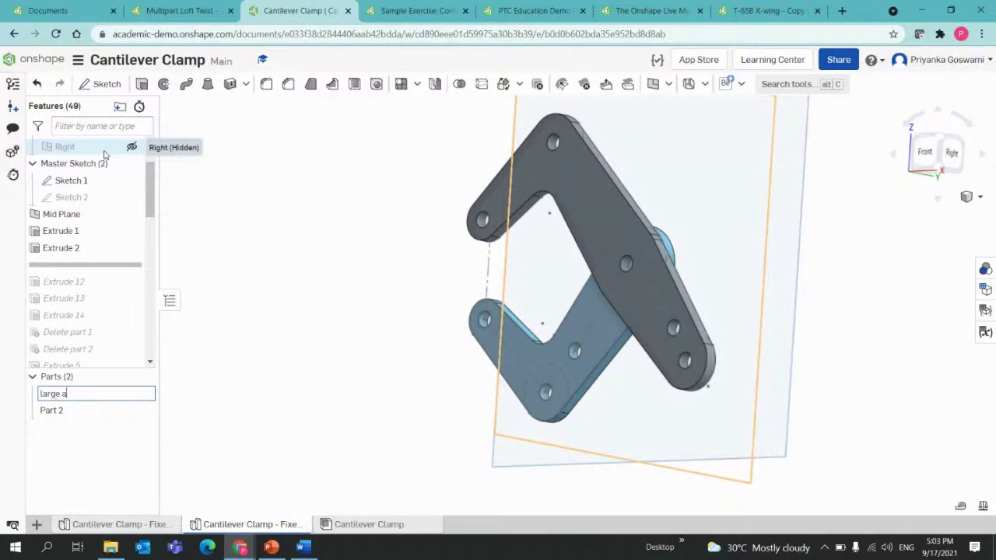
key(Return)
right_click(44, 412)
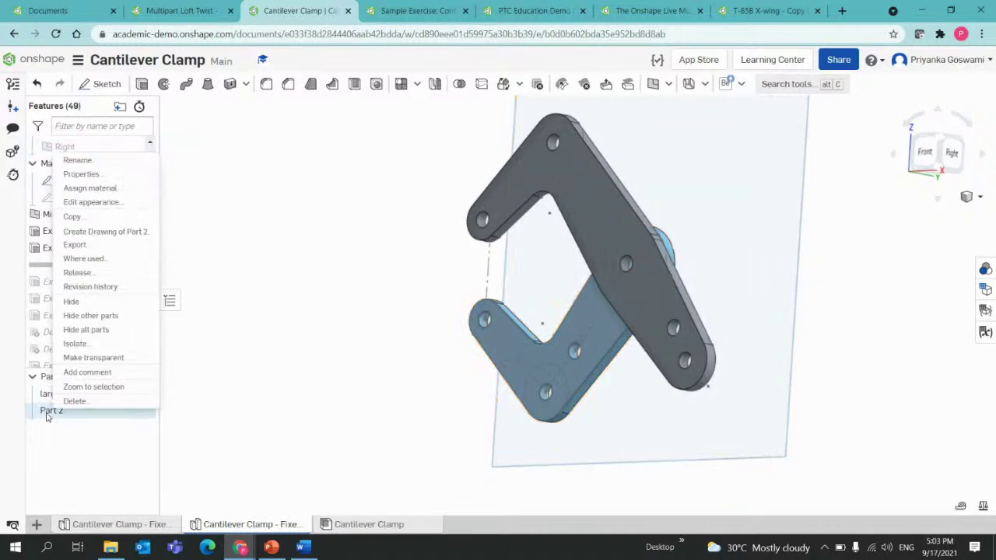
click(118, 169)
text(sma)
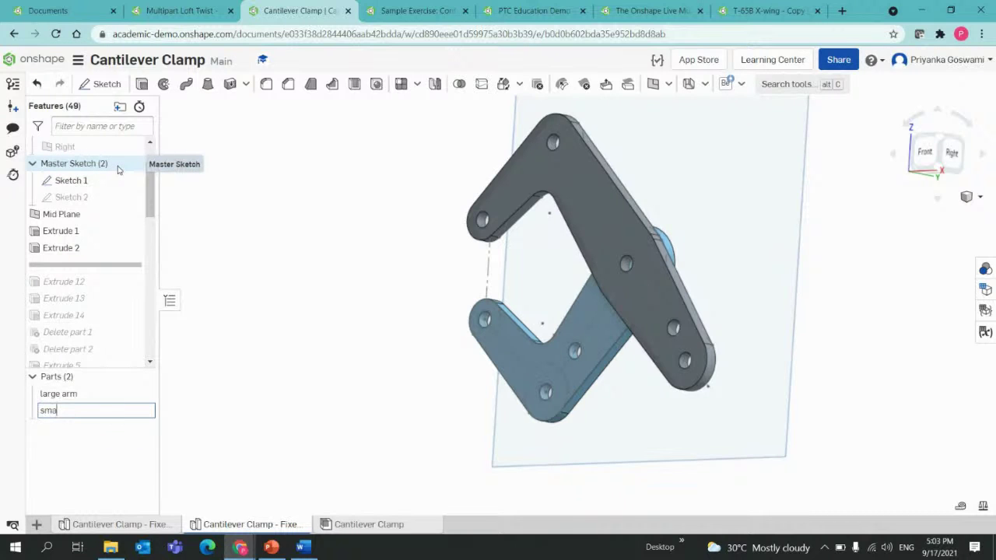
text(ller arm)
key(Return)
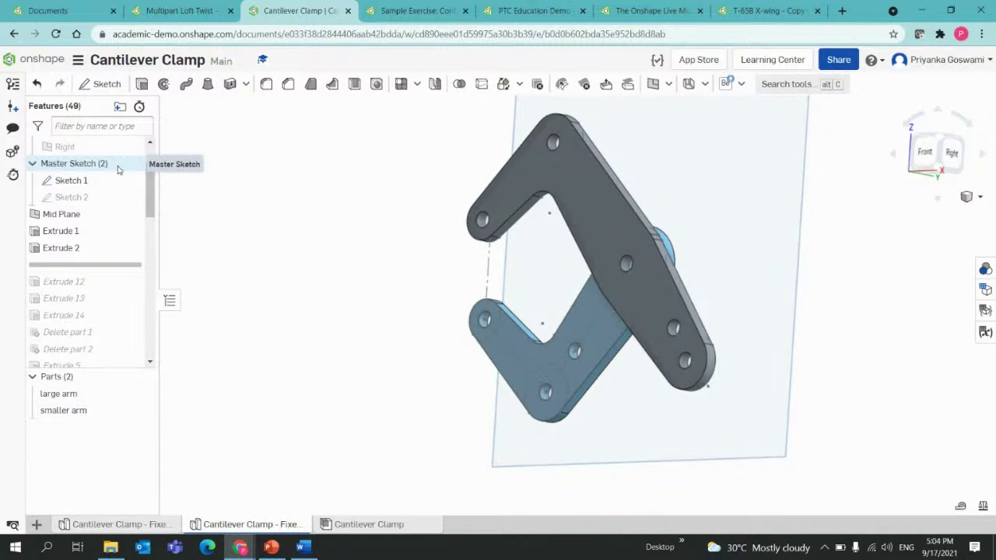
Start a new sketch on the front face of the large arm
right_drag(332, 230, 309, 237)
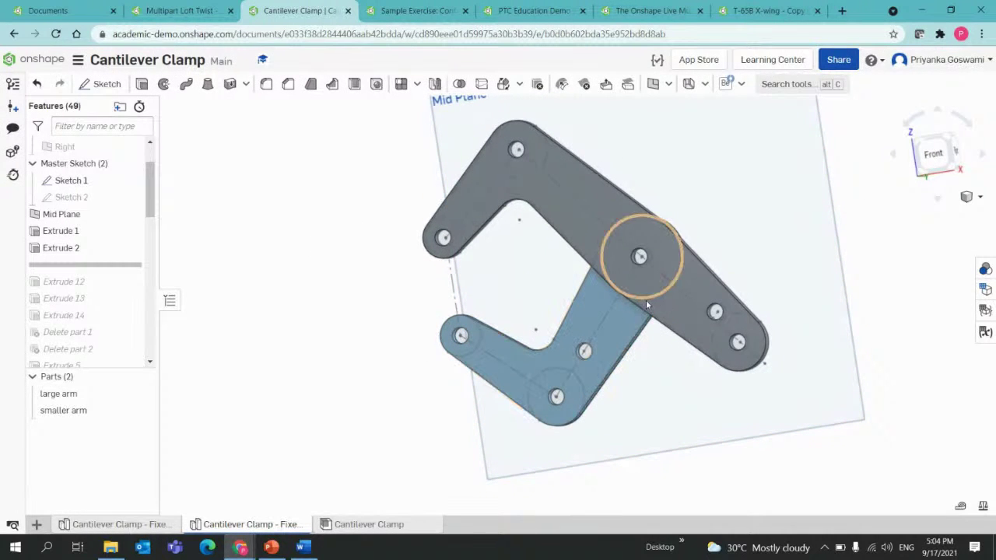
right_drag(527, 315, 507, 328)
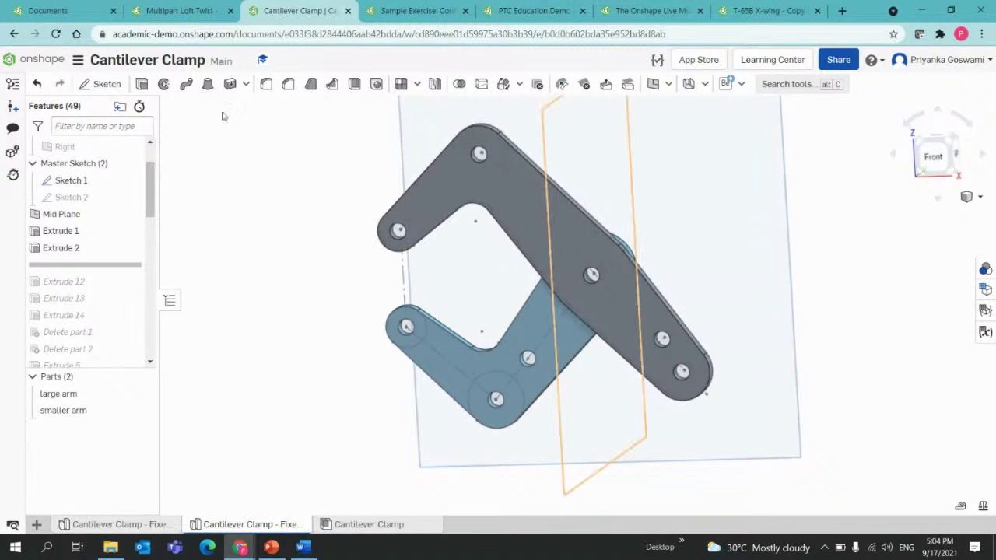
click(459, 199)
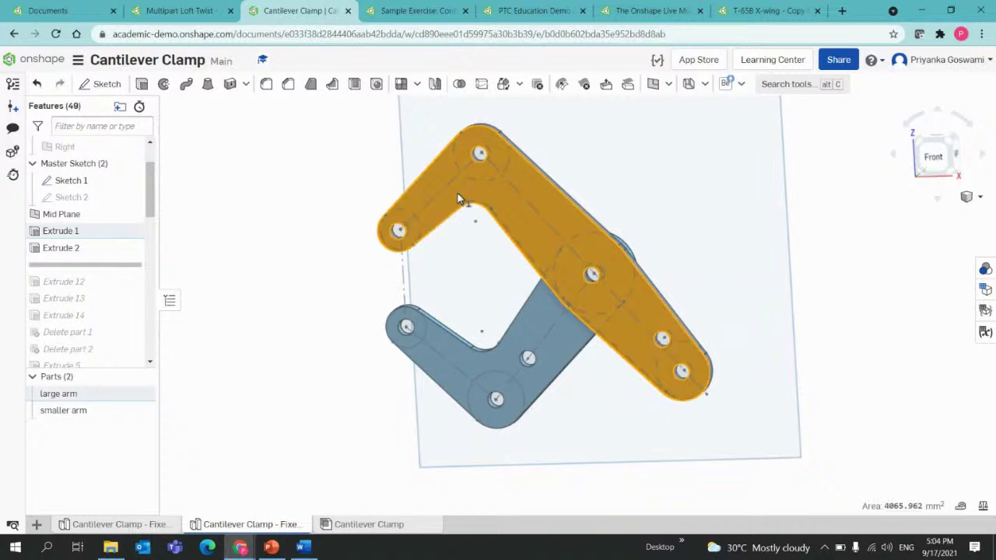
click(90, 84)
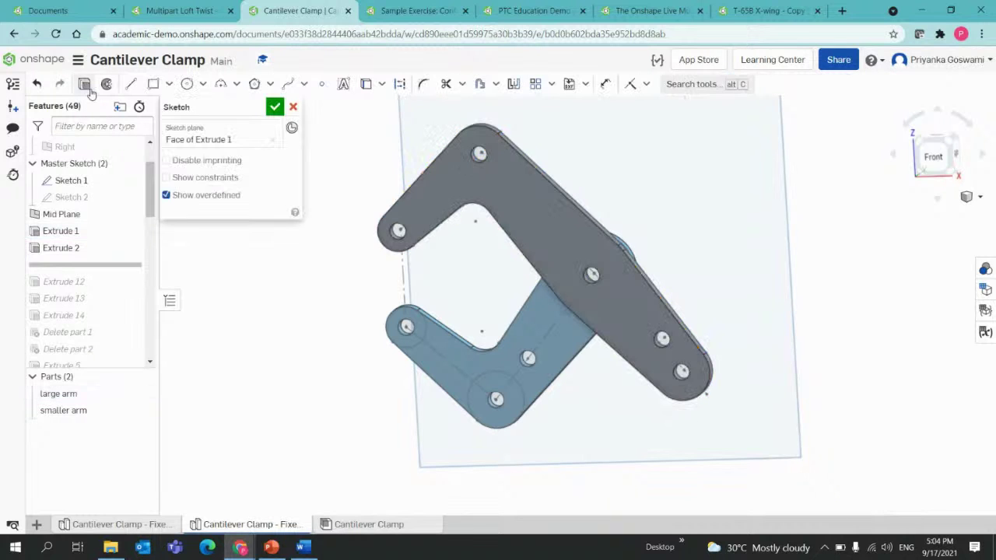
right_drag(283, 347, 336, 322)
scroll(336, 323, up, 3)
scroll(455, 283, down, 1)
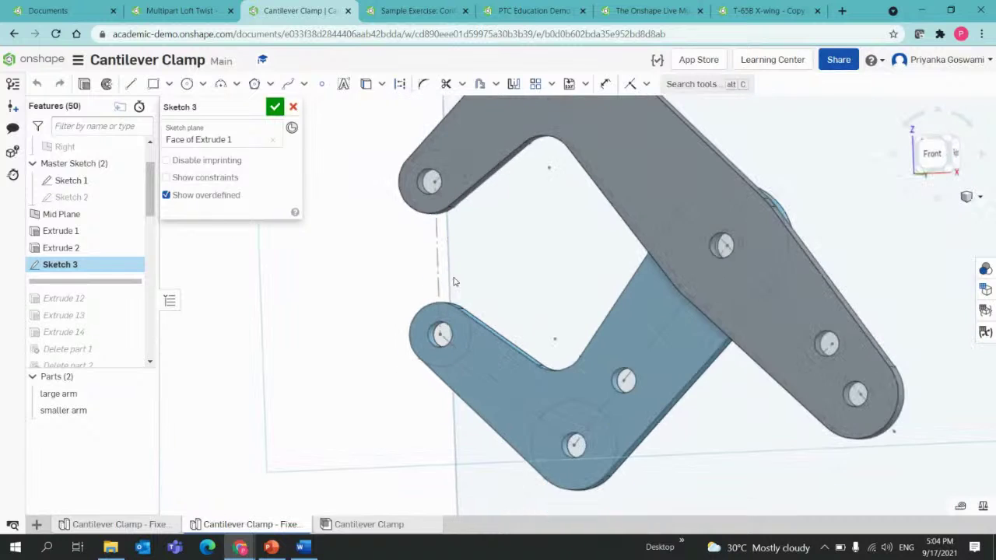
right_drag(449, 287, 393, 318)
Sketch circles concentric with the large arm's jaw-tip hole and its lower-end hole, the latter about 18 mm in diameter
click(203, 83)
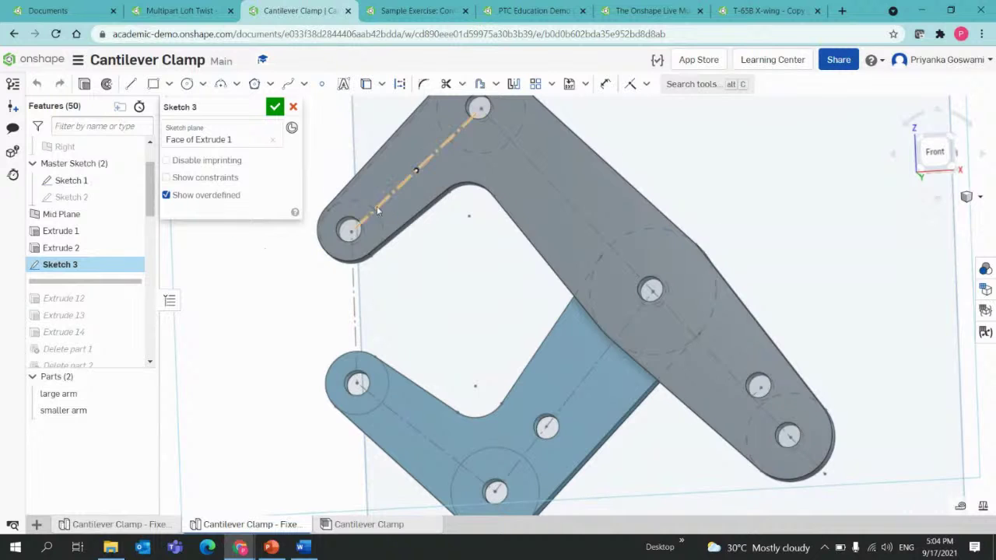
right_drag(373, 233, 381, 242)
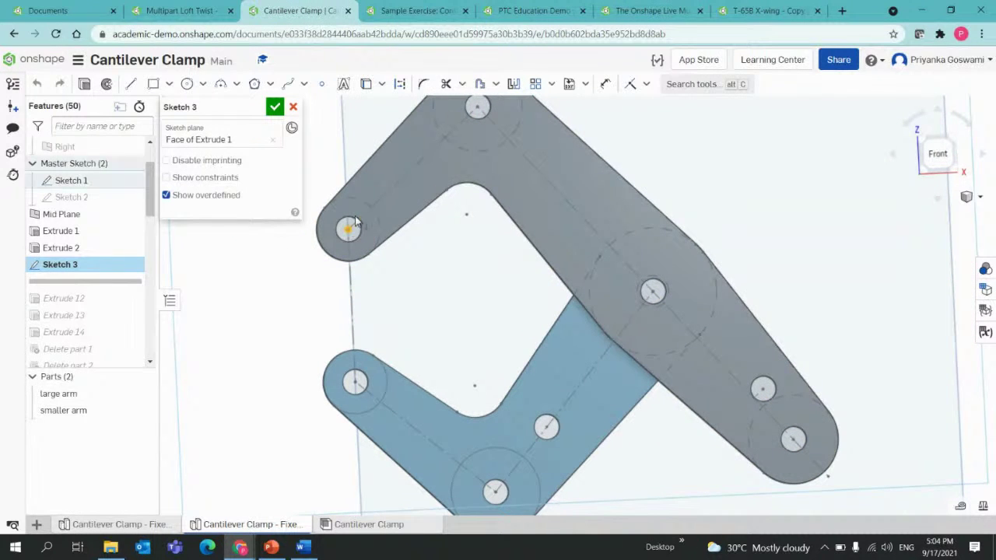
click(186, 83)
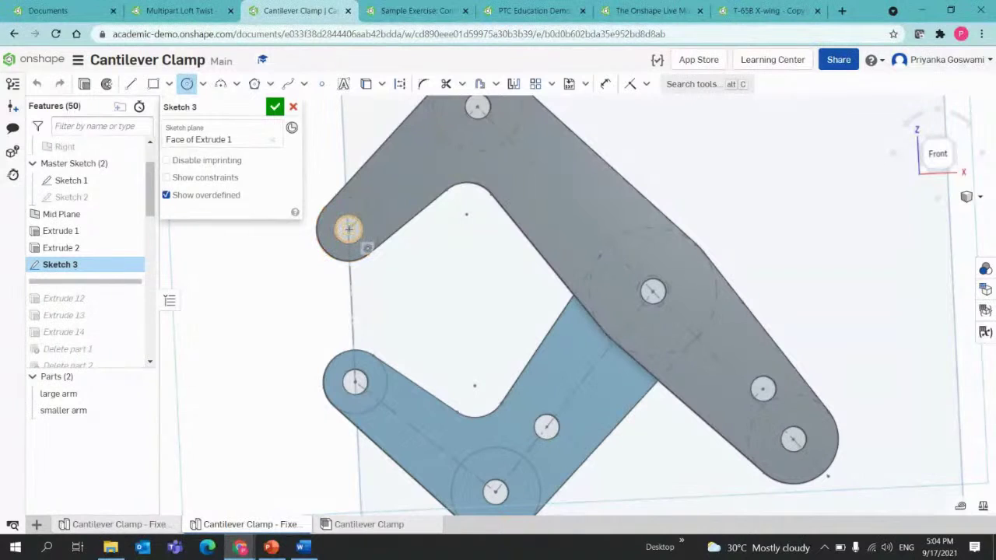
click(349, 206)
click(349, 205)
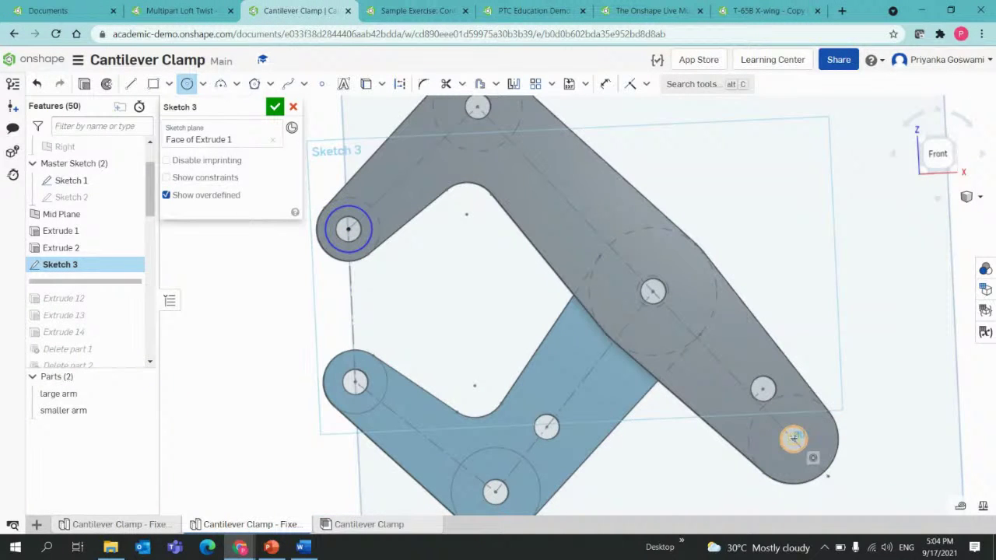
click(801, 402)
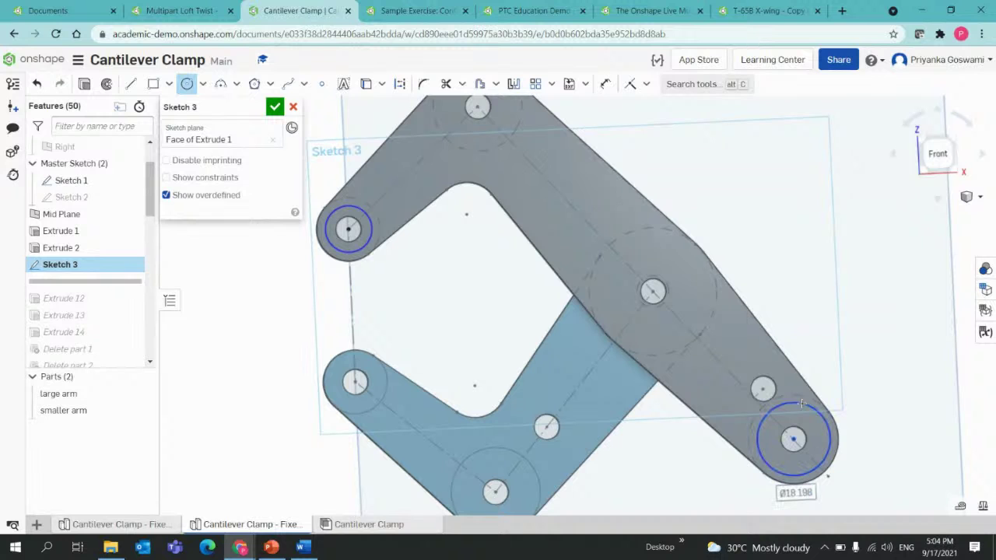
key(Escape)
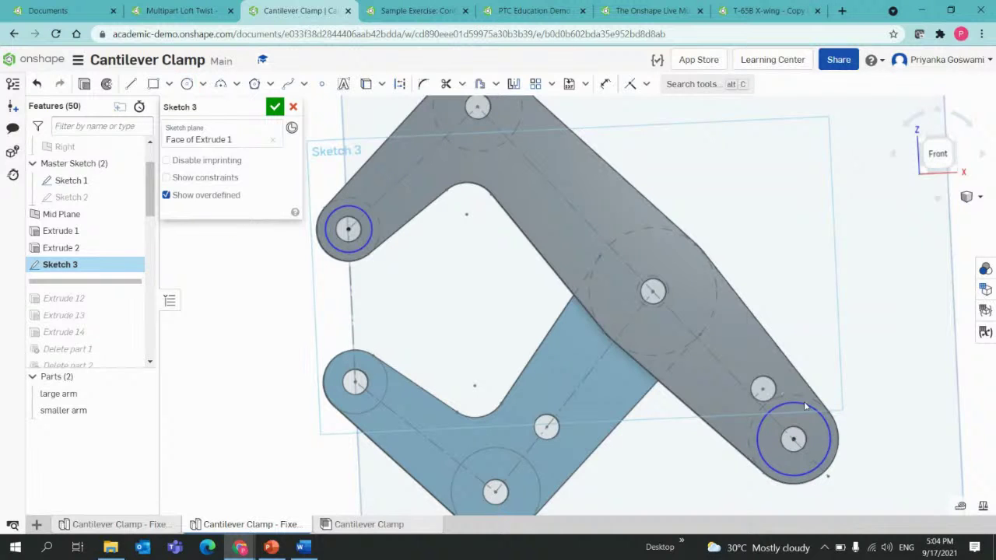
Make the circle at the large arm's lower end equal to the arm's rounded end circle, and accept the sketch
click(826, 414)
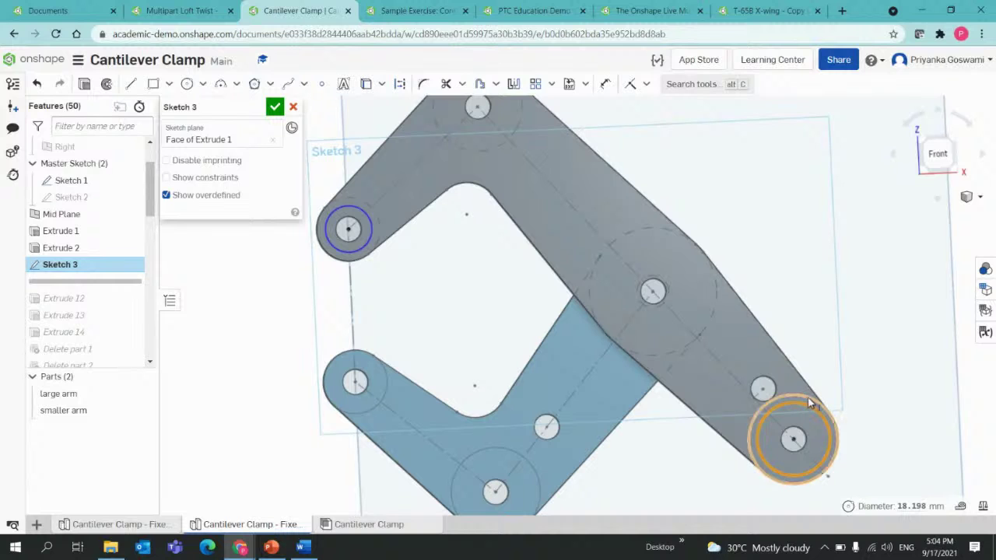
click(809, 403)
key(e)
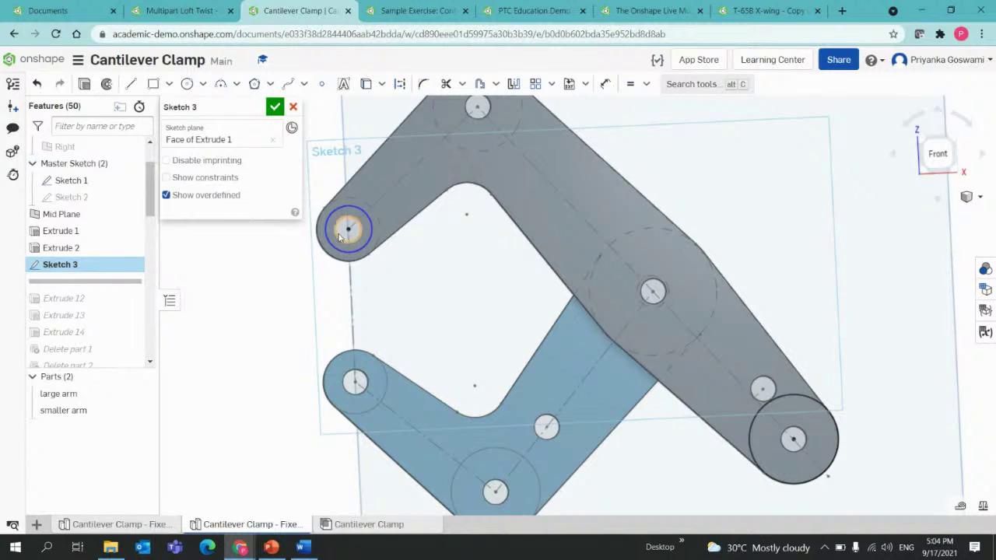
scroll(407, 348, down, 3)
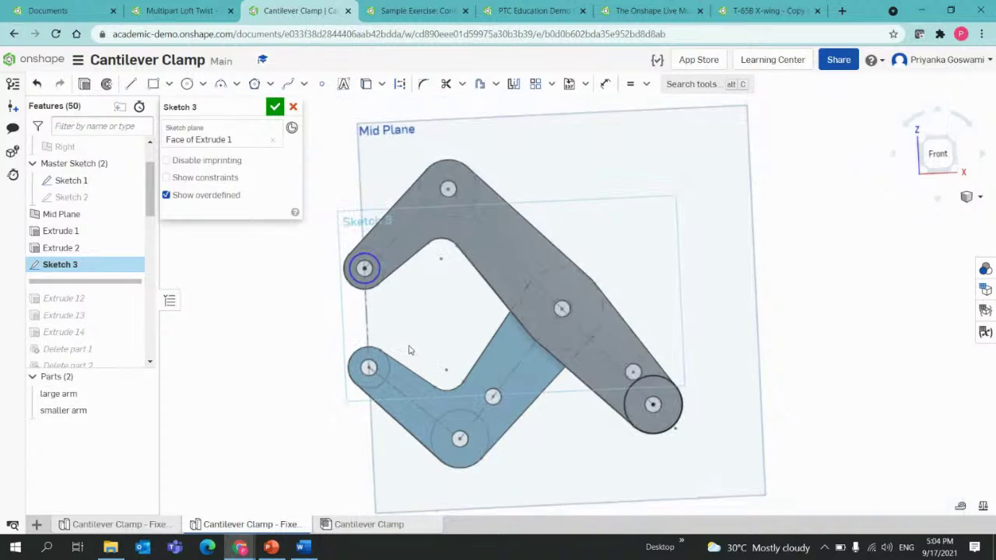
click(275, 107)
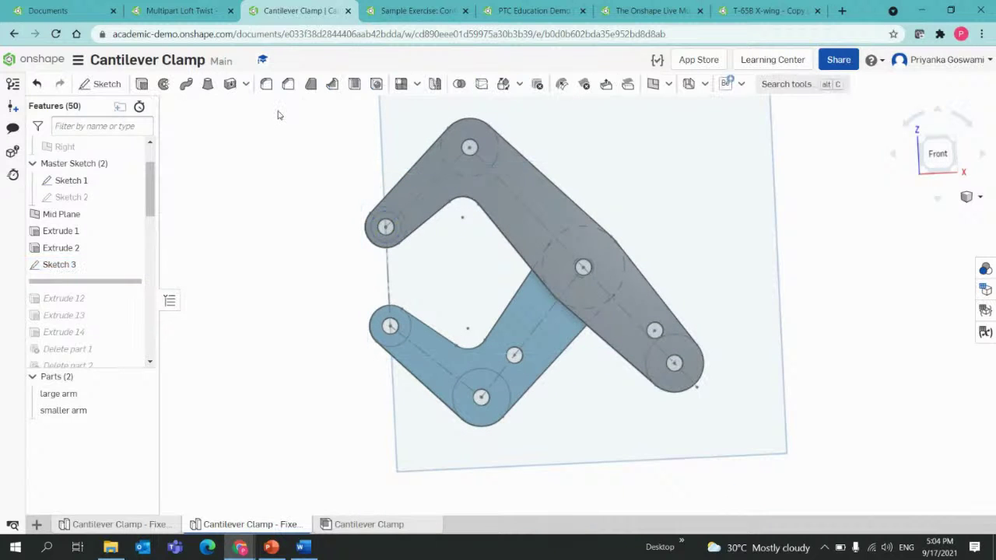
Start another sketch on the Sketch 1 region of the smaller arm
right_drag(314, 184, 318, 204)
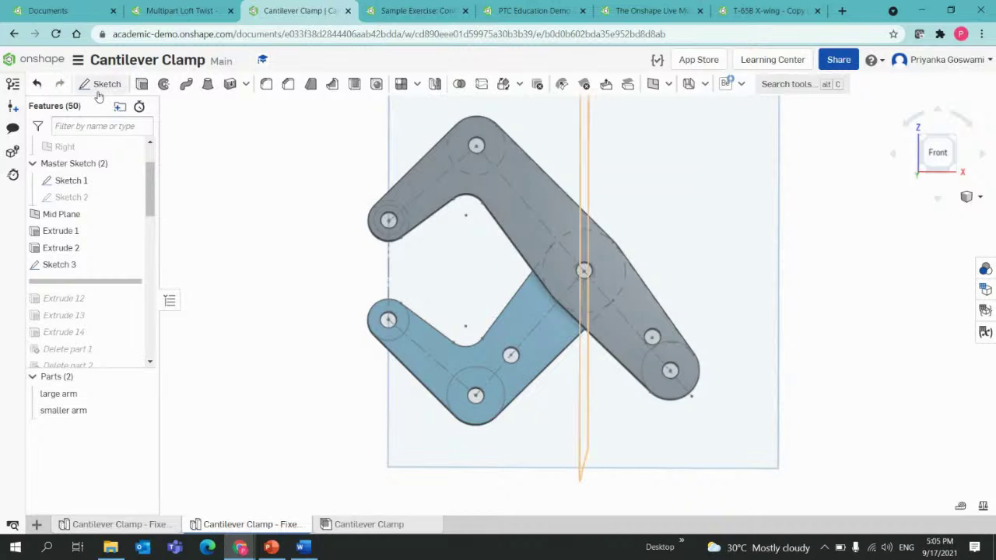
click(449, 368)
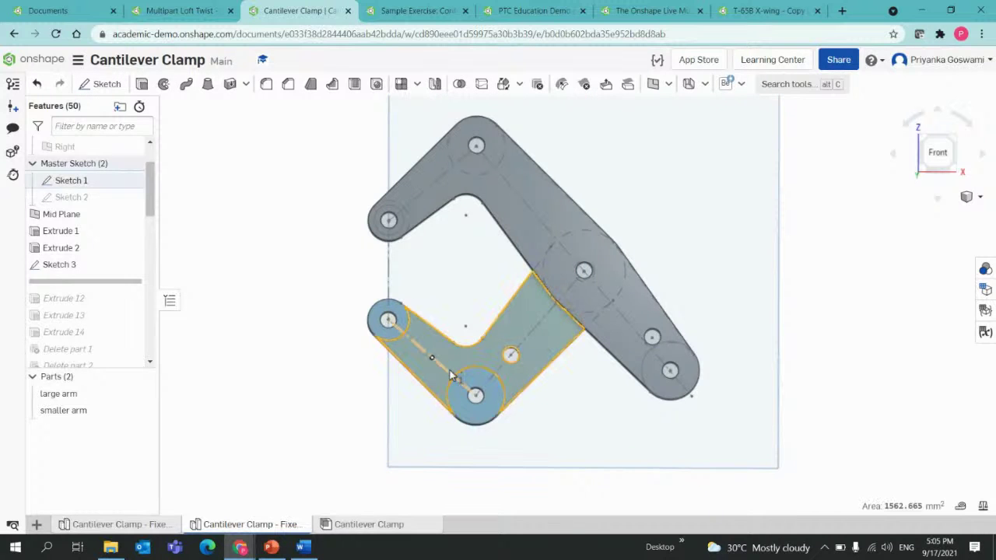
click(100, 83)
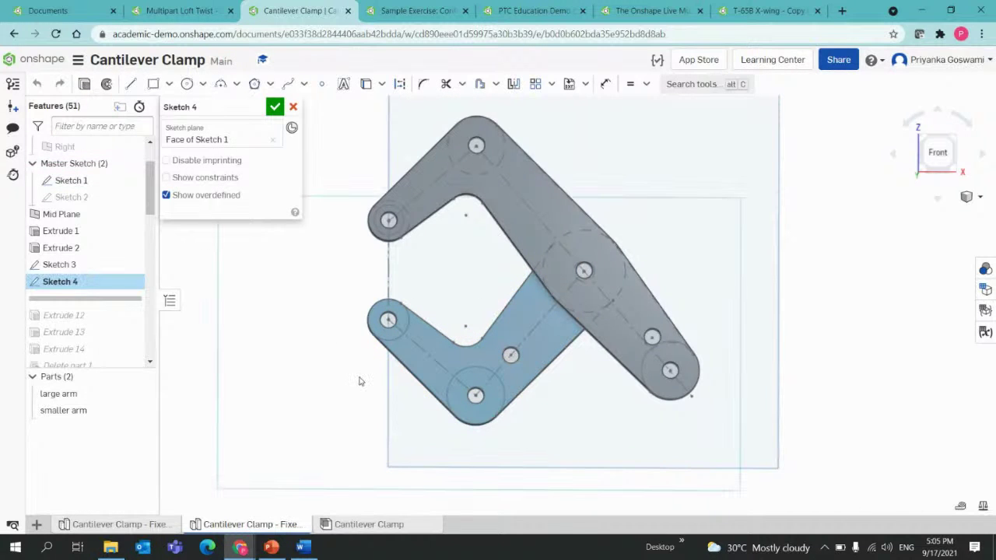
scroll(410, 357, up, 4)
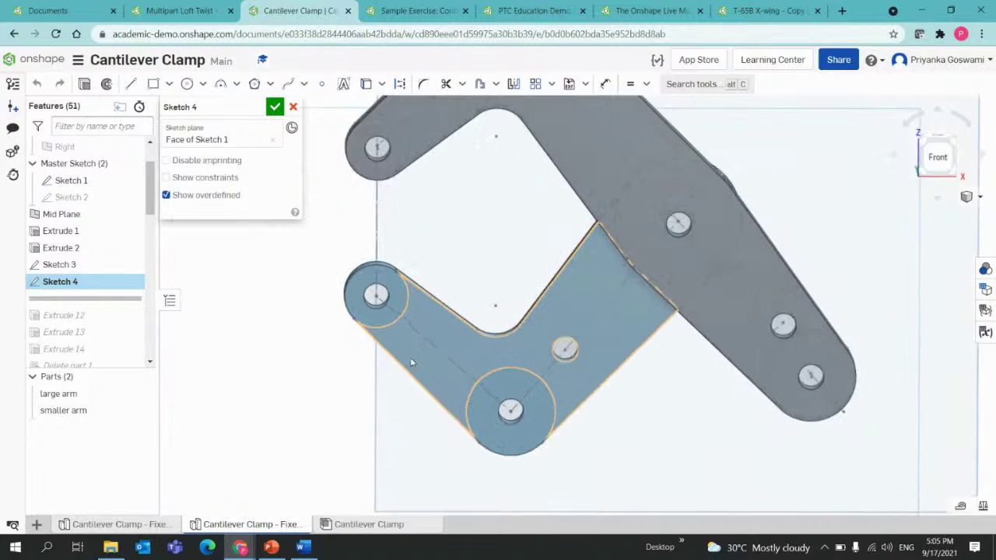
Sketch circles concentric with the smaller arm's holes: about 10 mm in diameter at the jaw tip and a larger one at the elbow
click(189, 86)
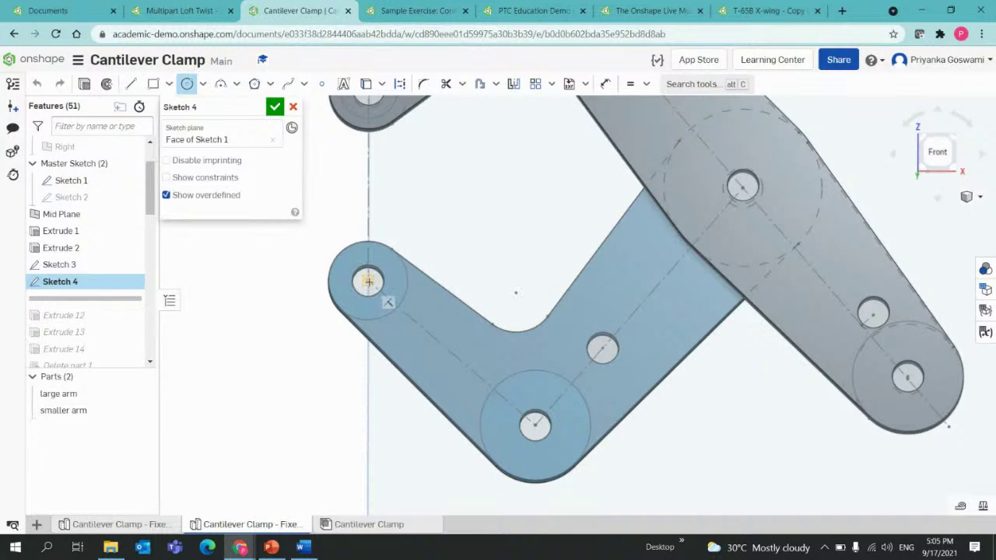
click(368, 255)
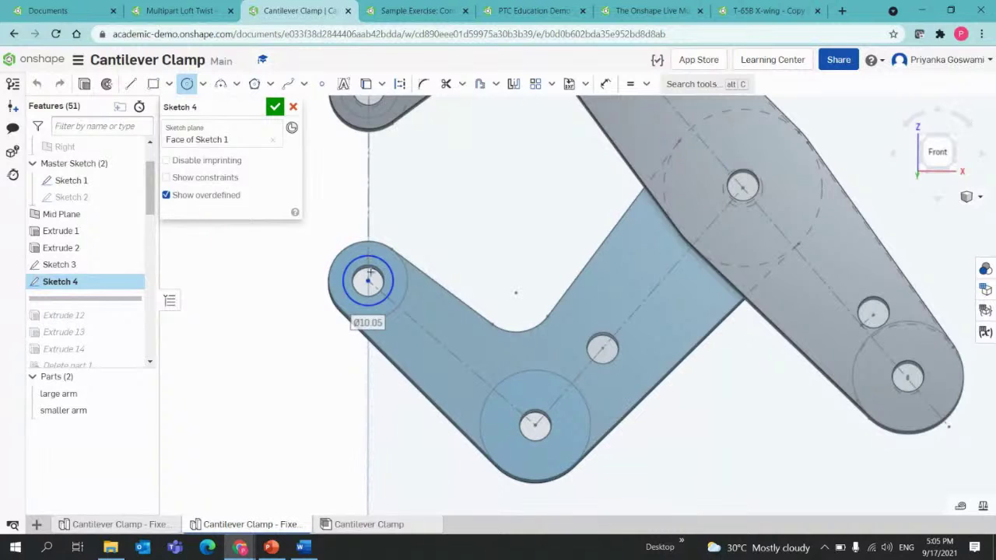
click(536, 425)
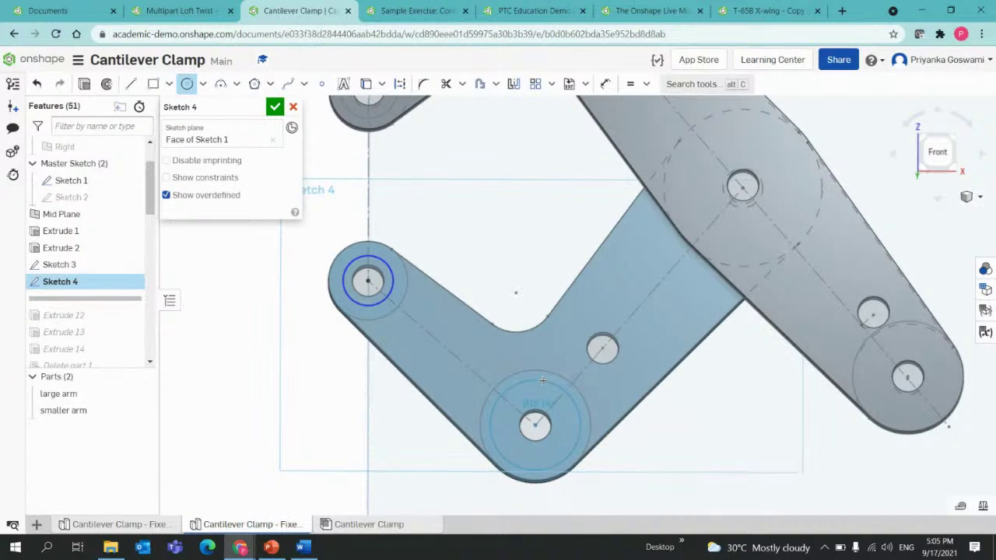
click(543, 379)
key(Escape)
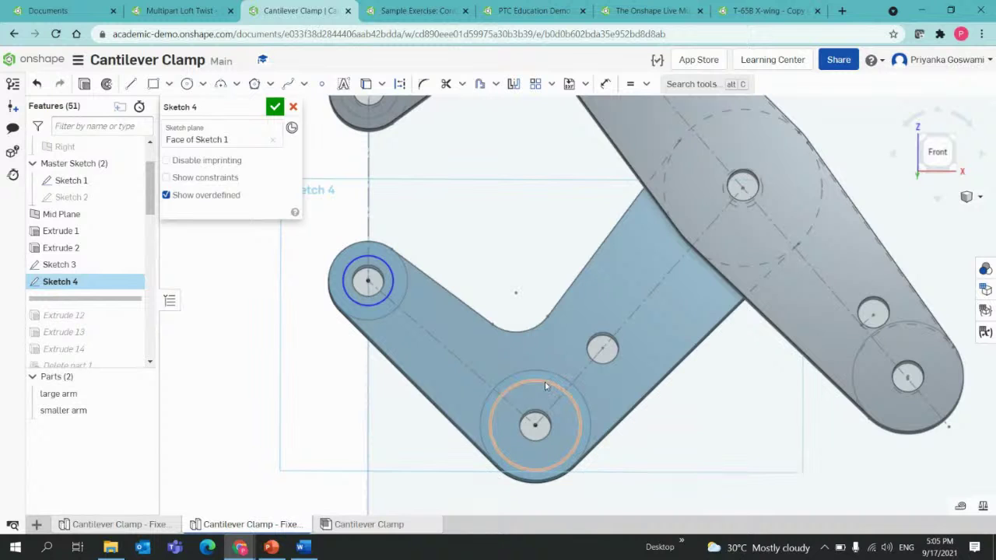
Make the elbow circle equal to the smaller arm's existing rounded elbow circle
click(546, 382)
key(Escape)
scroll(366, 355, down, 3)
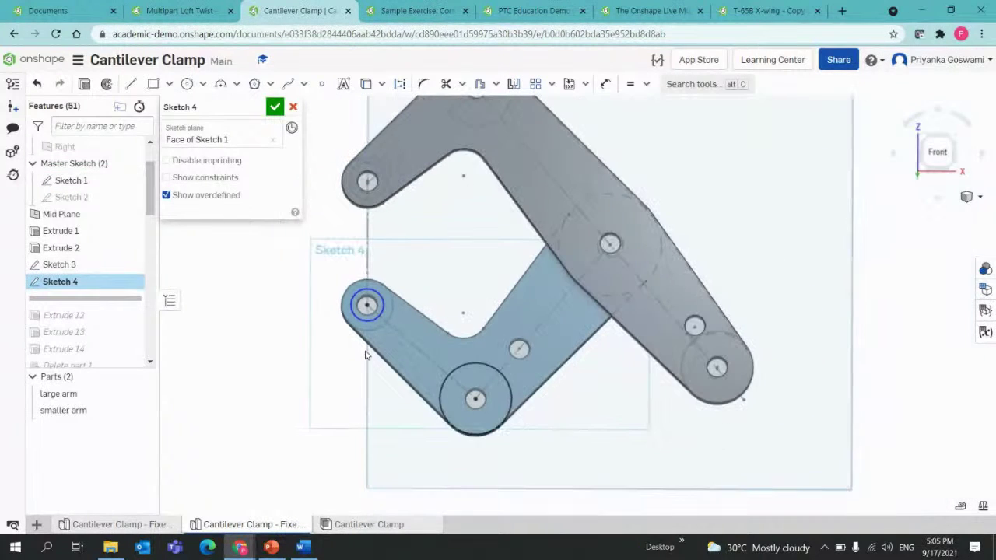
Make the smaller arm's jaw-tip circle equal to the Sketch 3 circle on the large arm's jaw tip, and accept the sketch
right_drag(366, 354, 371, 369)
mouse_move(381, 347)
middle_down()
mouse_move(404, 364)
mouse_move(401, 352)
middle_up()
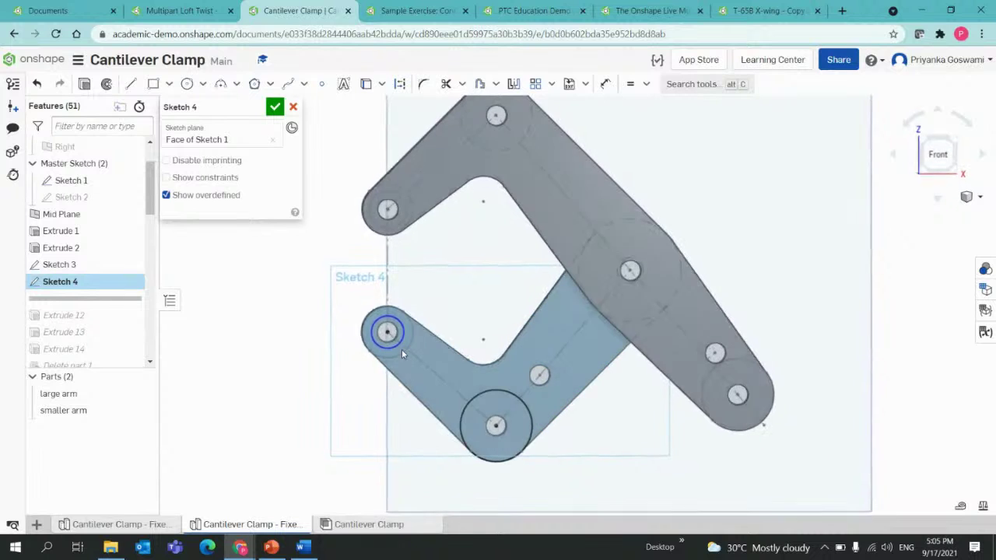
click(394, 347)
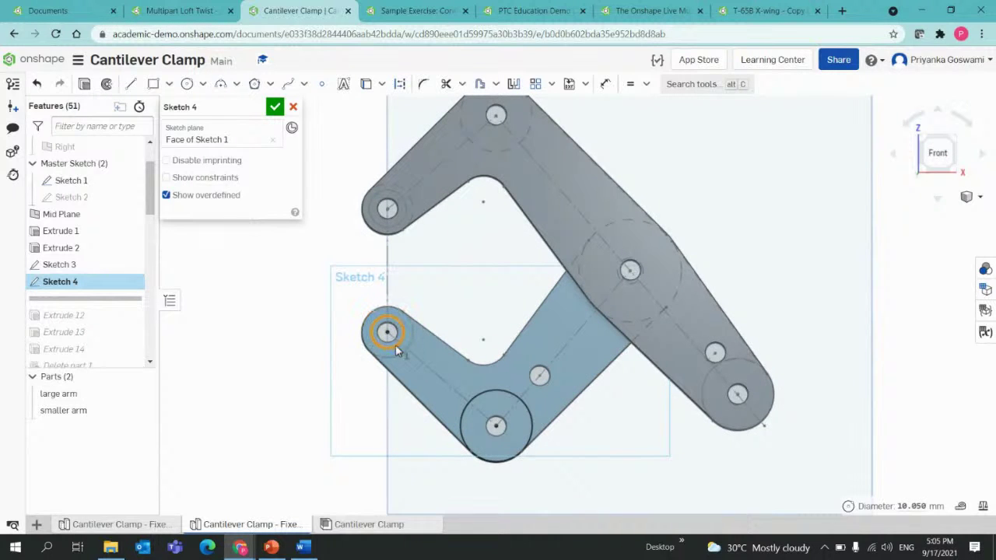
click(399, 226)
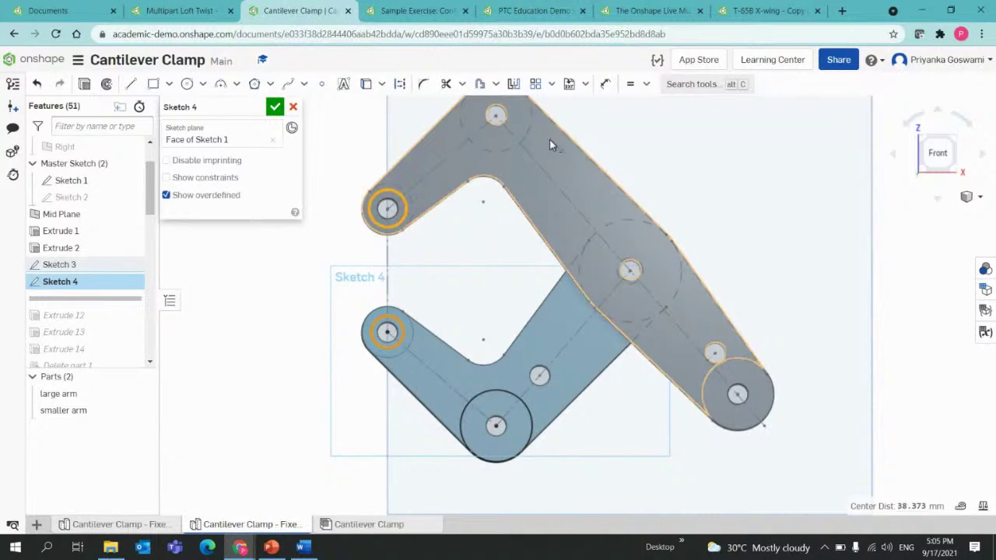
click(630, 84)
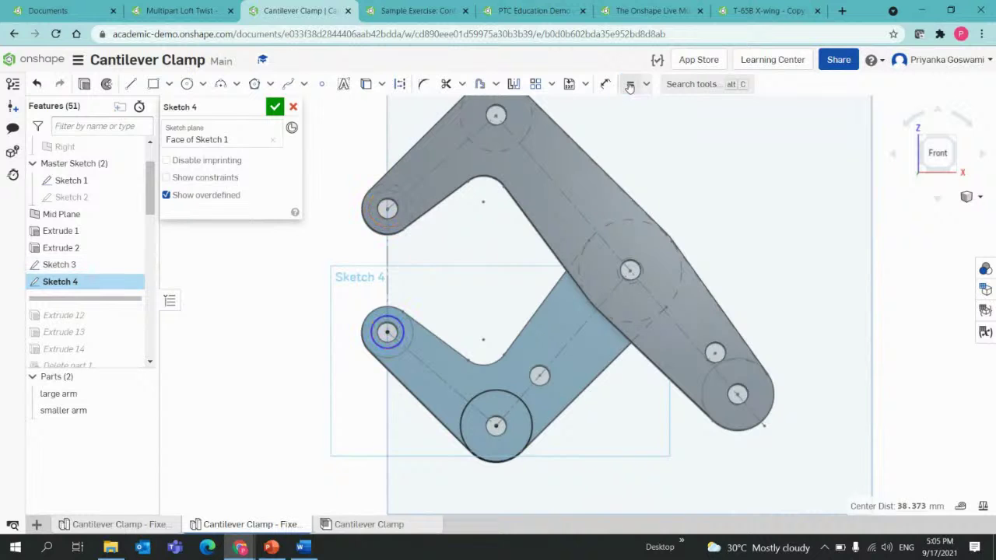
mouse_move(521, 207)
right_down()
mouse_move(524, 191)
mouse_move(501, 212)
mouse_move(523, 215)
right_up()
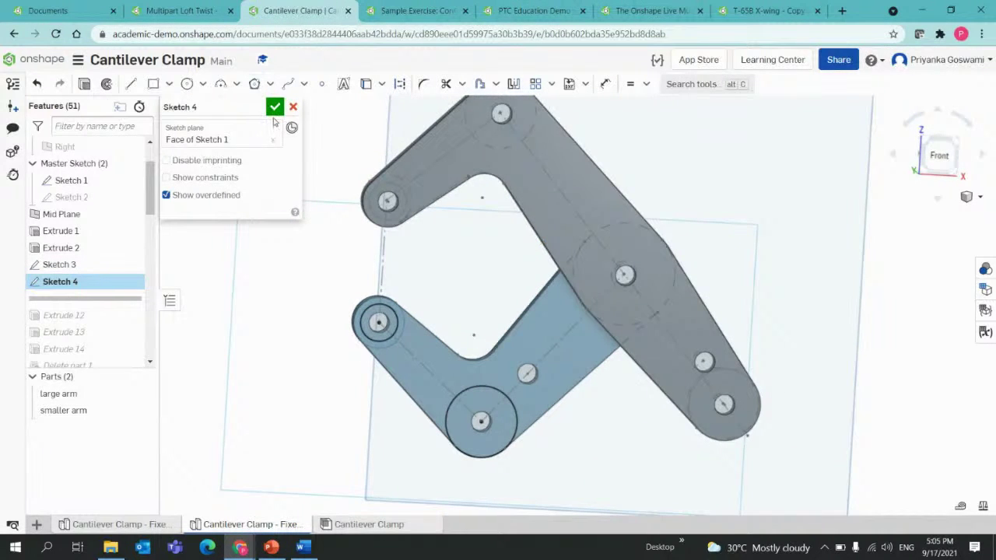
click(275, 108)
Start a new-part solid extrude of the circles in Sketch 3 and Sketch 4
mouse_move(338, 296)
right_down()
mouse_move(316, 278)
mouse_move(328, 271)
right_up()
middle_drag(328, 273, 340, 277)
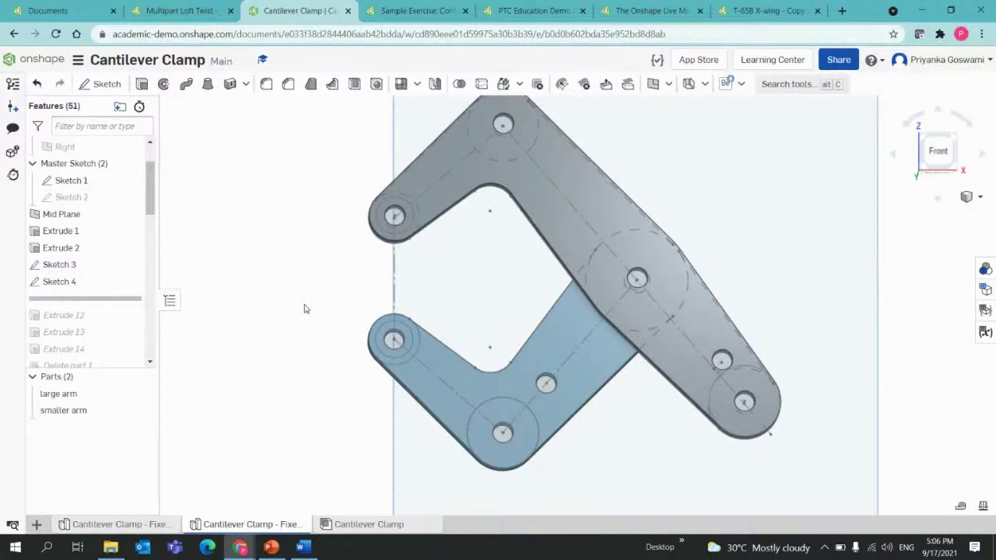
middle_drag(322, 319, 318, 331)
right_drag(318, 327, 317, 337)
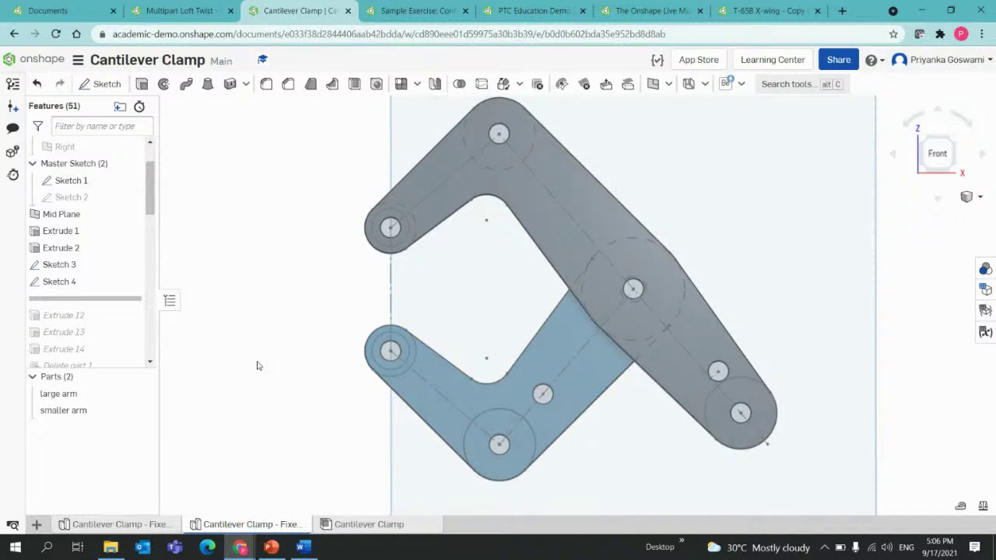
click(141, 84)
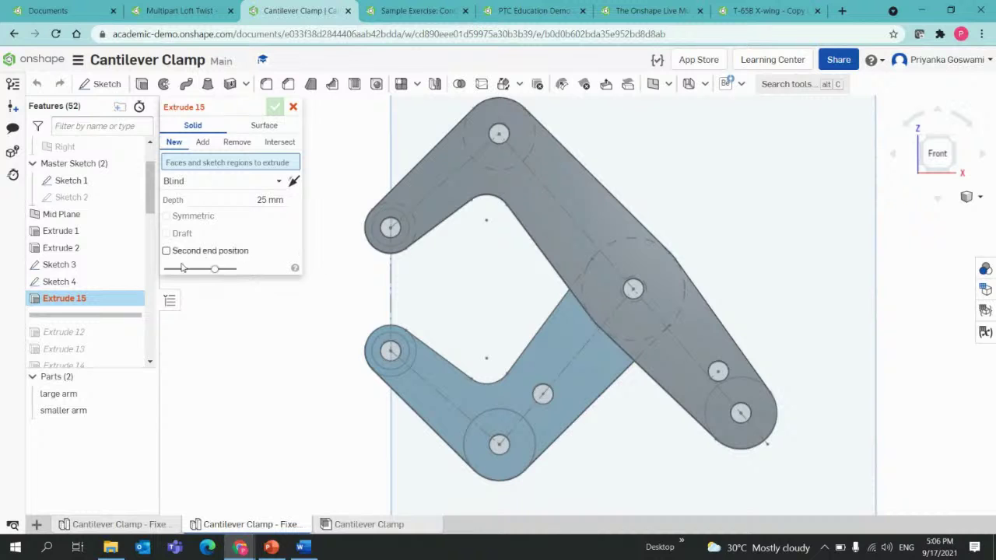
click(62, 265)
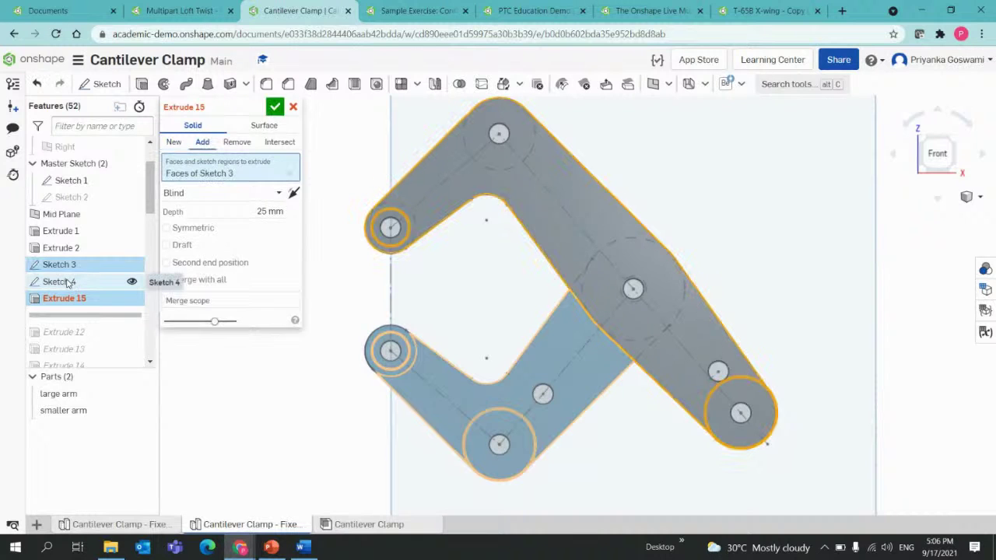
click(67, 282)
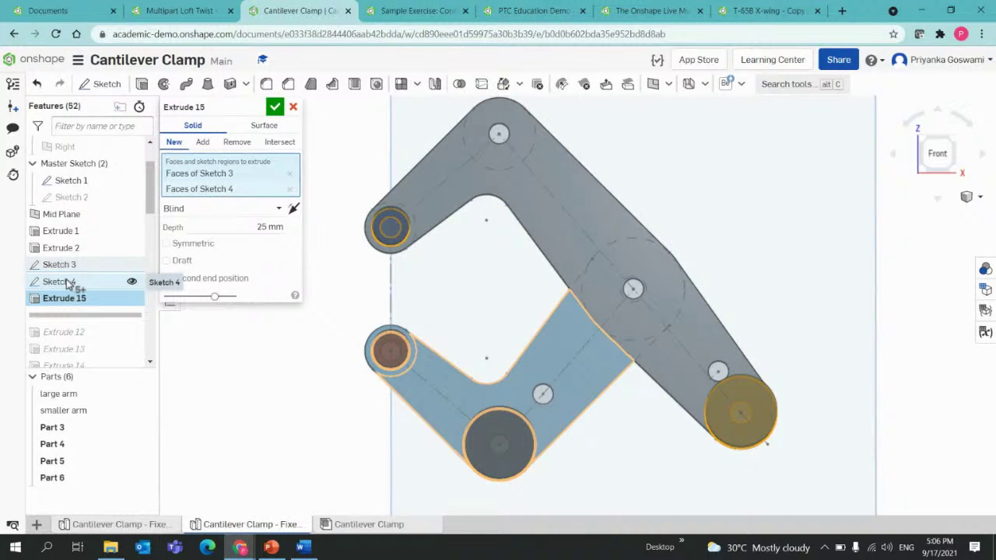
End the circle extrusion up to the Mid Plane face and accept it
click(191, 209)
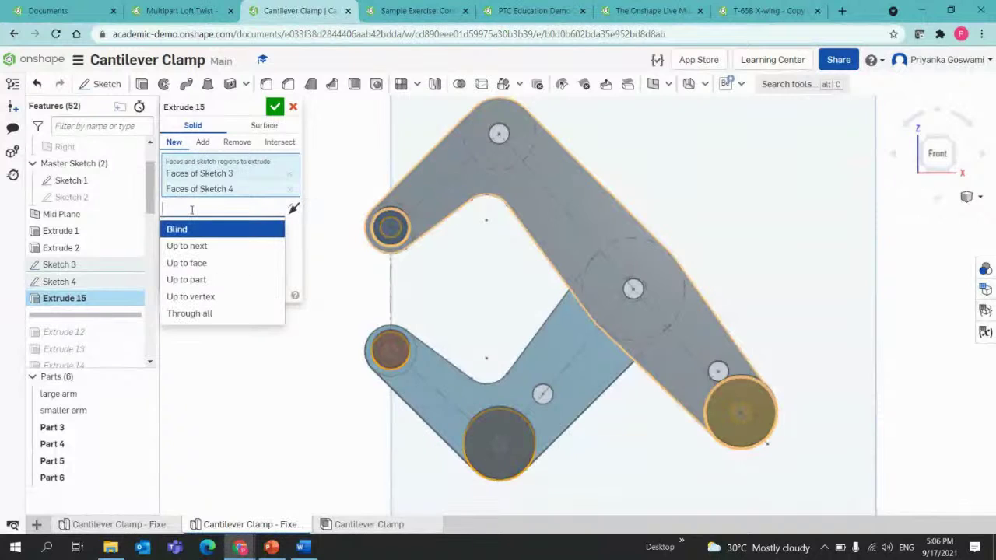
click(186, 263)
scroll(341, 291, down, 3)
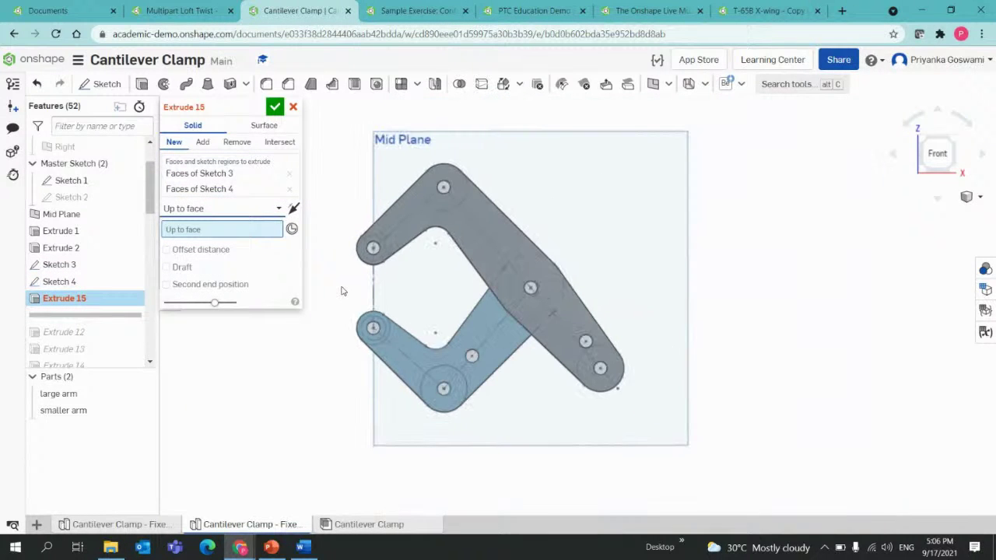
middle_drag(340, 291, 337, 319)
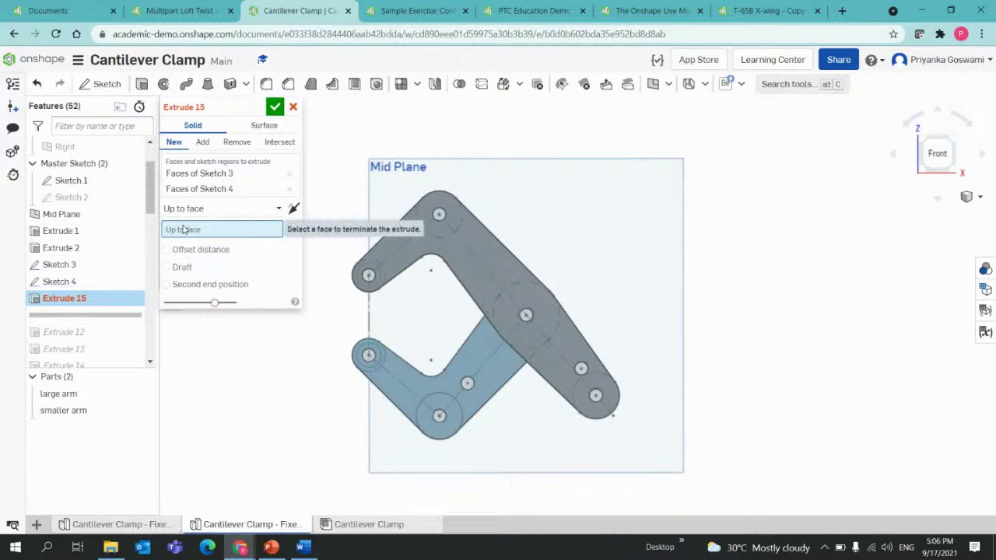
click(498, 188)
right_drag(501, 189, 494, 217)
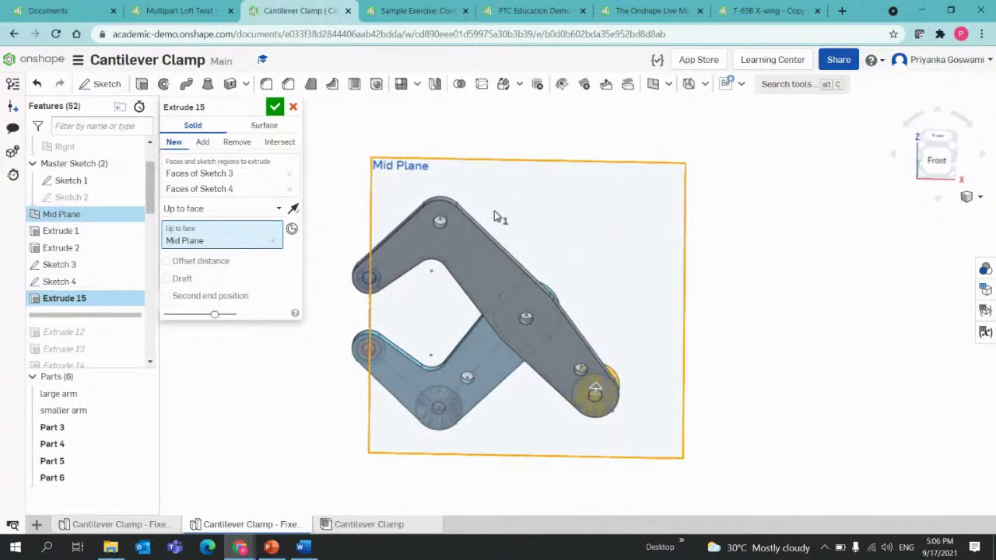
right_drag(397, 320, 387, 302)
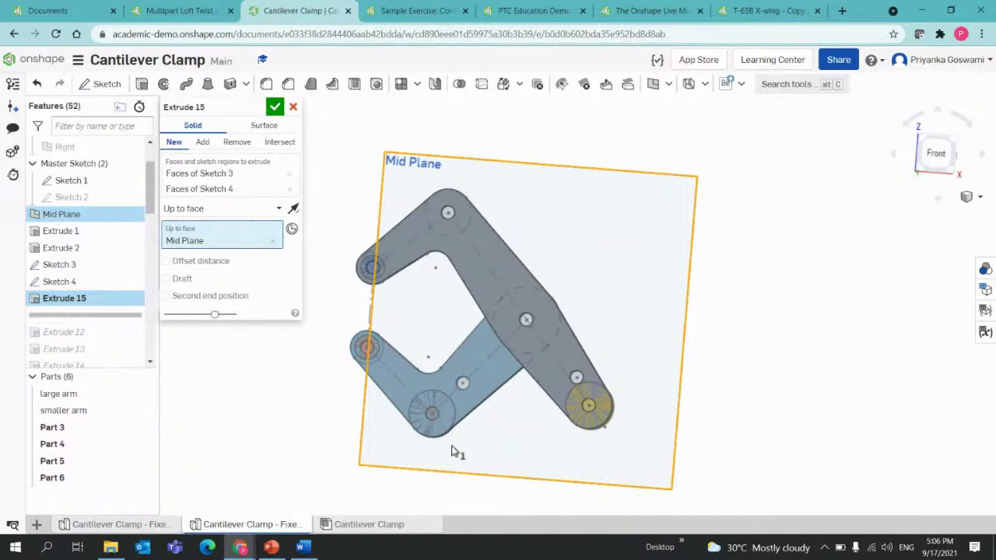
right_drag(485, 427, 459, 412)
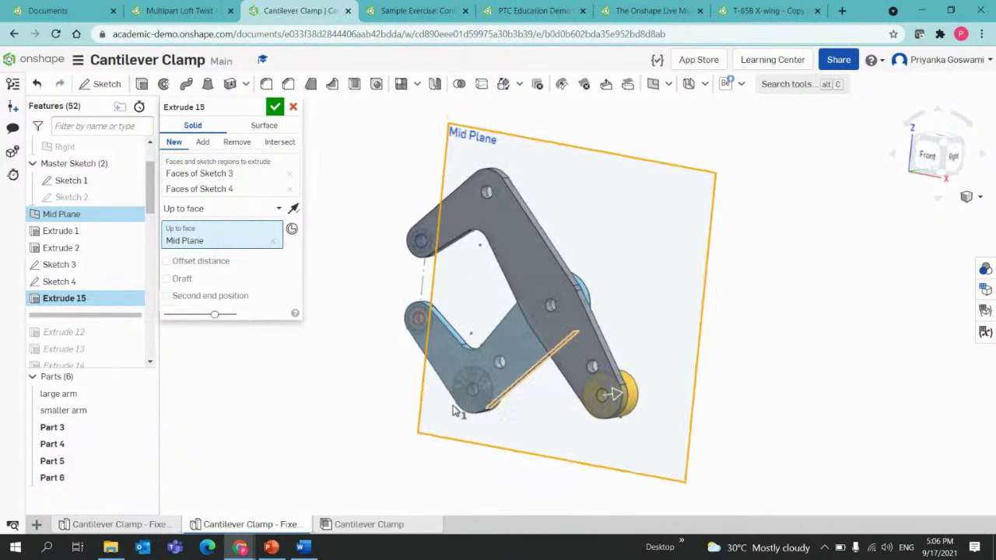
click(276, 108)
right_drag(327, 247, 358, 329)
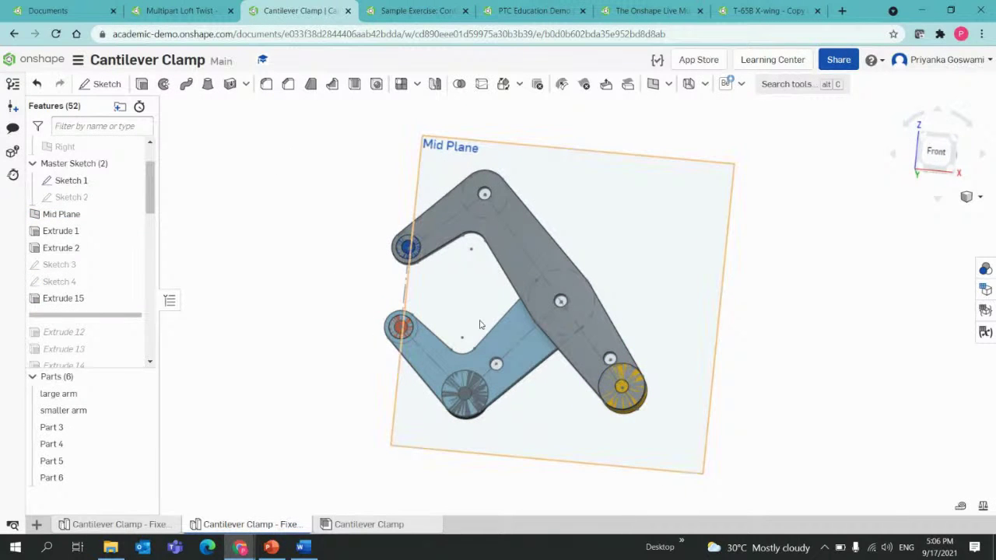
Start a Boolean Subtract with the large arm and smaller arm as the tools
scroll(480, 325, up, 3)
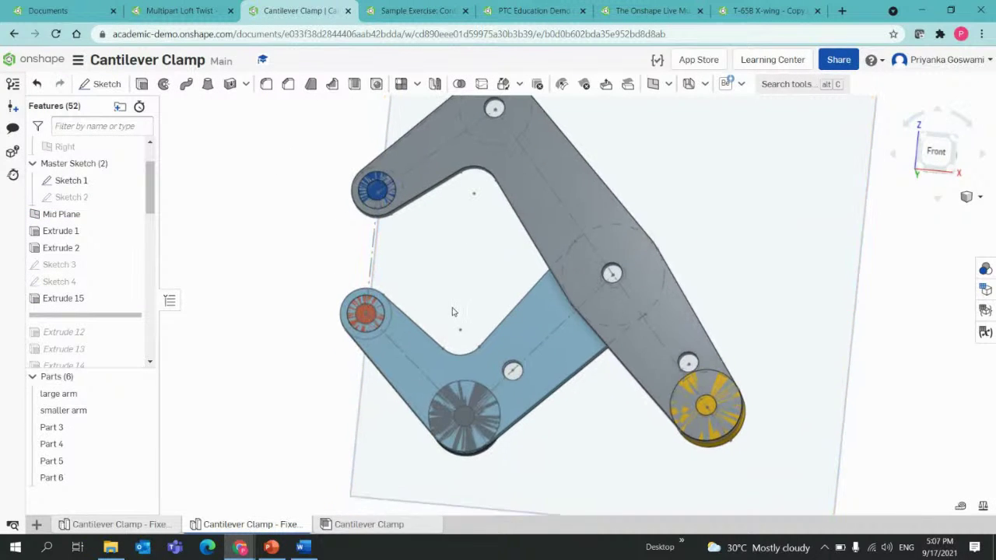
scroll(376, 338, up, 3)
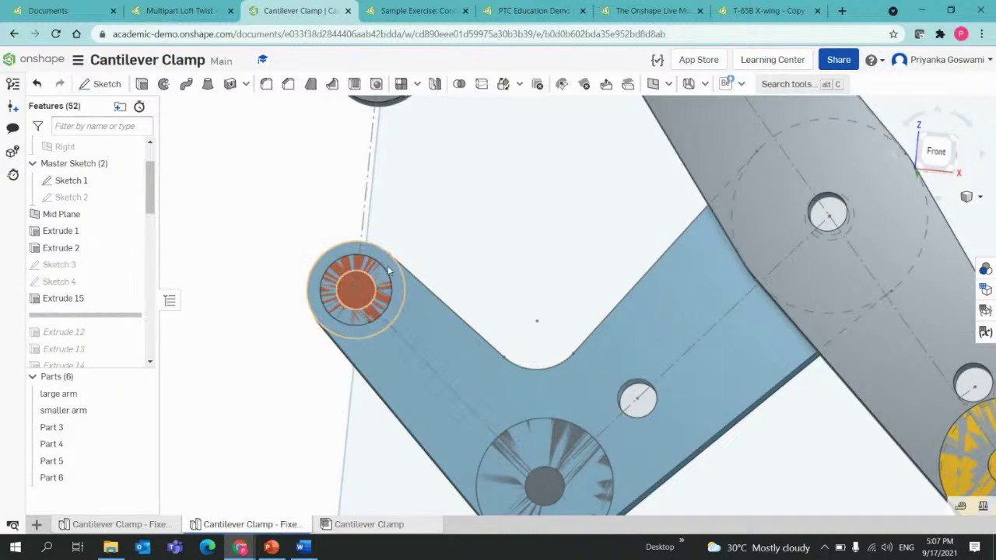
scroll(579, 452, down, 5)
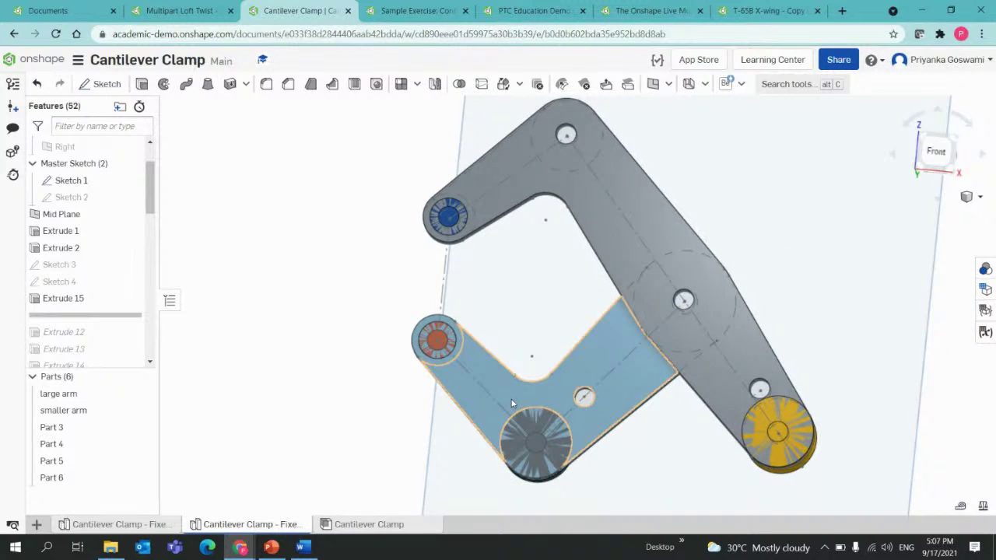
scroll(512, 403, down, 3)
mouse_move(513, 372)
right_down()
mouse_move(527, 371)
mouse_move(506, 389)
right_up()
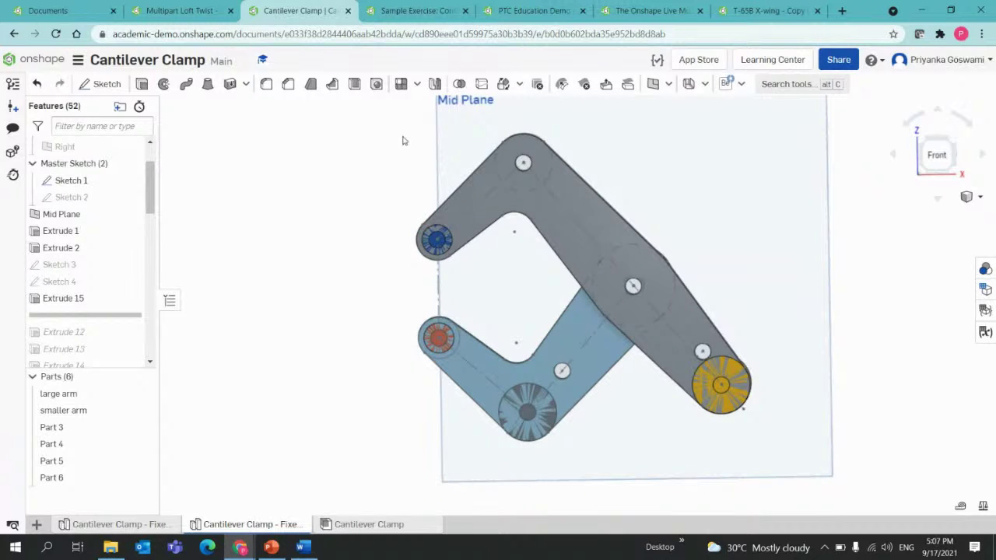
click(459, 84)
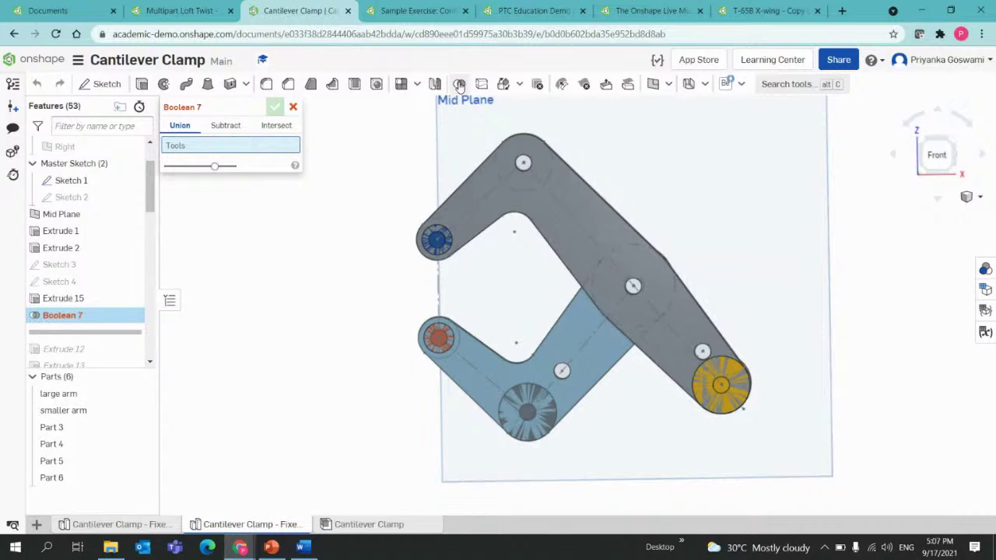
click(227, 126)
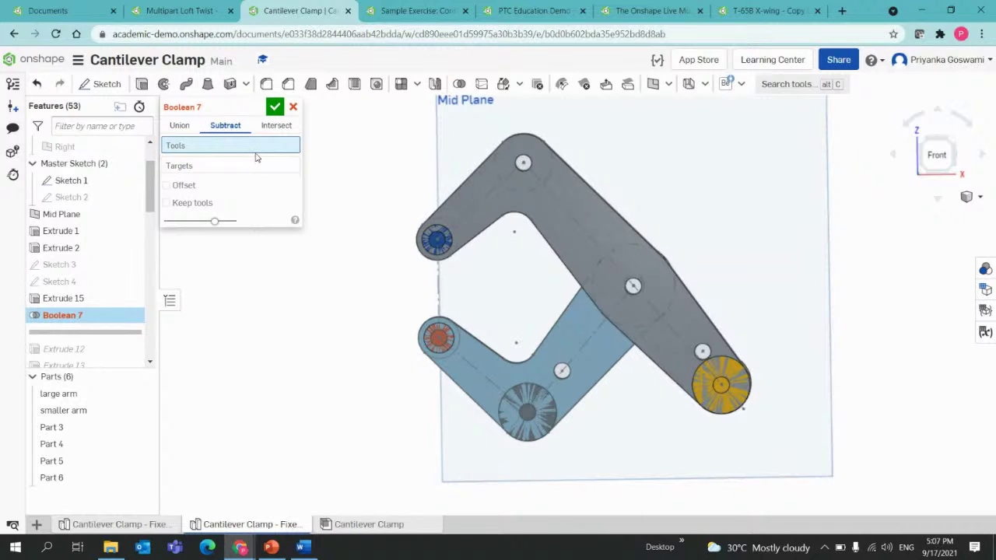
click(477, 197)
click(570, 361)
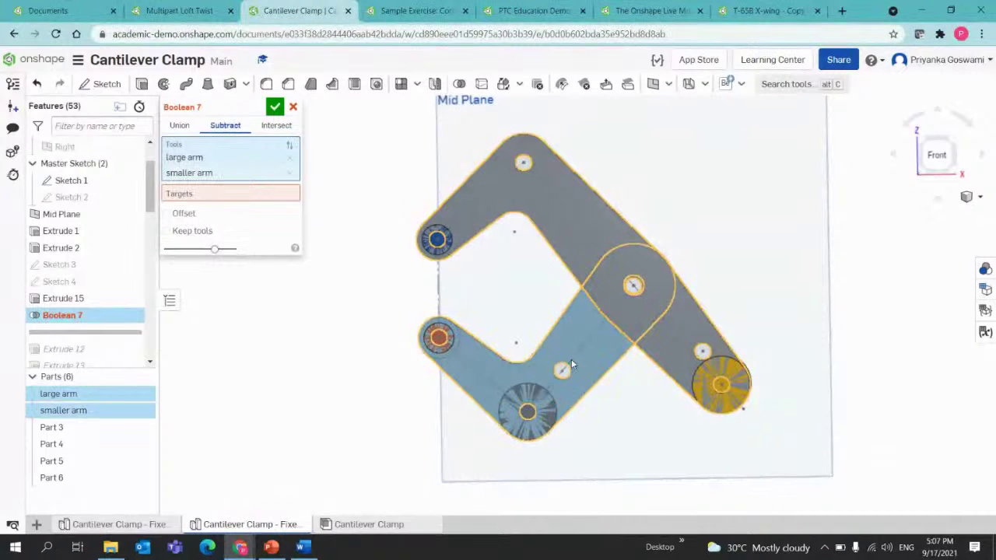
Set the four extruded circular parts, Part 3 to Part 6, as the subtraction targets
click(207, 196)
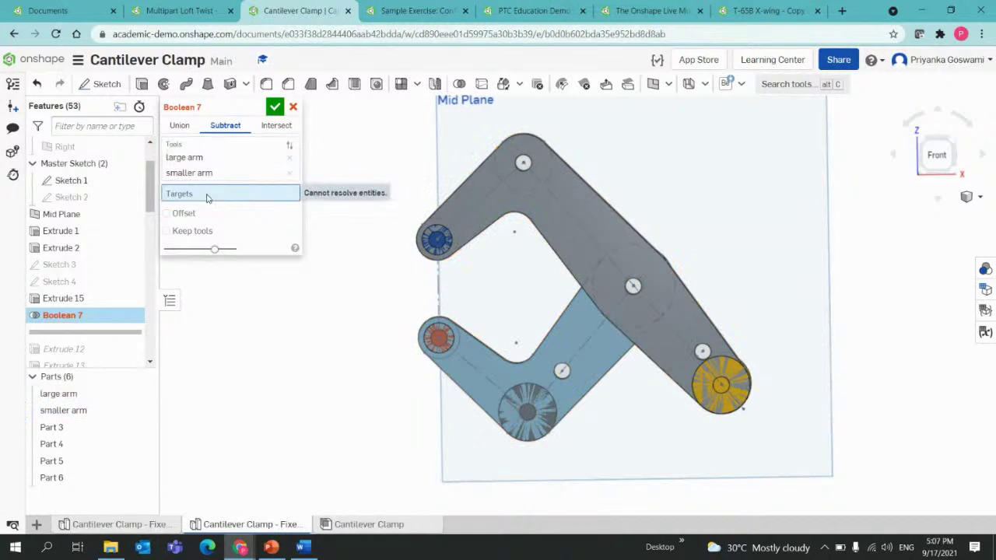
click(51, 444)
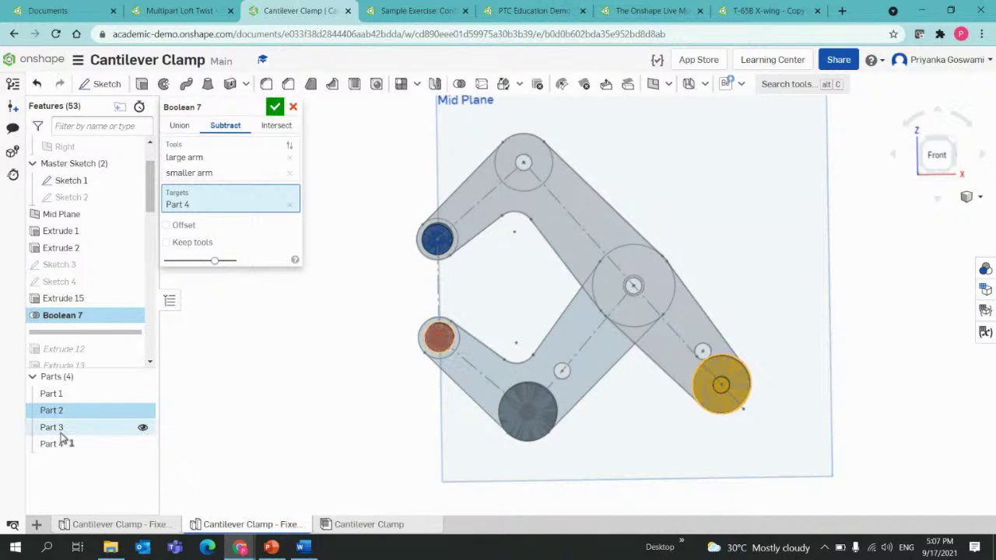
click(53, 445)
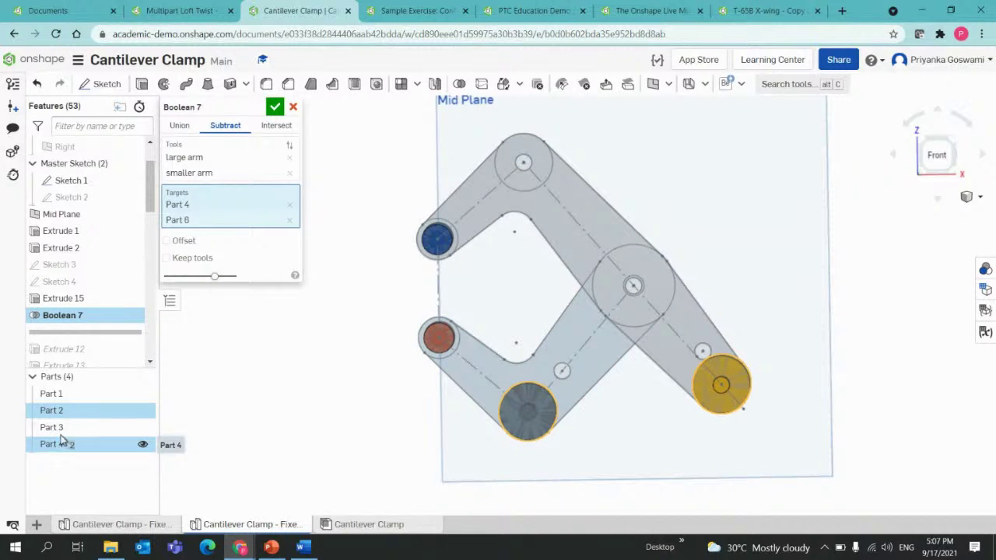
click(61, 432)
click(66, 397)
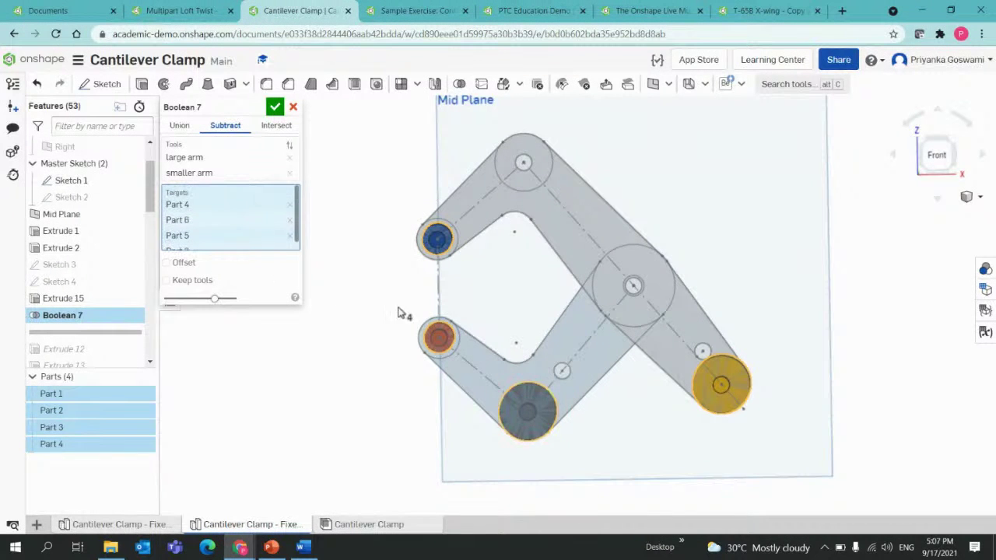
Keep the tool parts in the subtraction, preview the final result fully and accept the Boolean
right_drag(423, 293, 429, 267)
scroll(424, 305, up, 2)
right_drag(440, 400, 464, 381)
scroll(463, 381, up, 6)
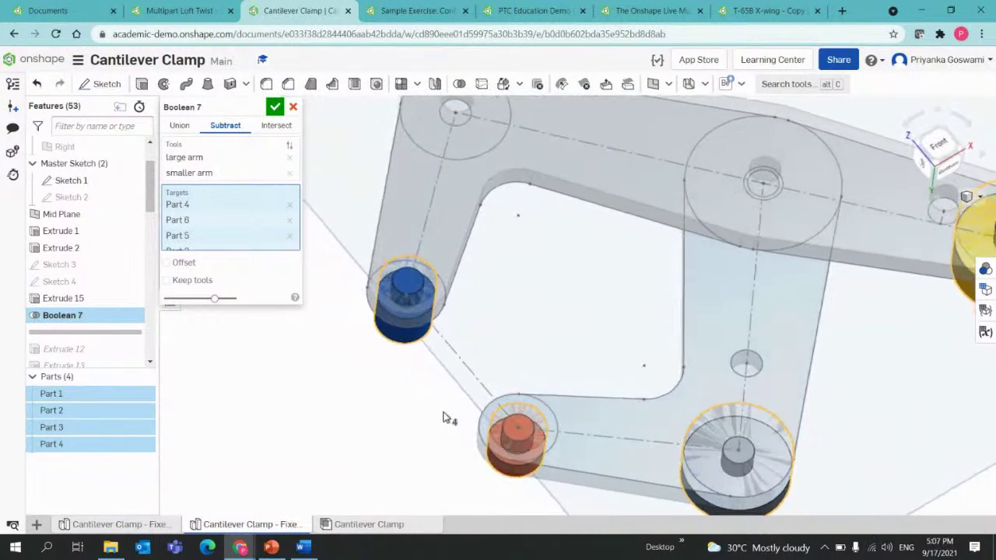
scroll(440, 420, down, 5)
right_drag(445, 400, 451, 445)
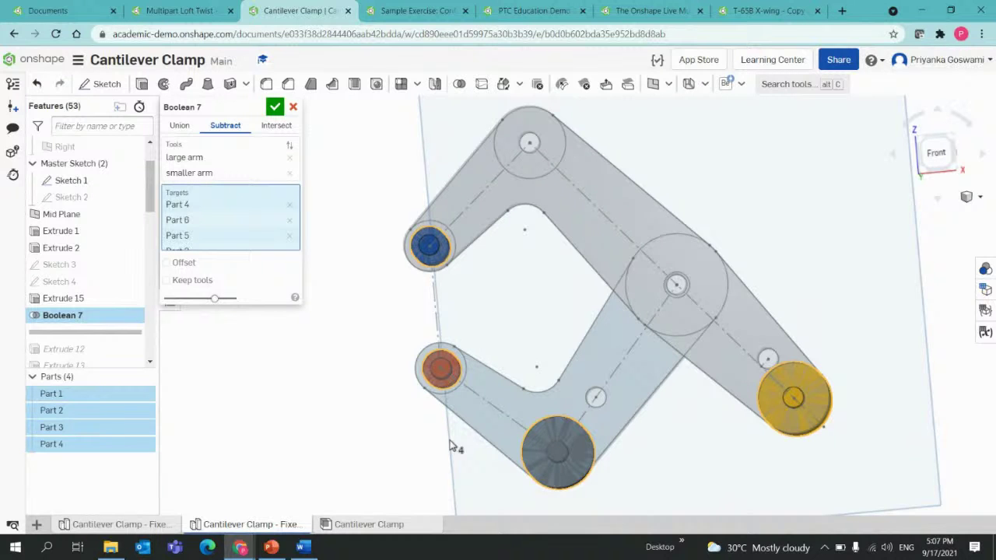
click(184, 283)
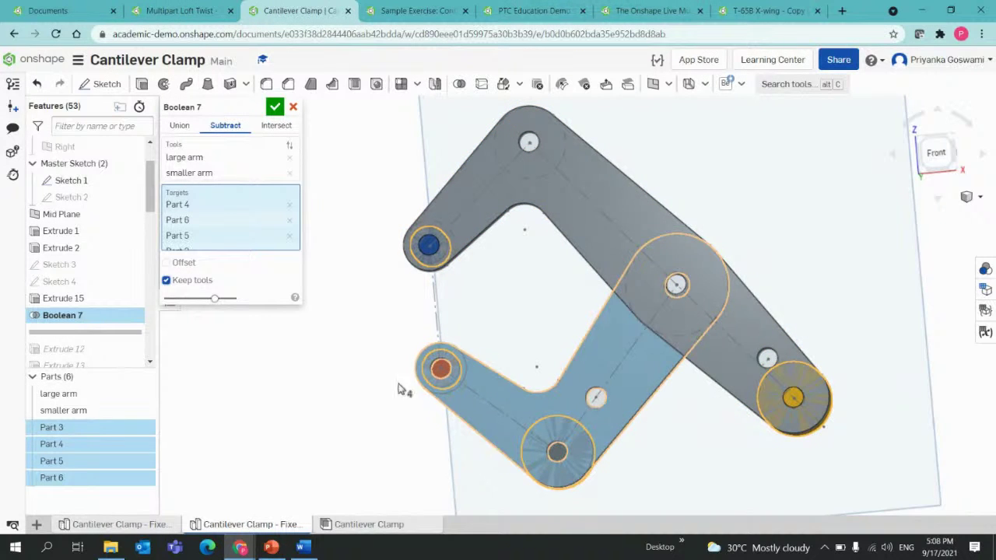
drag(215, 301, 246, 310)
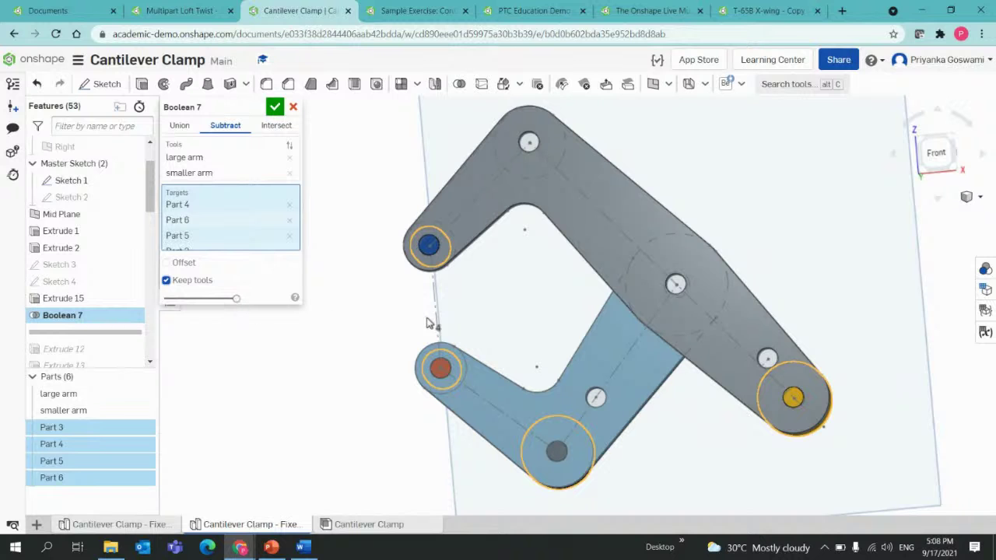
right_drag(438, 301, 521, 308)
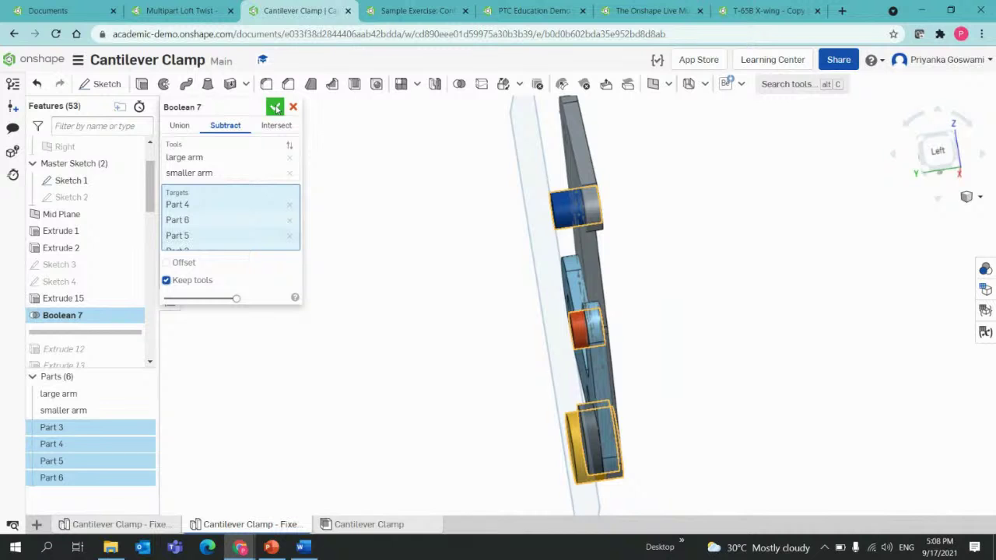
click(276, 107)
Hide the large arm and the smaller arm to expose the four circular parts
mouse_move(407, 242)
right_down()
mouse_move(340, 242)
mouse_move(392, 247)
right_up()
middle_drag(392, 248, 399, 282)
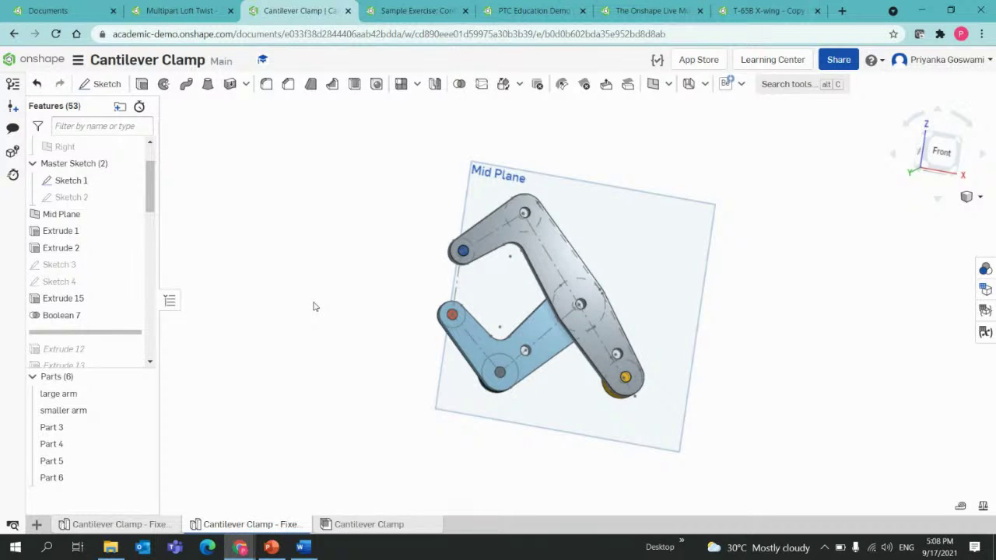
right_drag(316, 300, 312, 327)
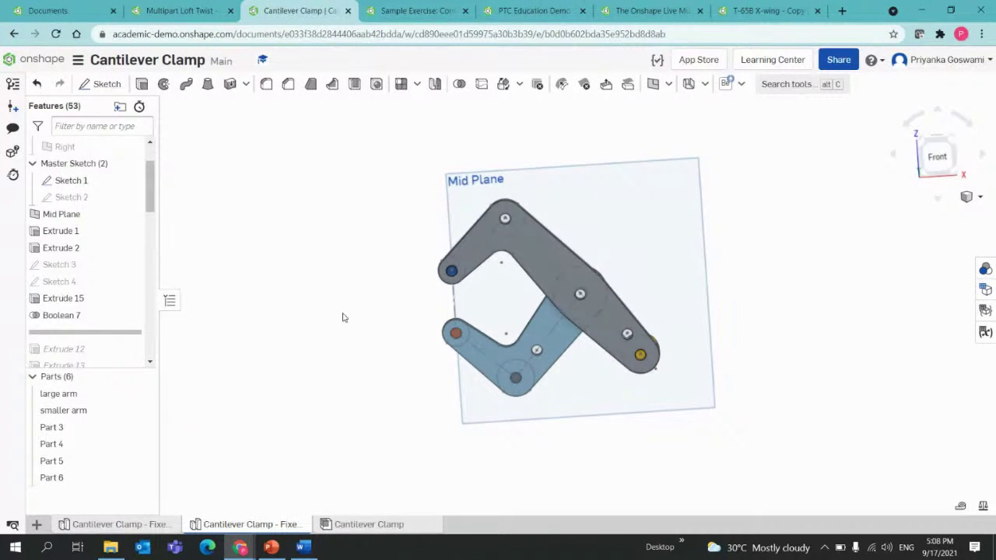
scroll(361, 329, up, 2)
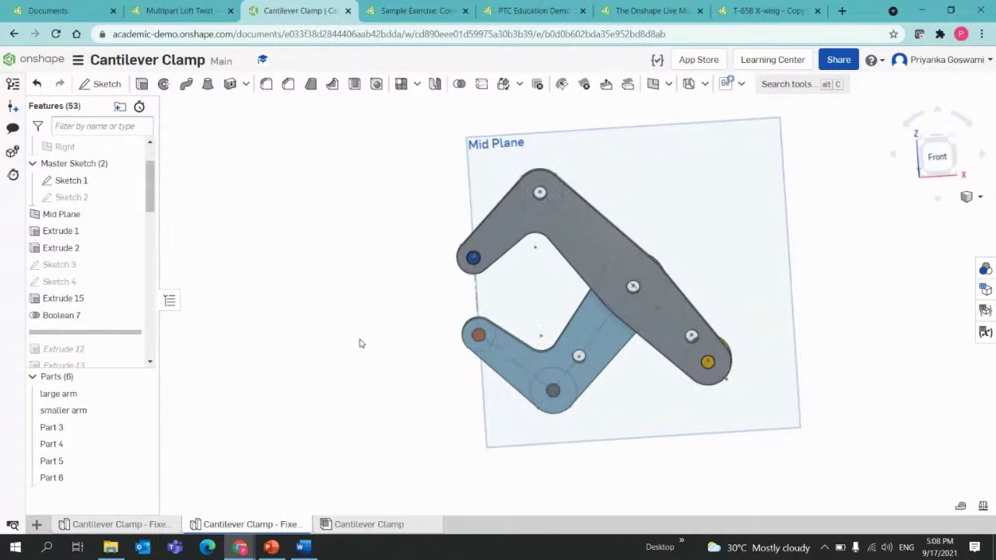
click(142, 394)
click(142, 409)
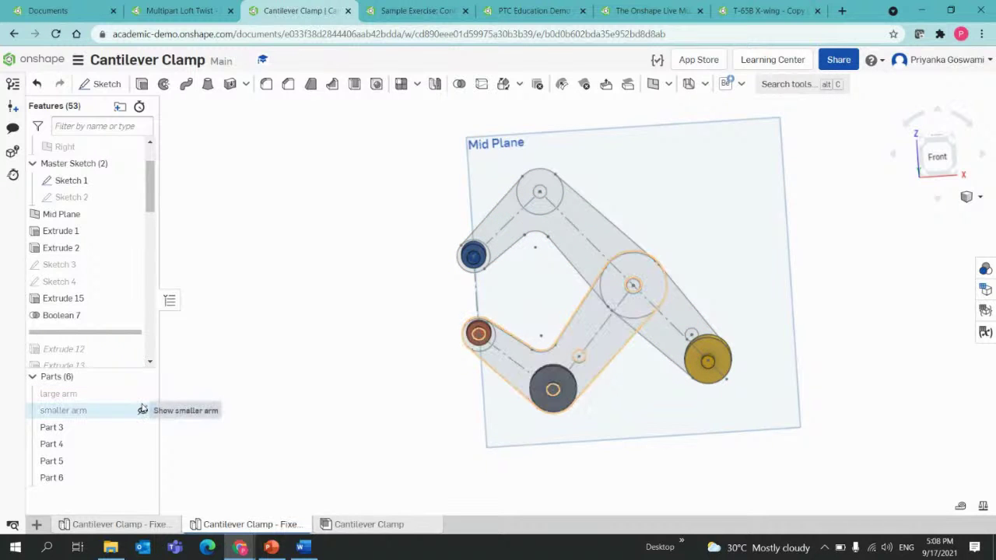
right_drag(372, 347, 403, 344)
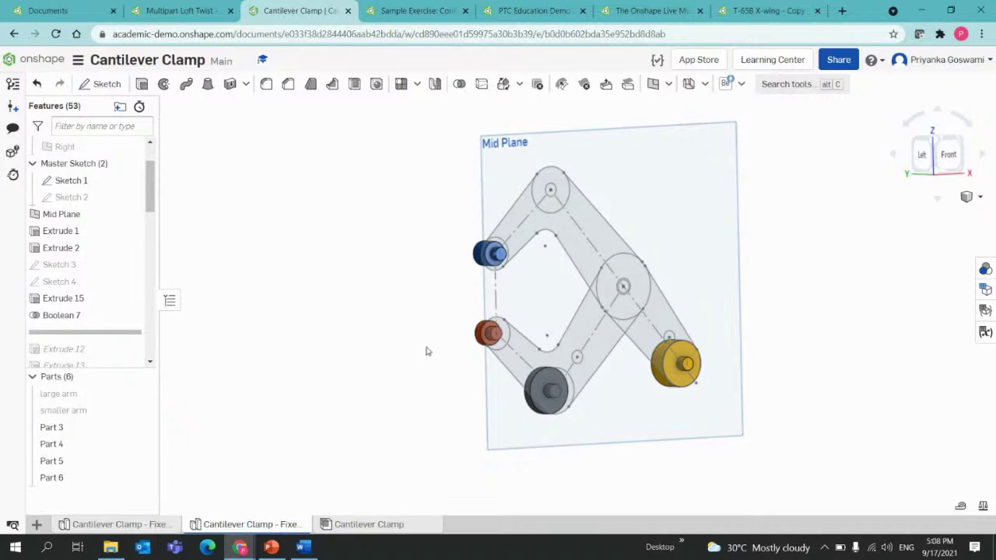
Hide Sketch 1 of the master sketch and select all four circular parts together
click(130, 181)
mouse_move(351, 258)
right_down()
mouse_move(322, 244)
mouse_move(350, 270)
mouse_move(338, 273)
right_up()
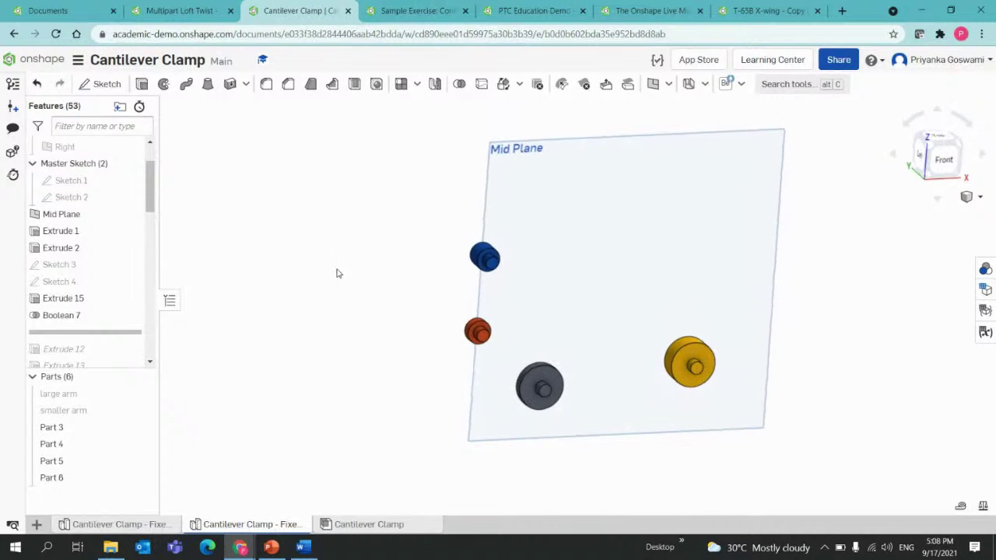
drag(365, 189, 821, 470)
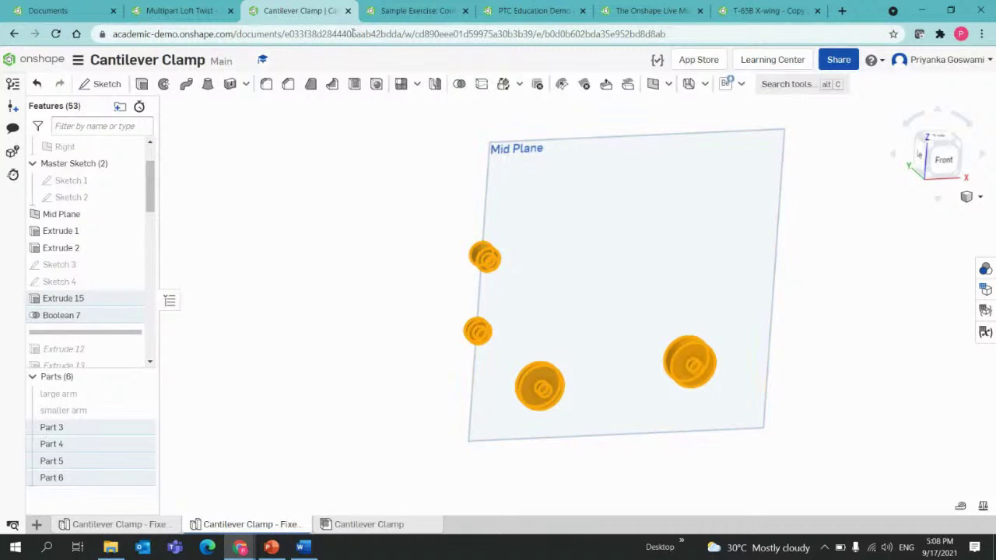
Mirror the four circular parts, Part 3 to Part 6, about the Mid Plane as new parts
click(435, 85)
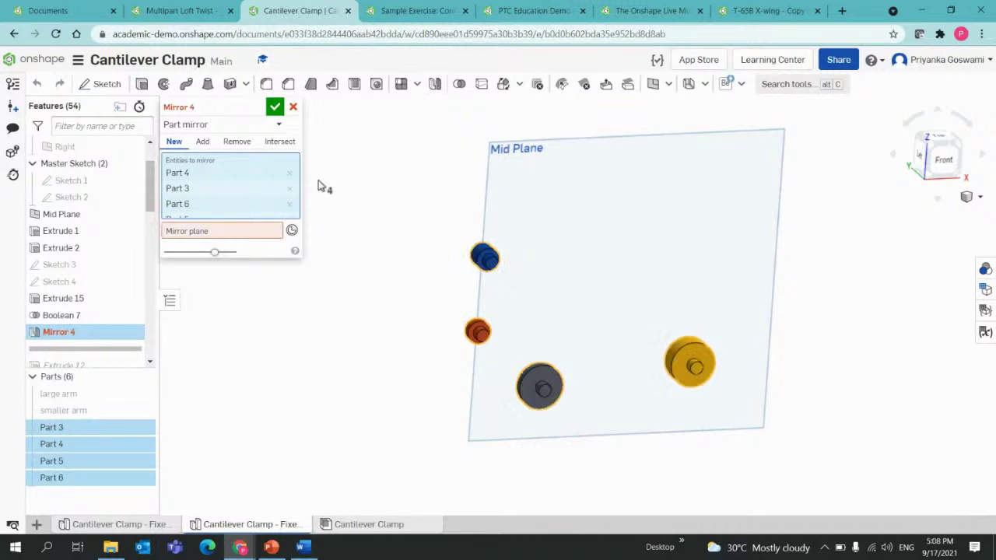
right_drag(400, 296, 406, 273)
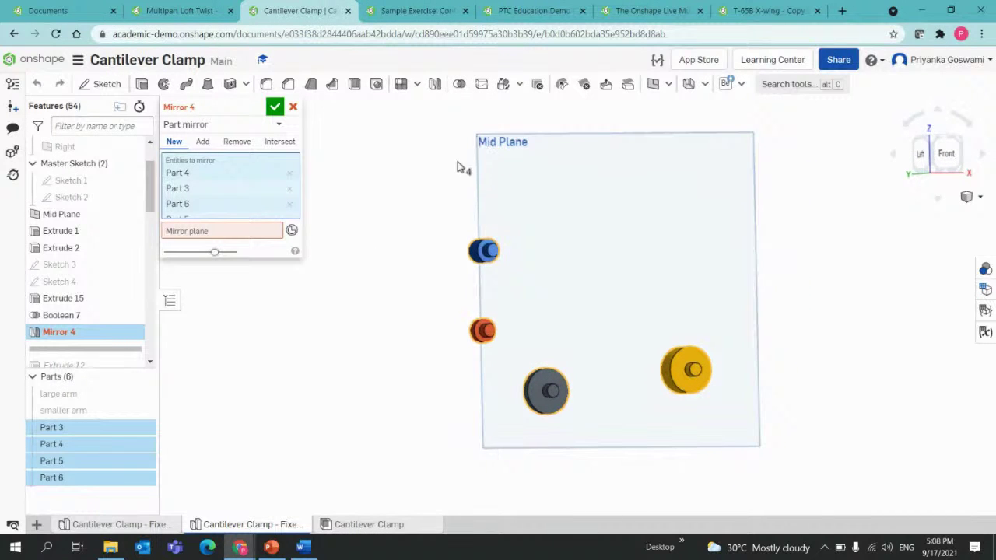
click(252, 228)
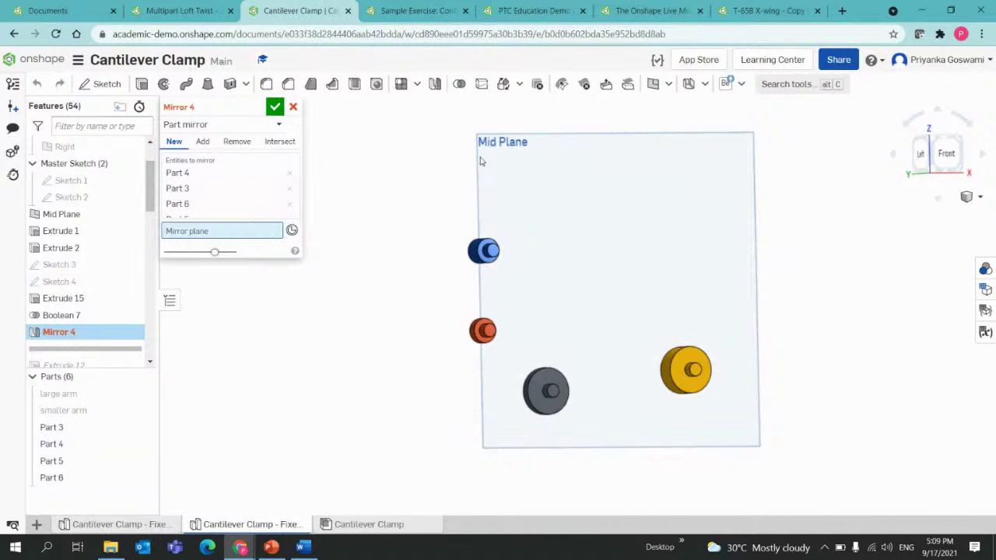
click(484, 158)
right_drag(358, 210, 417, 225)
scroll(547, 310, up, 5)
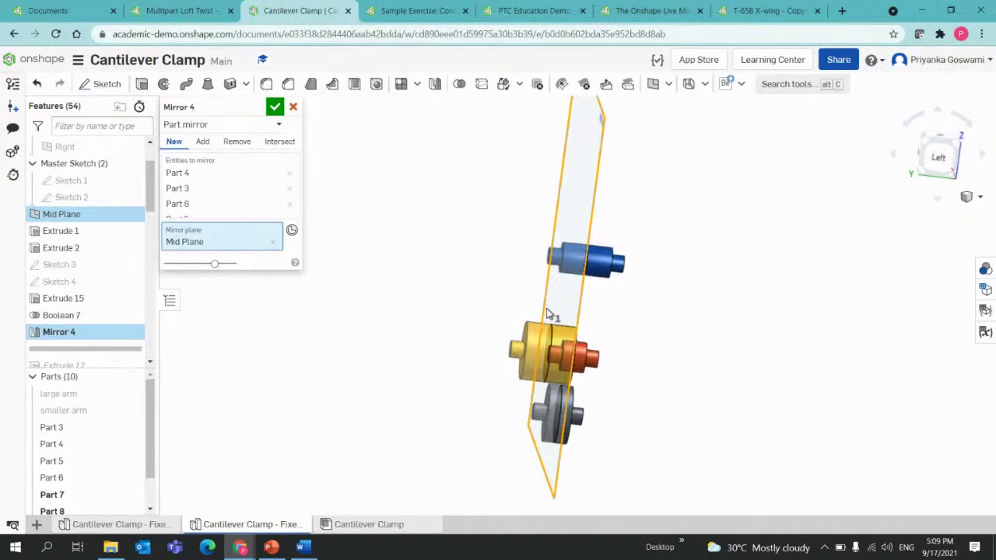
right_drag(547, 309, 537, 294)
scroll(39, 463, down, 1)
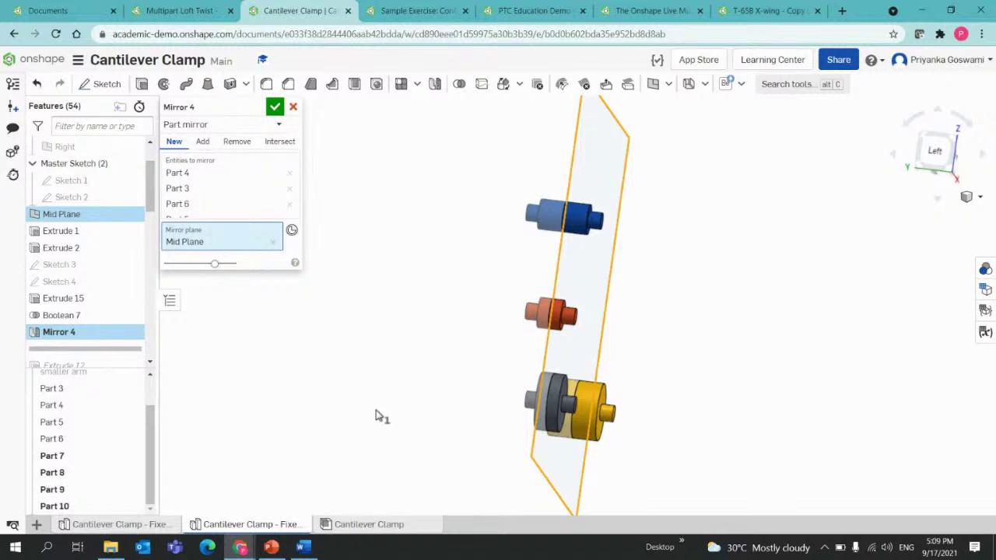
Switch the mirror's result to Add, with Part 6, Part 5, Part 4 and Part 3 as the merge scope
click(204, 142)
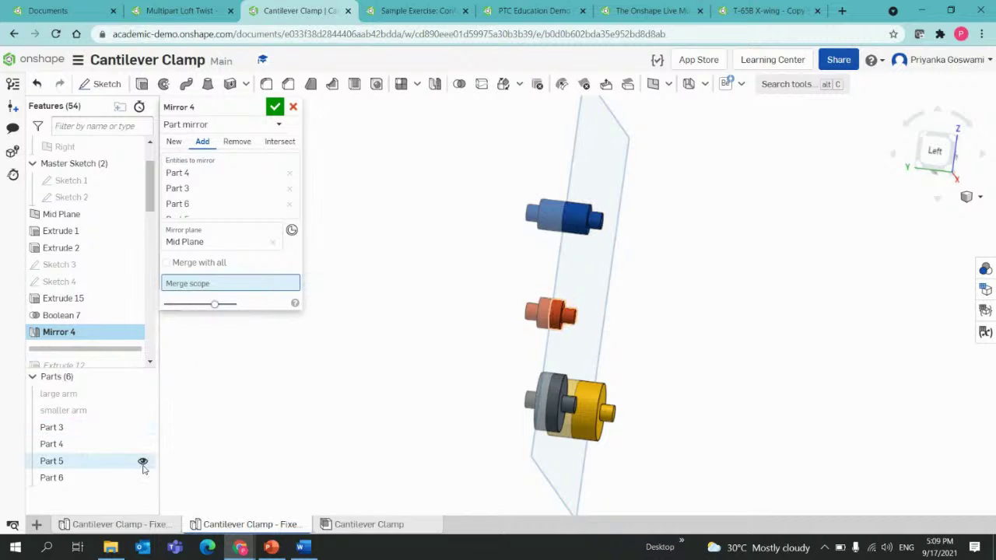
click(74, 478)
click(66, 461)
click(64, 446)
click(64, 430)
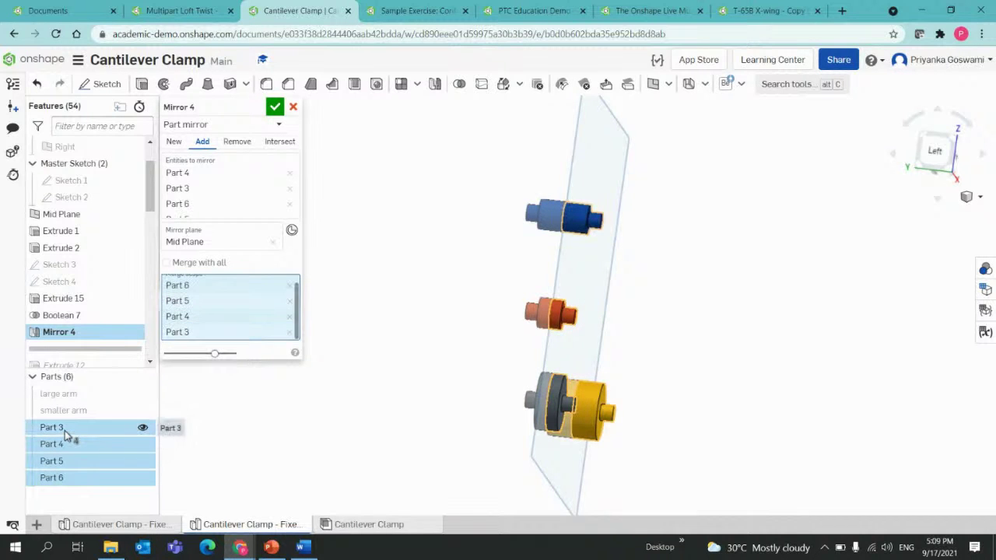
Preview the merged mirror result and accept the mirror, checking the circular parts from the side
right_drag(324, 451, 347, 457)
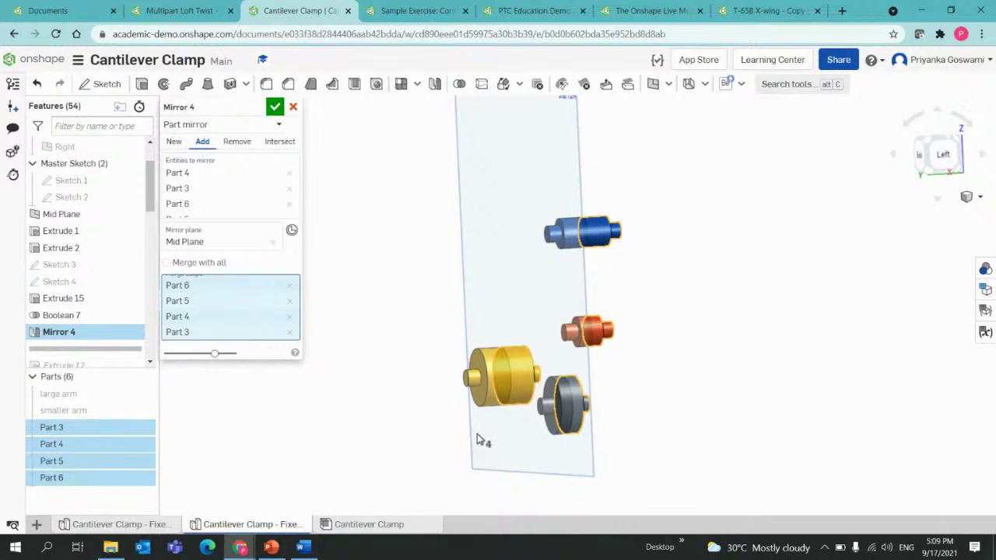
scroll(477, 438, up, 2)
scroll(478, 438, down, 2)
mouse_move(477, 439)
right_down()
mouse_move(518, 438)
mouse_move(490, 439)
right_up()
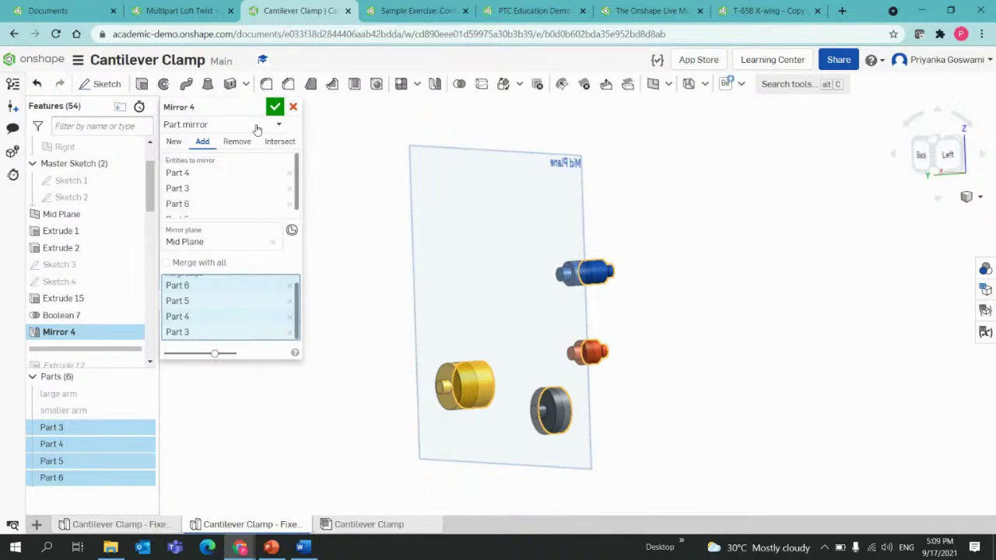
mouse_move(215, 353)
mouse_down()
mouse_move(242, 355)
mouse_move(218, 354)
mouse_up()
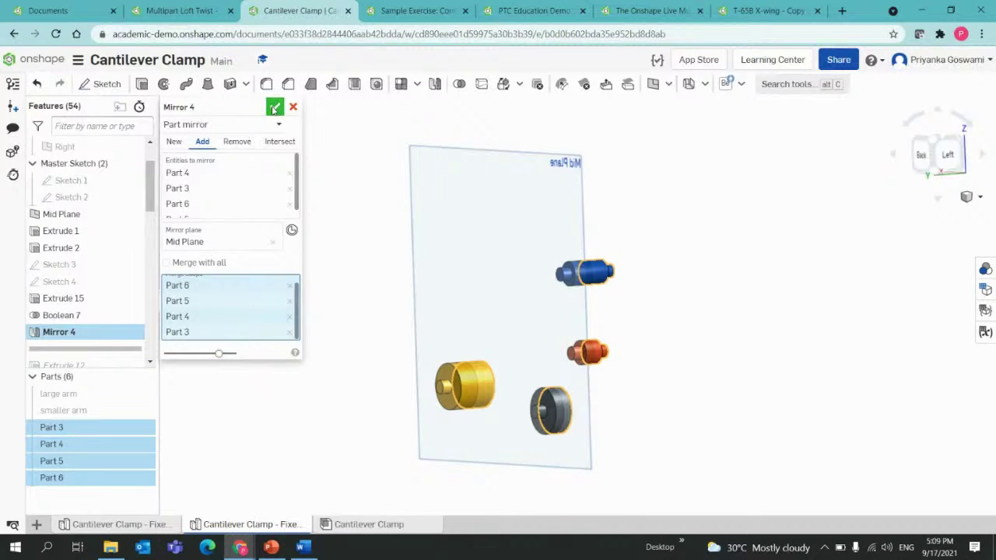
click(274, 108)
key(shift+3)
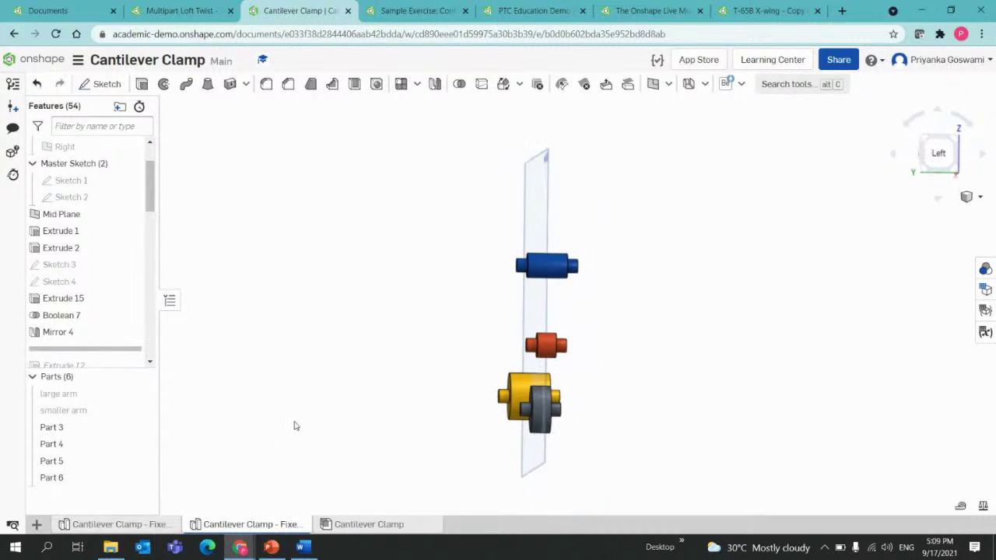
middle_drag(293, 425, 280, 409)
mouse_move(280, 409)
right_down()
mouse_move(289, 402)
mouse_move(284, 411)
right_up()
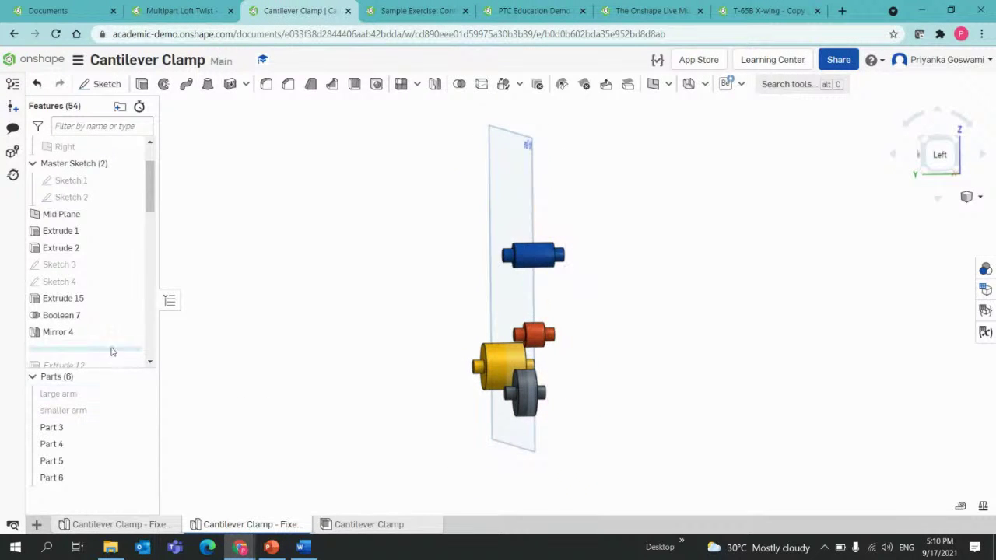
Edit Mirror 4 so that the mirrored halves are new parts, and accept it
double_click(86, 333)
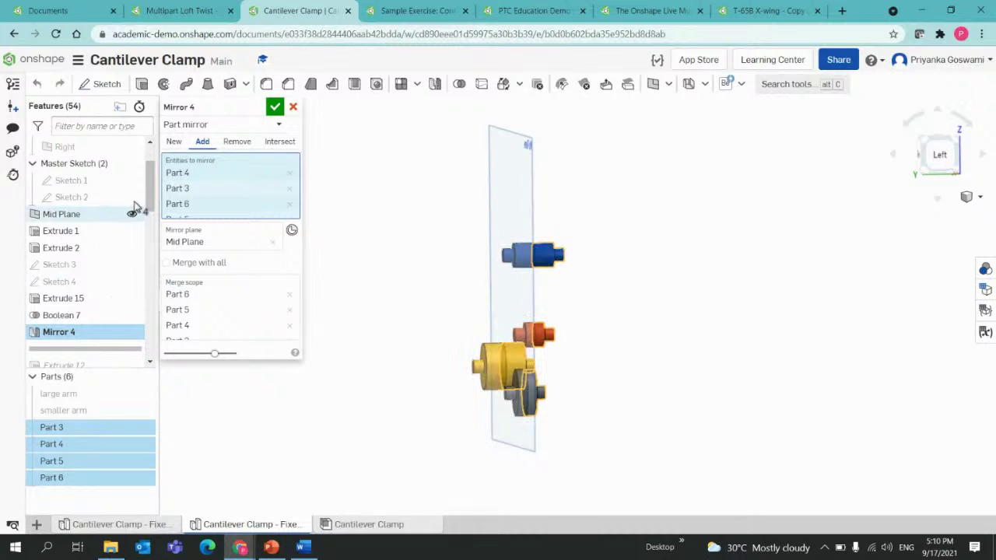
click(177, 143)
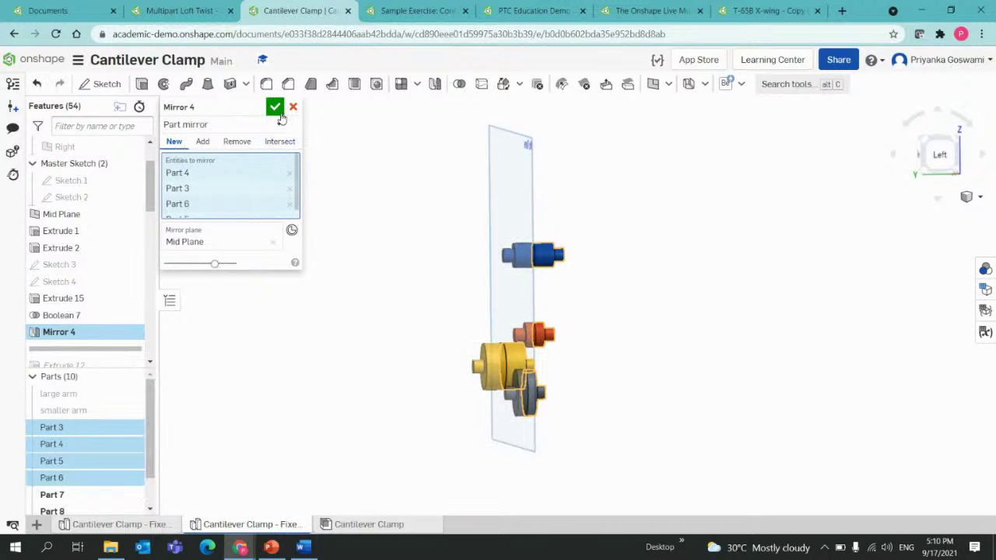
scroll(66, 510, down, 1)
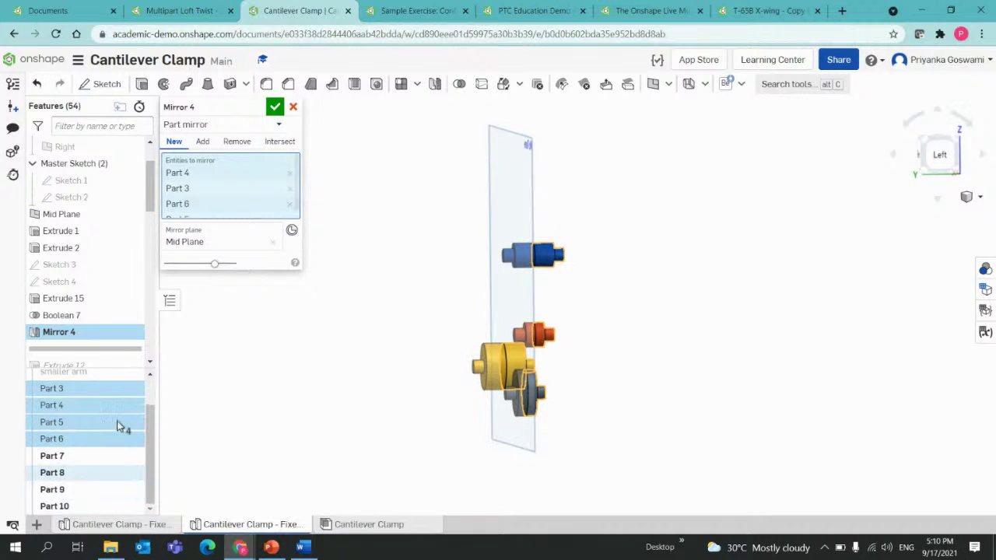
click(274, 108)
mouse_move(417, 325)
right_down()
mouse_move(394, 316)
mouse_move(418, 326)
right_up()
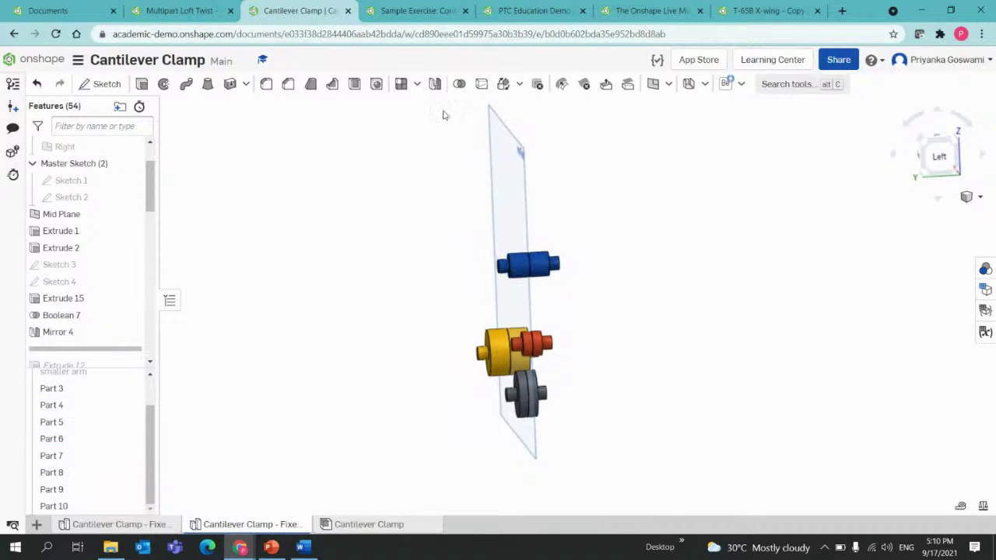
Start a Boolean union with both halves of the blue and red circular parts as tools
click(459, 84)
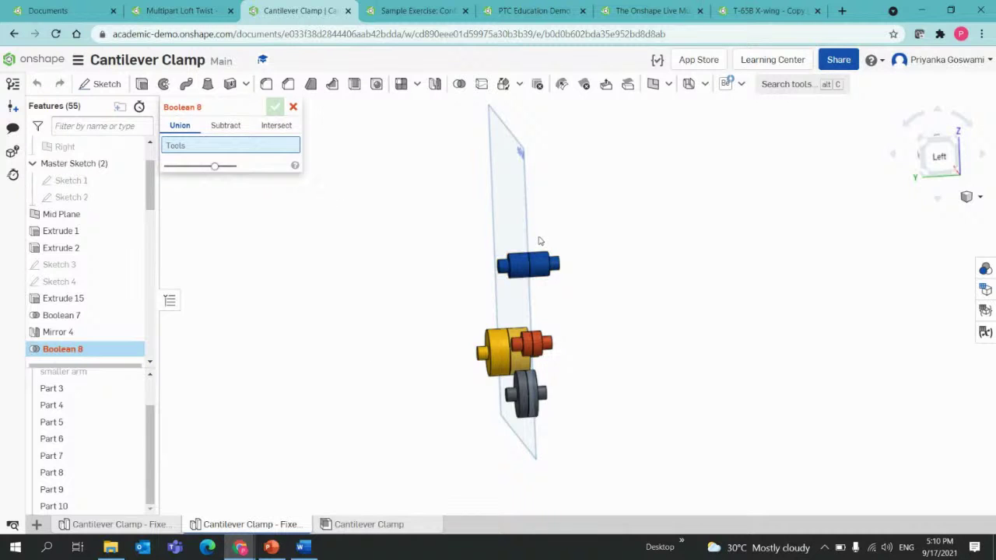
click(526, 269)
click(529, 272)
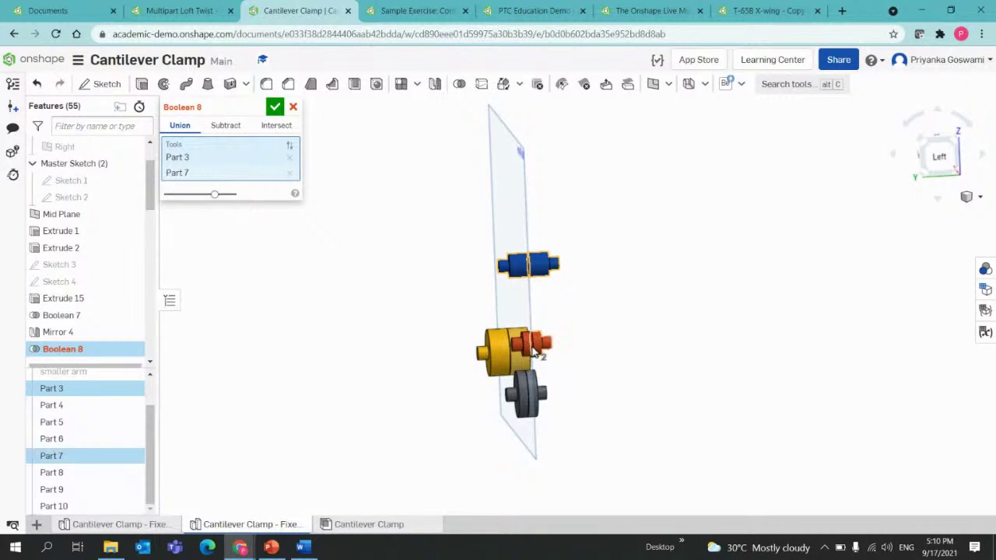
click(534, 347)
click(528, 350)
Include Part 8 of the yellow part and both dark grey halves, Part 10 and Part 6, in the union and accept it
click(501, 358)
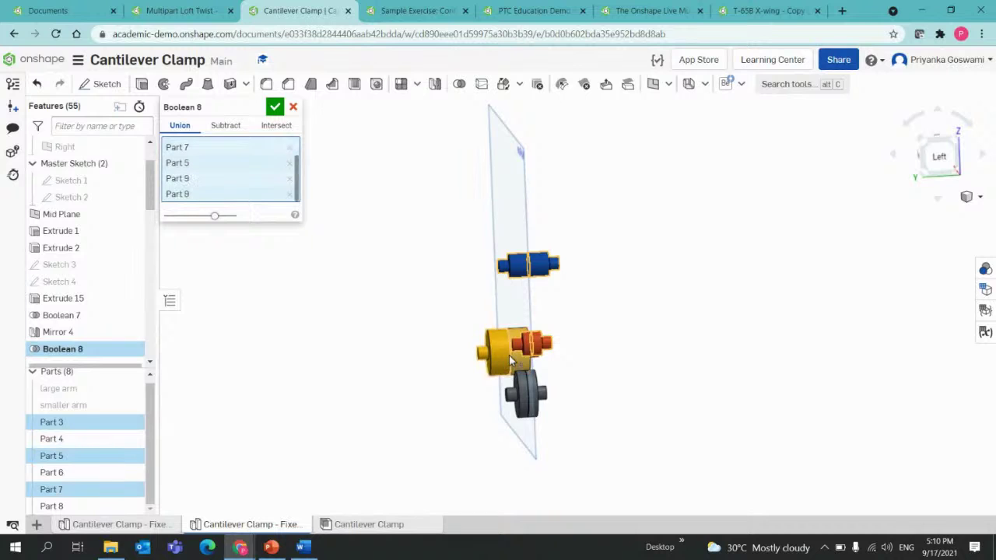
click(524, 353)
click(534, 392)
click(535, 392)
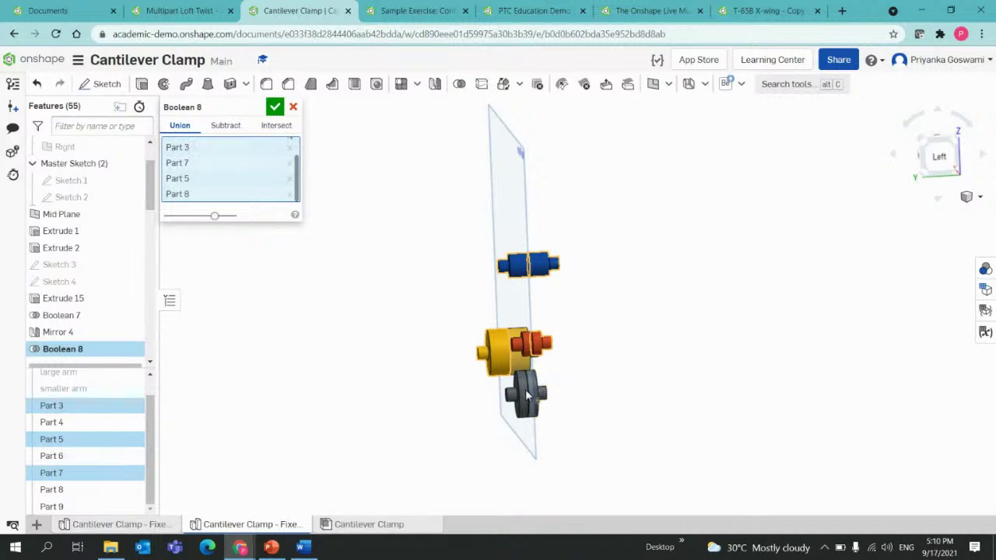
click(537, 396)
click(535, 395)
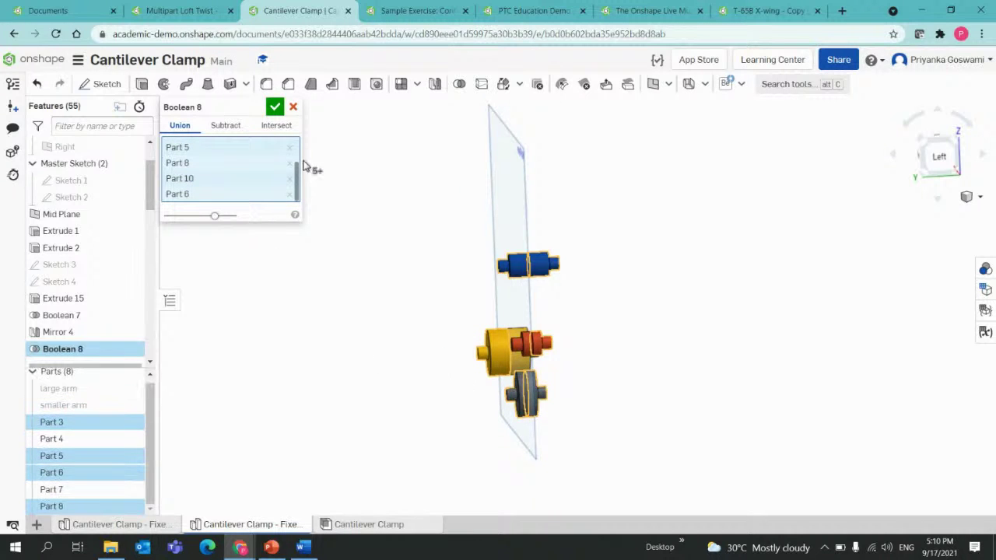
click(275, 107)
right_drag(378, 319, 431, 438)
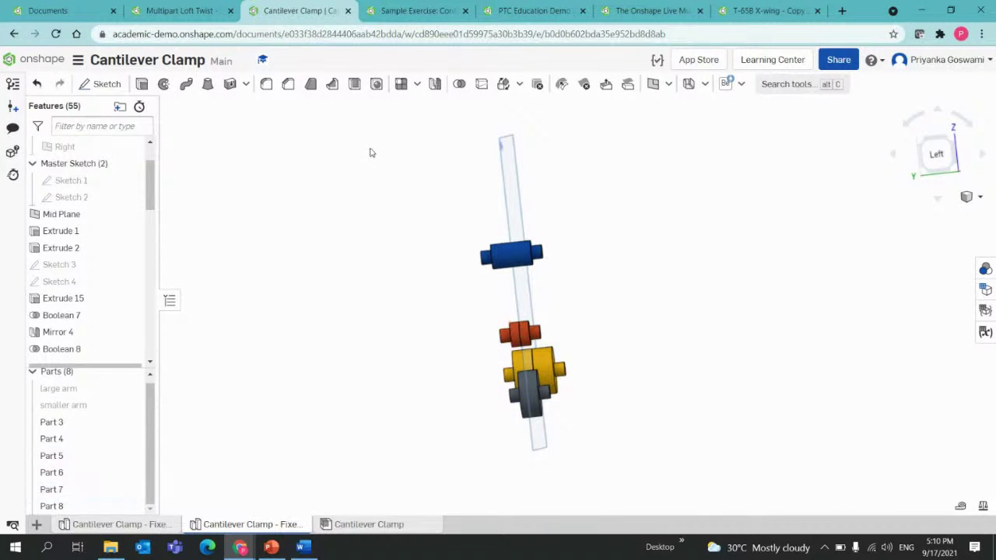
Edit Boolean 8 to add the missing Part 4 and Part 9 to the union, preview the final result and accept it
double_click(60, 348)
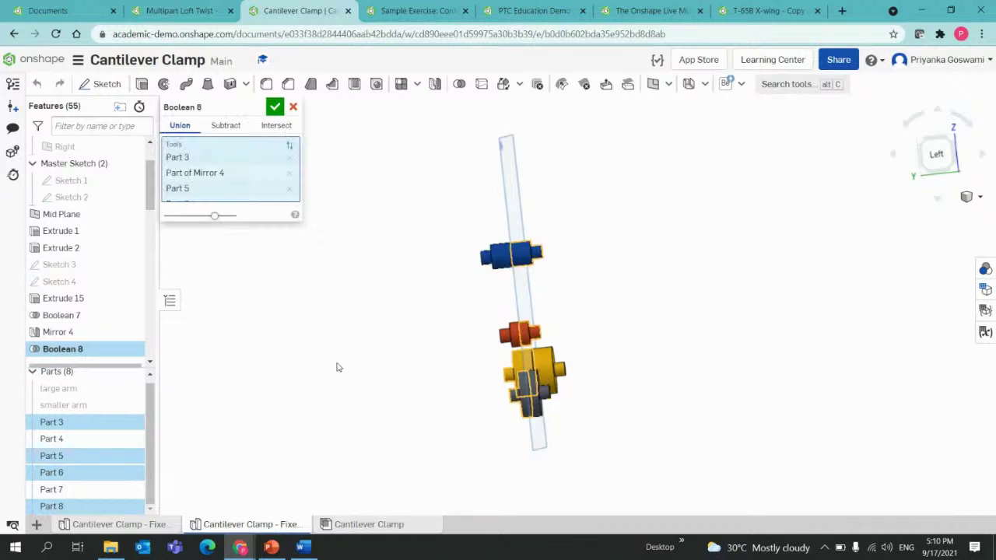
right_drag(330, 373, 340, 382)
click(522, 367)
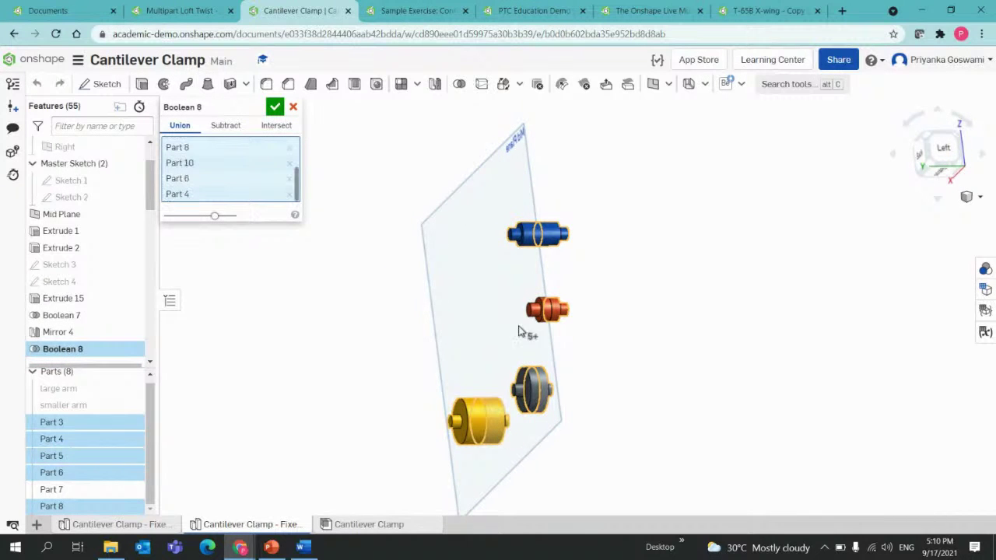
click(542, 313)
key(shift+3)
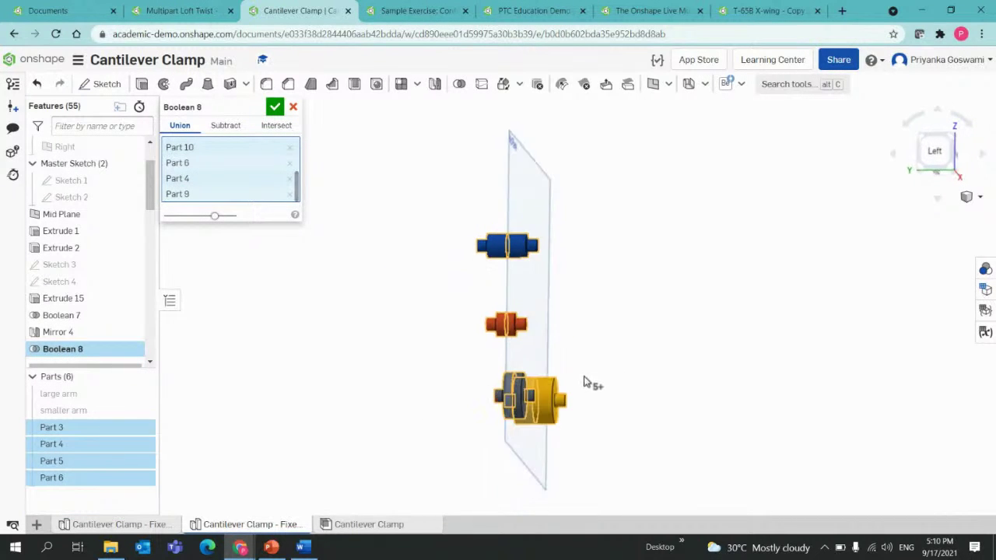
drag(212, 217, 276, 222)
click(274, 108)
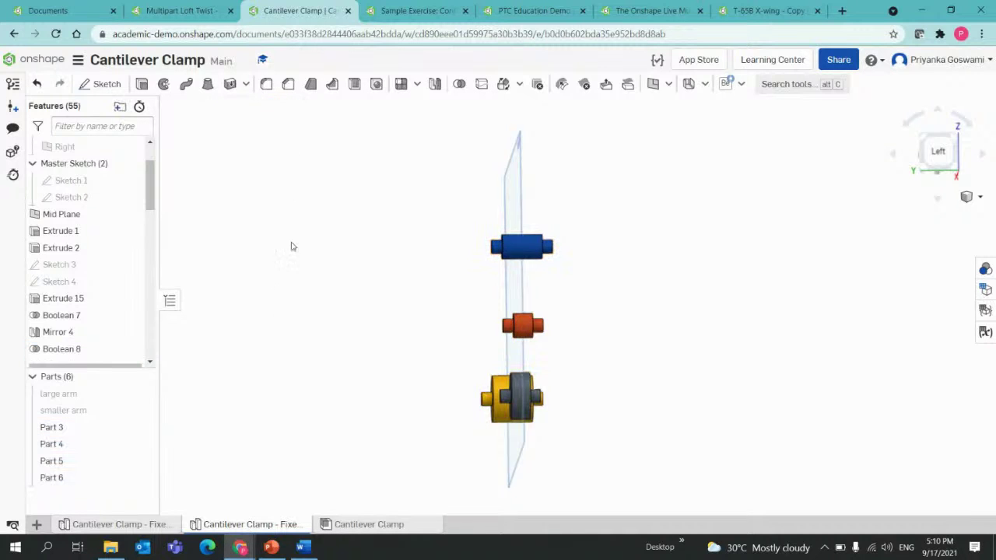
Show the large arm and the smaller arm again, together with the four circular parts
mouse_move(285, 289)
right_down()
mouse_move(305, 289)
mouse_move(286, 292)
mouse_move(299, 298)
right_up()
right_drag(480, 319, 447, 365)
middle_drag(448, 365, 406, 365)
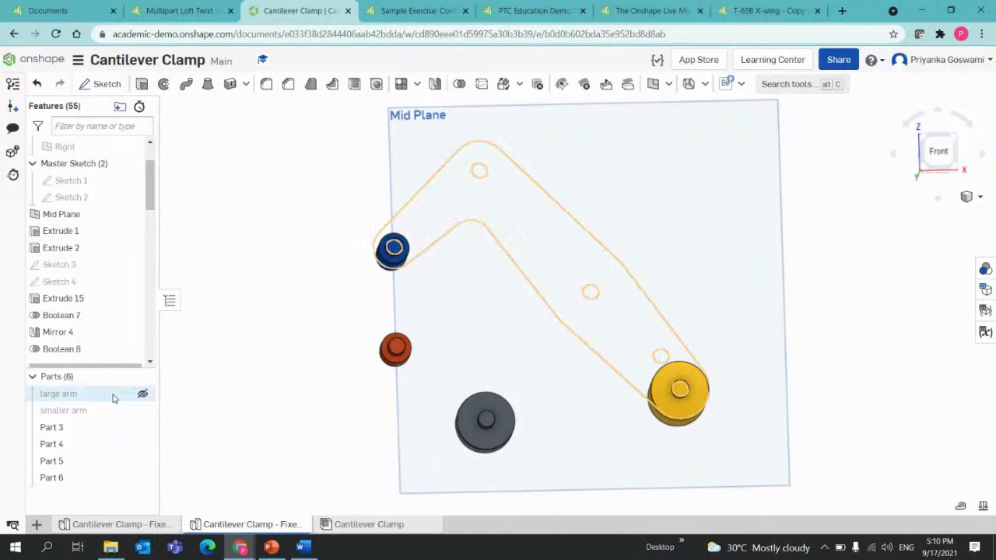
click(142, 393)
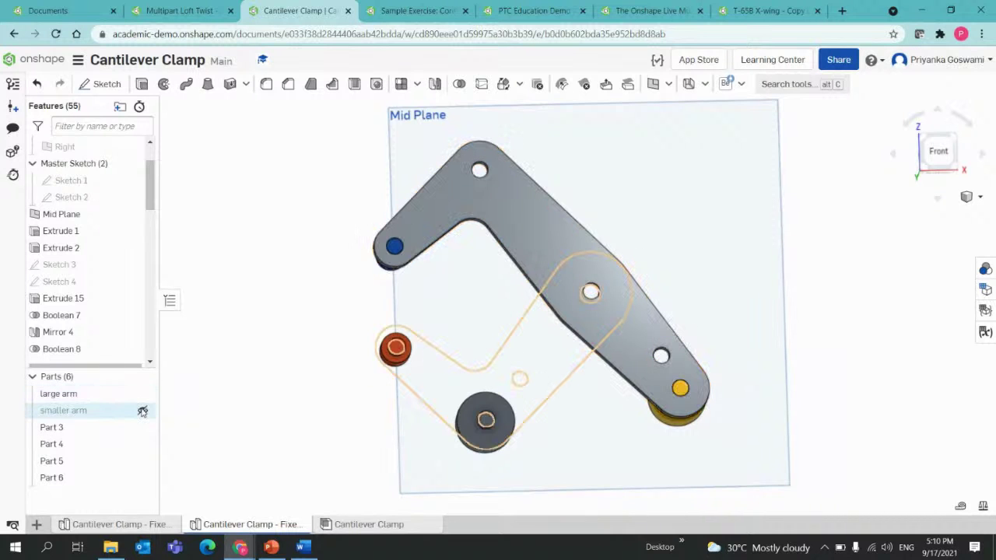
click(142, 410)
right_drag(366, 400, 511, 409)
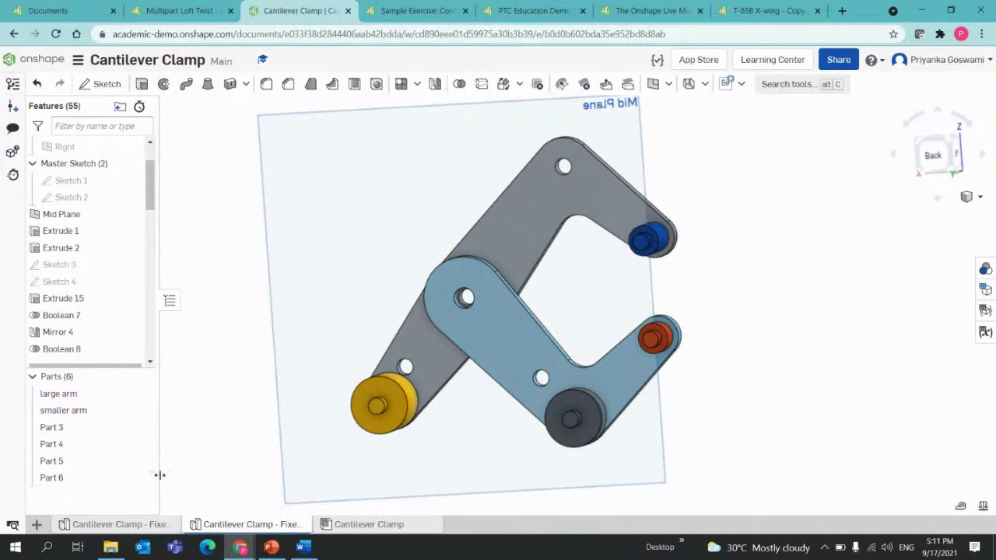
middle_drag(250, 455, 301, 444)
right_drag(301, 444, 147, 430)
right_click(150, 430)
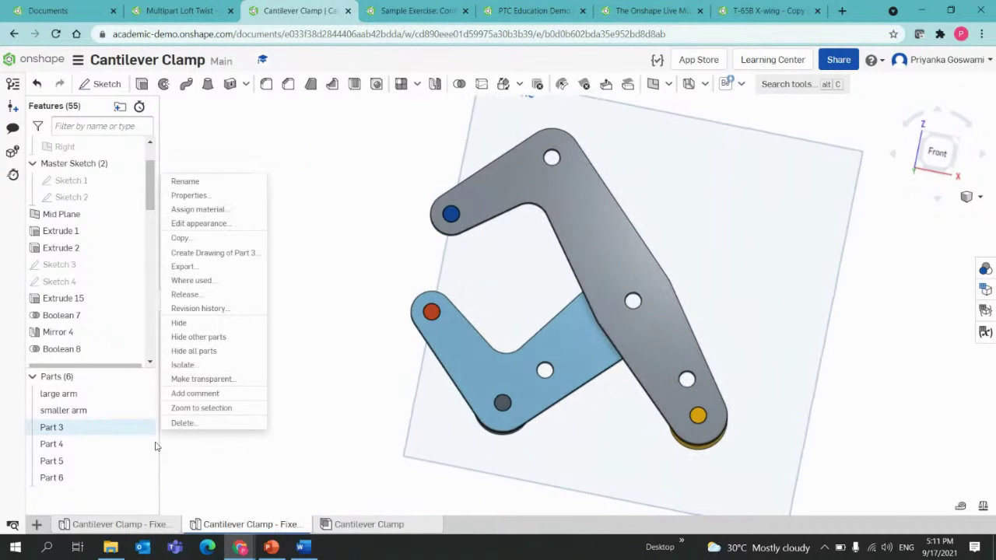
click(352, 369)
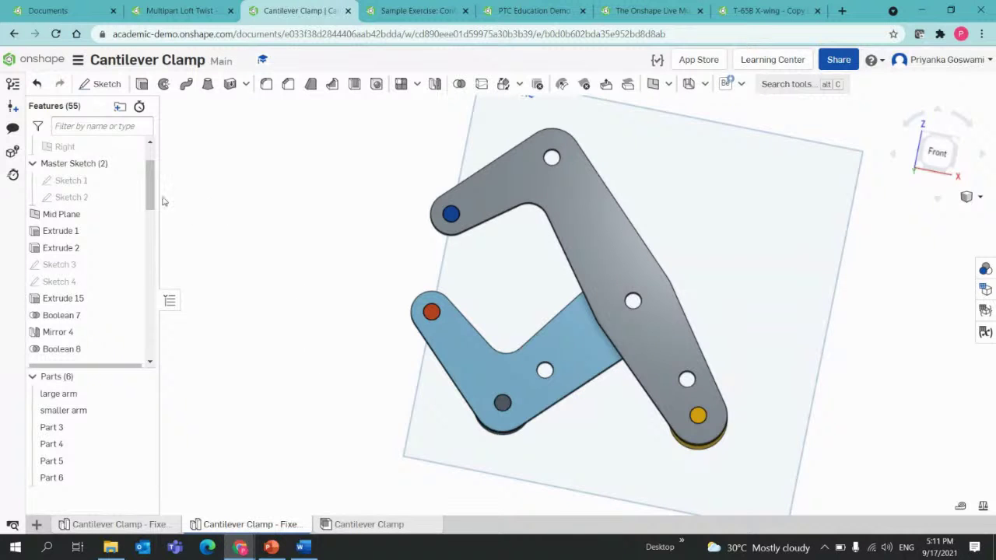
Edit Sketch 1 of the master sketch and set the large arm's distance from its bend circle to the central pivot to 65 mm
mouse_move(473, 222)
right_down()
mouse_move(490, 226)
mouse_move(446, 260)
mouse_move(459, 238)
mouse_move(457, 251)
right_up()
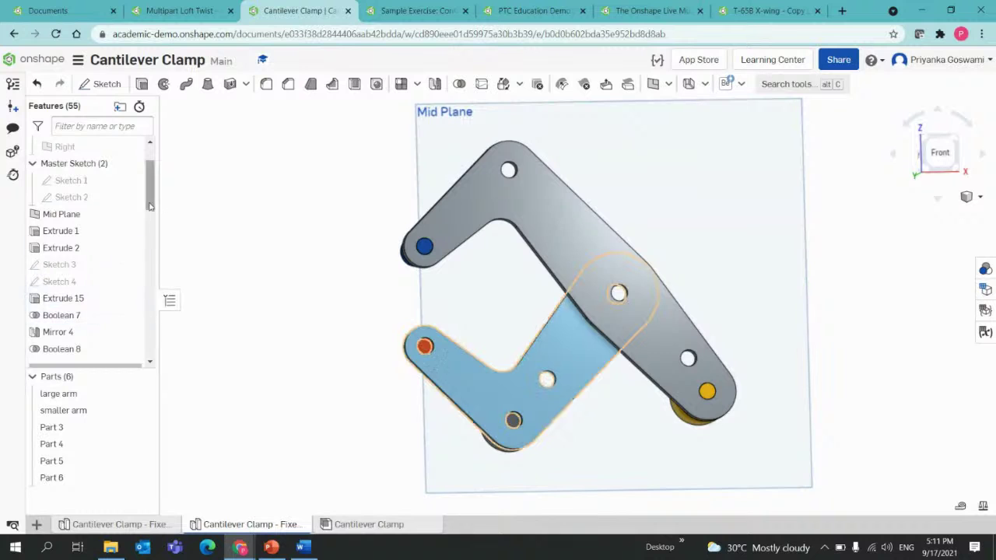
right_click(81, 183)
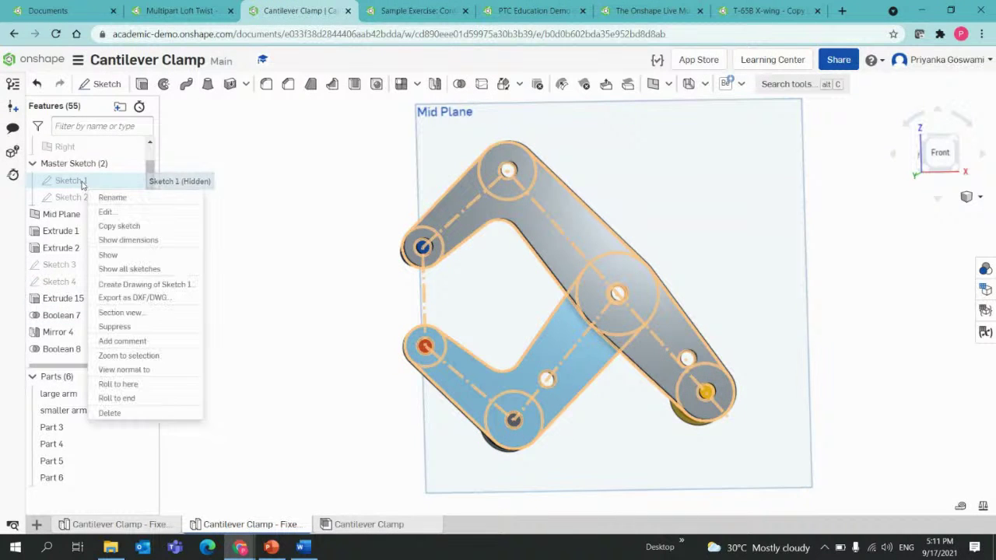
click(105, 213)
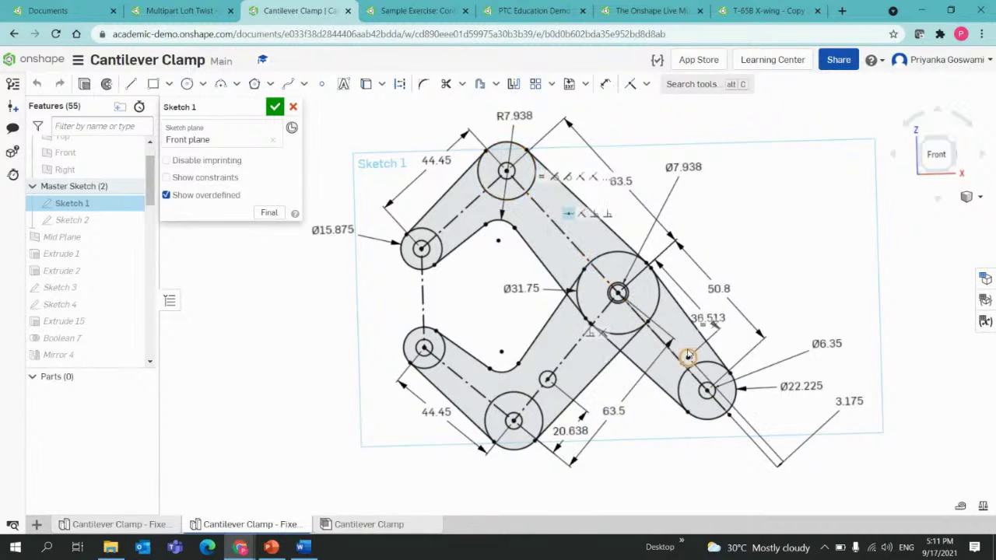
double_click(620, 180)
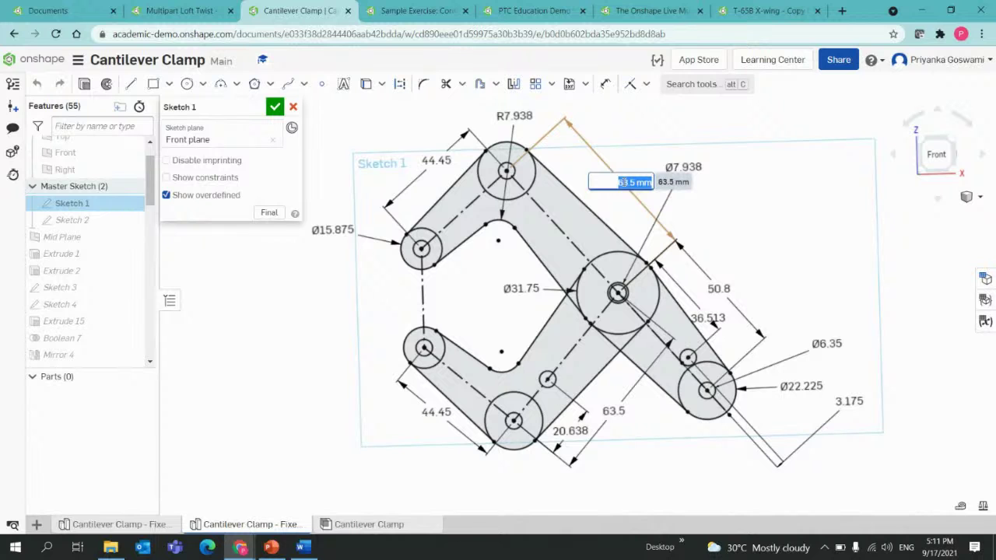
text(65)
key(Return)
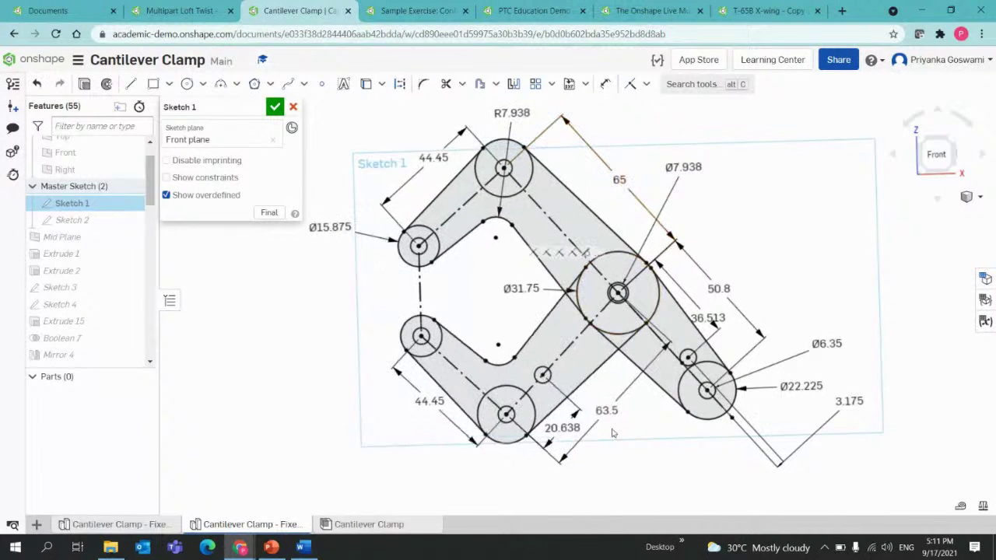
Set the smaller arm's distance from its bend circle to the central pivot to 65 mm and accept Sketch 1
double_click(607, 410)
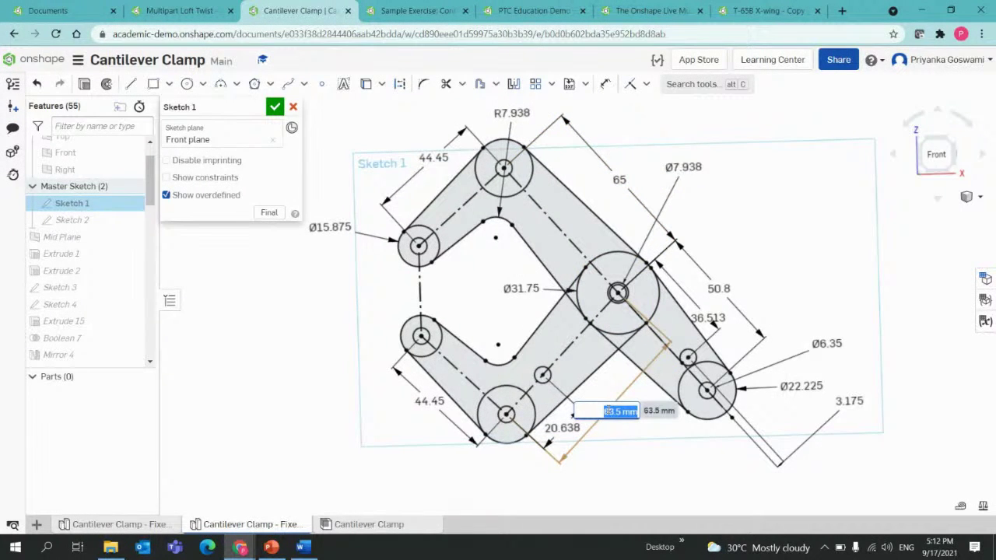
text(65)
key(Return)
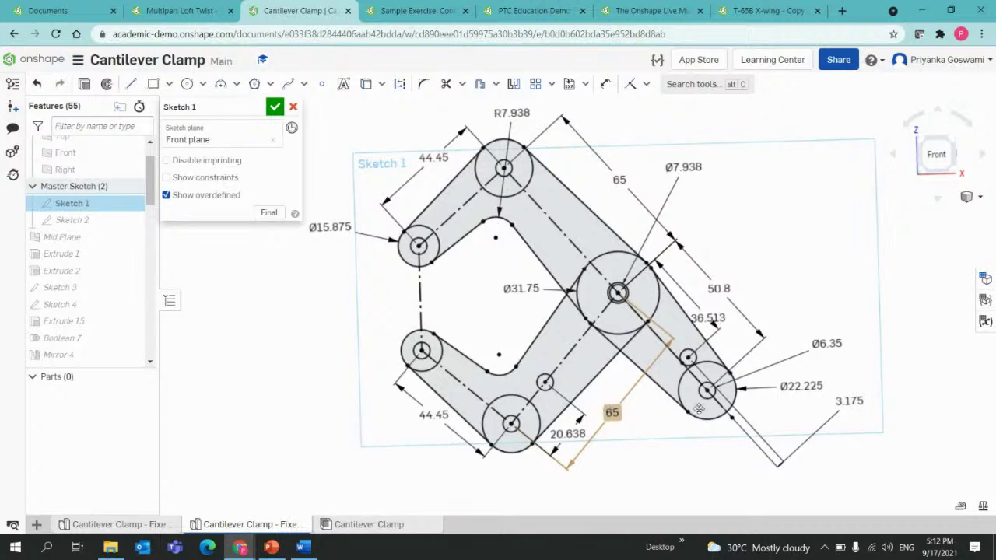
middle_drag(640, 433, 660, 424)
mouse_move(659, 423)
right_down()
mouse_move(644, 413)
mouse_move(649, 427)
mouse_move(634, 439)
right_up()
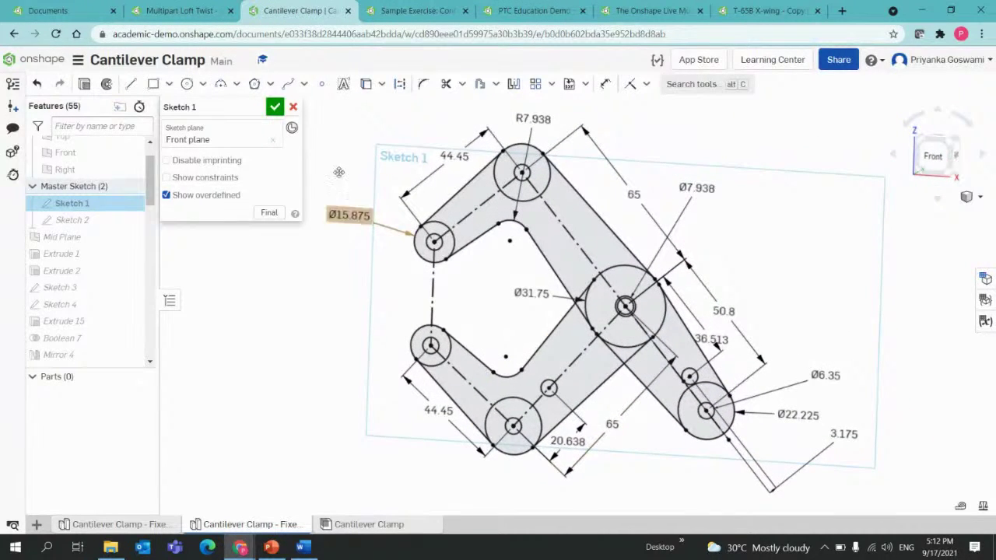
click(274, 107)
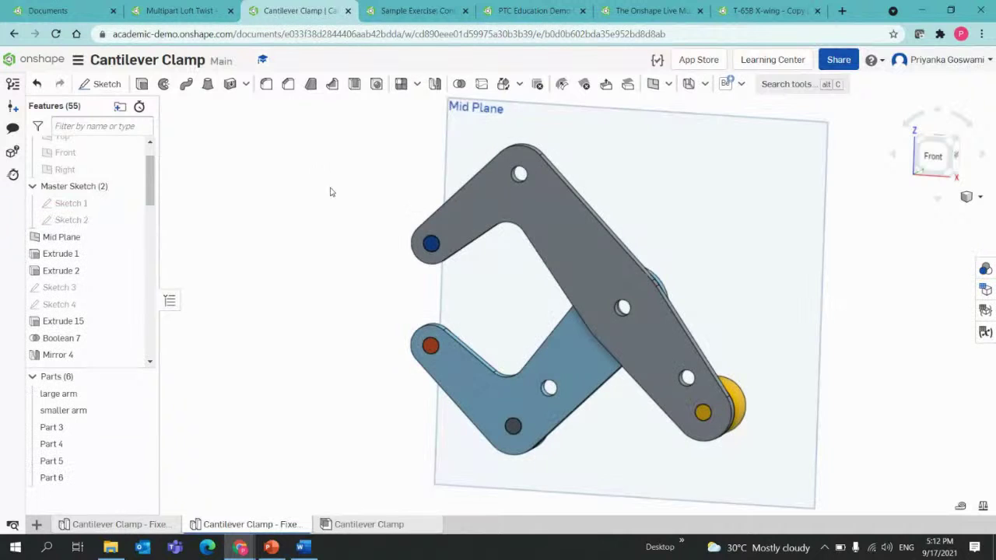
mouse_move(342, 220)
right_down()
mouse_move(360, 213)
mouse_move(358, 185)
mouse_move(356, 214)
right_up()
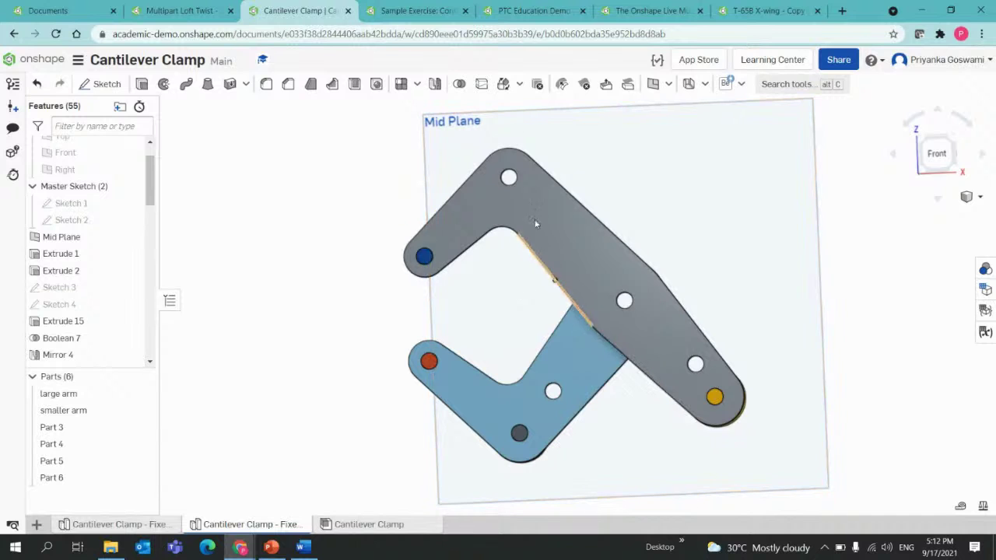
mouse_move(830, 346)
right_down()
mouse_move(822, 332)
mouse_move(818, 350)
mouse_move(828, 351)
right_up()
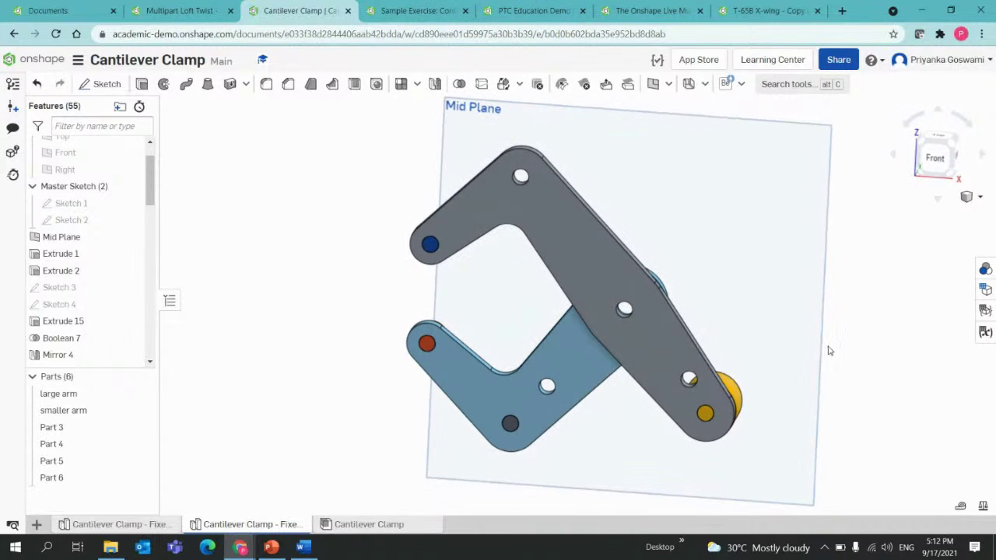
Look through the list of keyboard shortcuts and close it
click(877, 64)
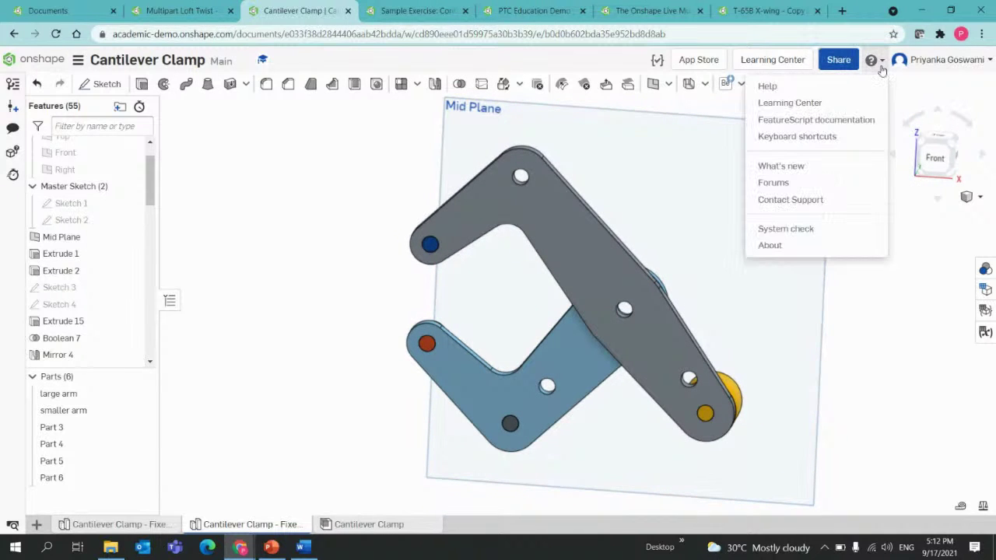
click(822, 140)
scroll(464, 222, down, 4)
scroll(490, 214, up, 4)
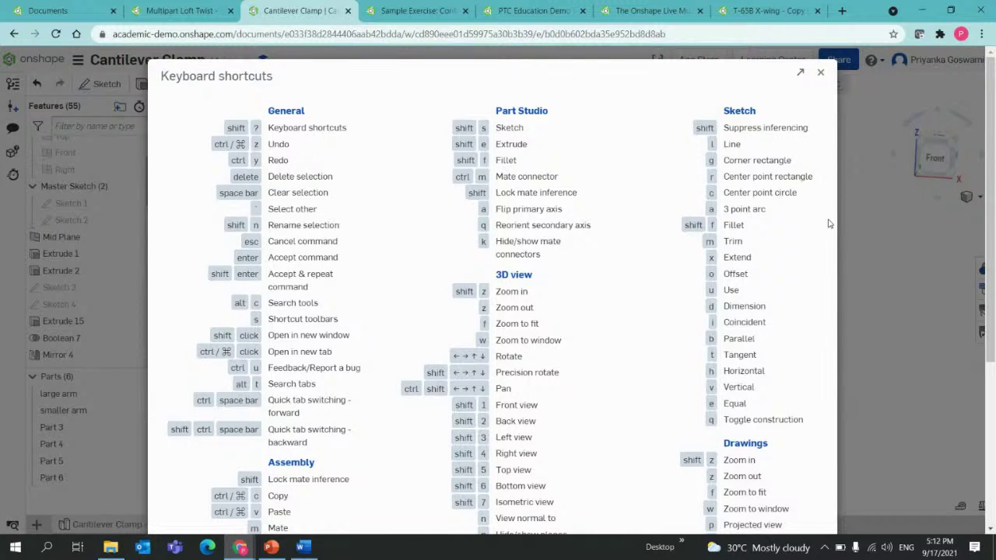
click(820, 77)
right_click(463, 321)
click(459, 322)
middle_drag(379, 322, 334, 342)
mouse_move(335, 342)
right_down()
mouse_move(372, 324)
mouse_move(428, 327)
mouse_move(343, 325)
right_up()
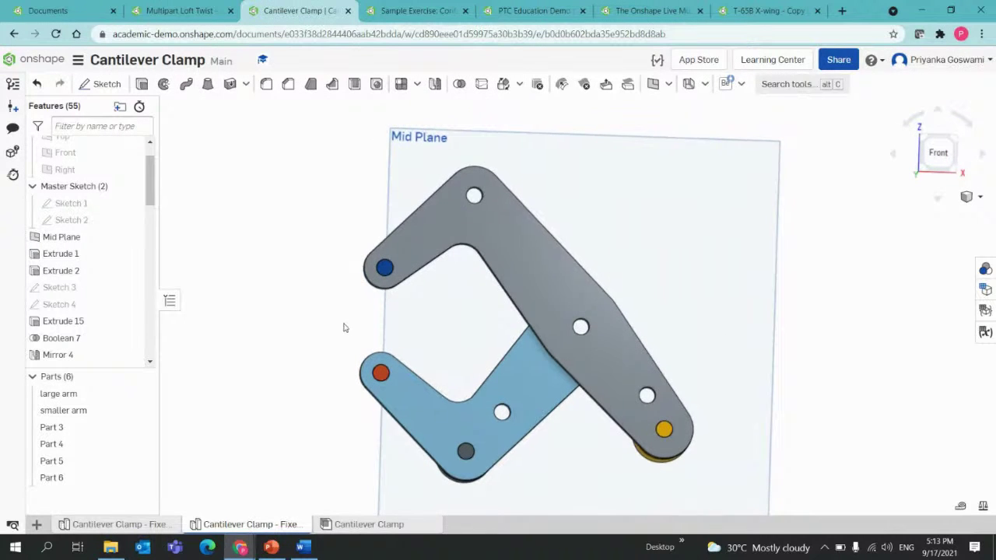
middle_drag(343, 325, 349, 306)
right_drag(348, 310, 340, 319)
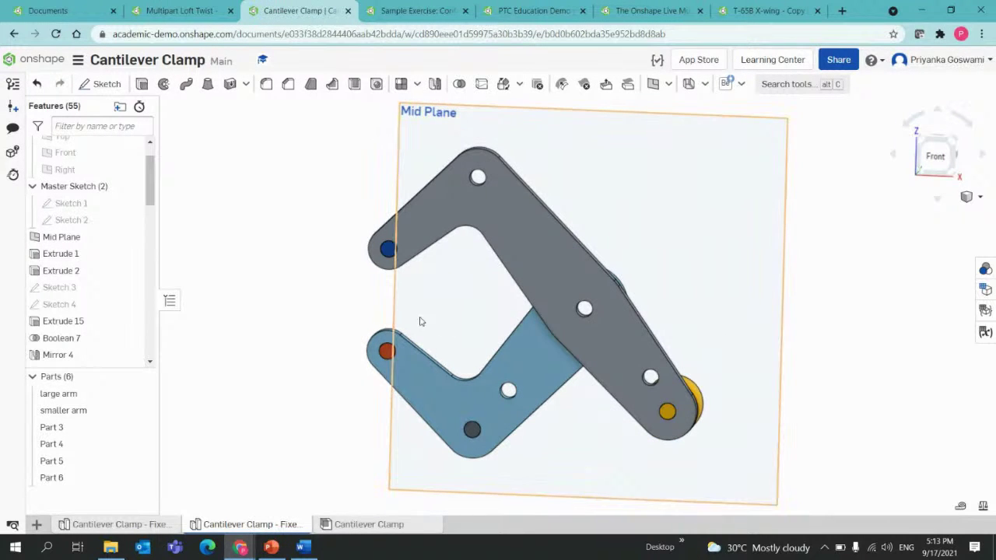
mouse_move(315, 347)
right_down()
mouse_move(280, 350)
mouse_move(330, 342)
right_up()
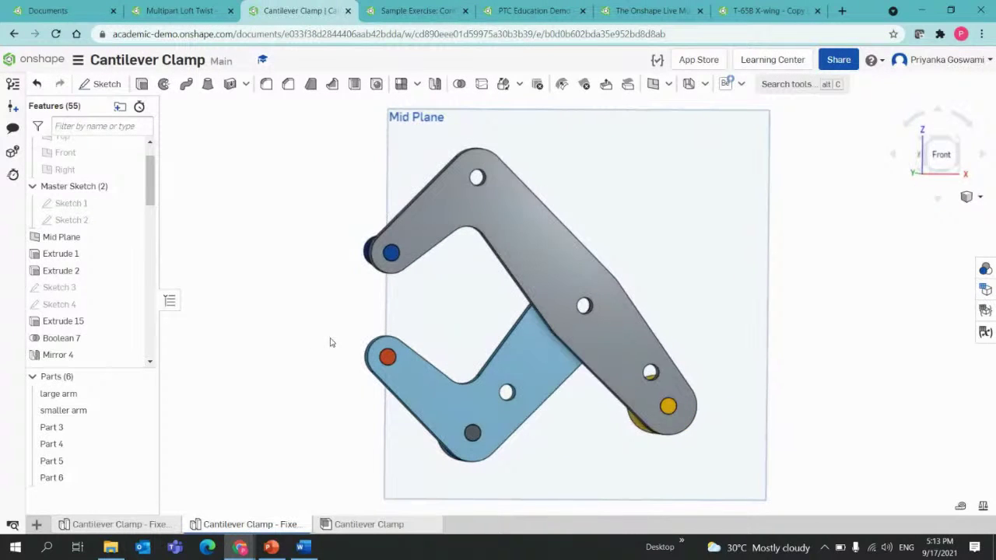
Examine the Cantilever Clamp assembly from several sides, then return to the multi-part Part Studio and view its parts from the back
click(354, 524)
right_drag(248, 410, 446, 454)
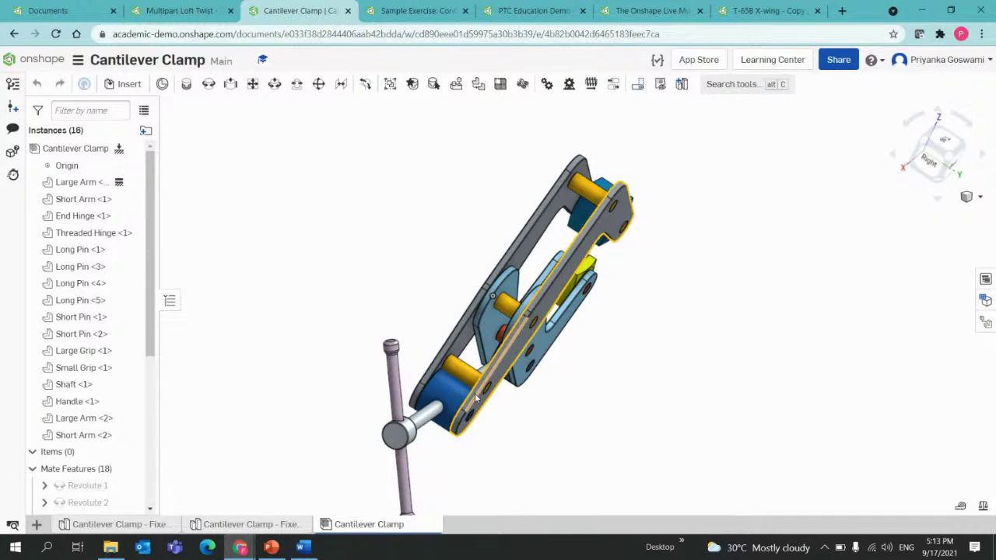
right_drag(647, 242, 587, 251)
right_drag(517, 371, 506, 300)
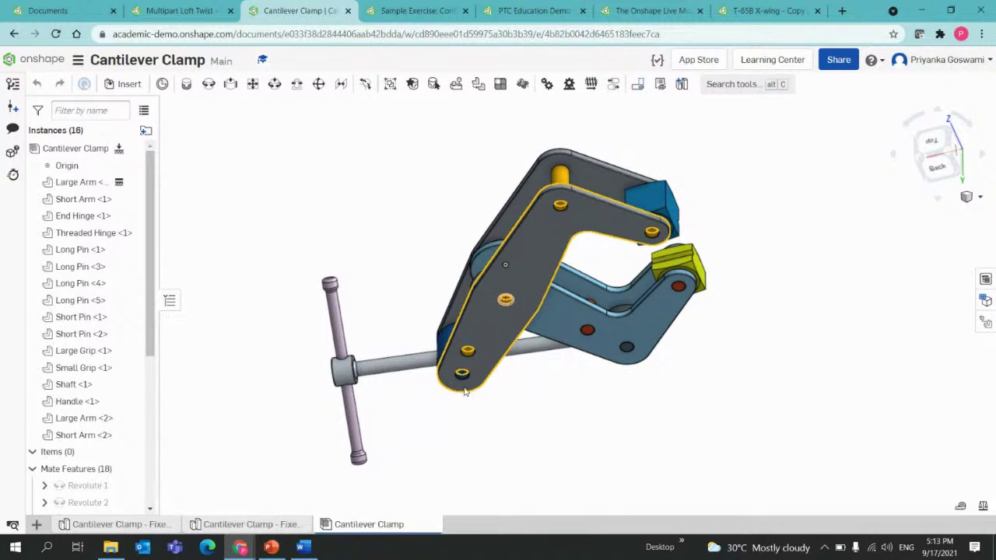
right_drag(519, 444, 526, 425)
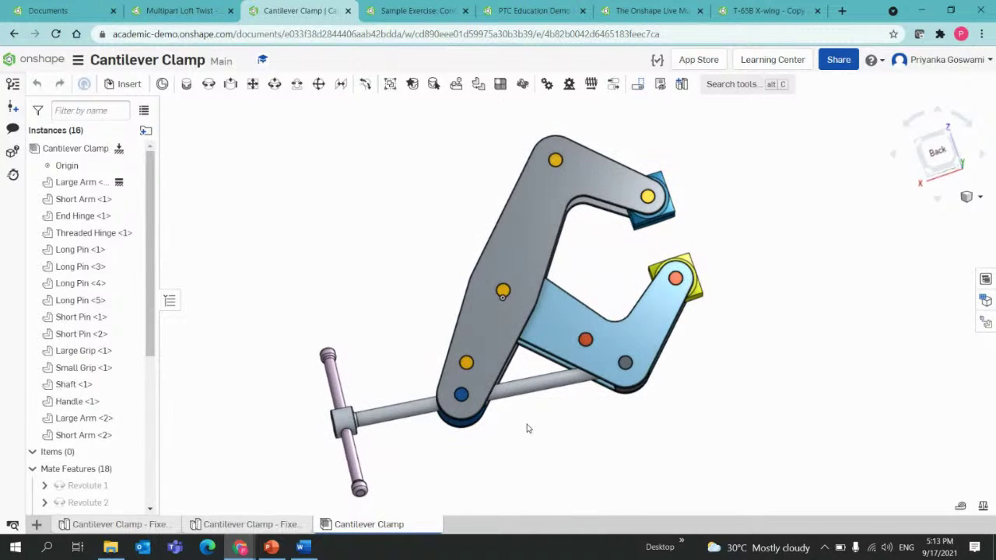
click(249, 525)
right_drag(288, 360, 424, 366)
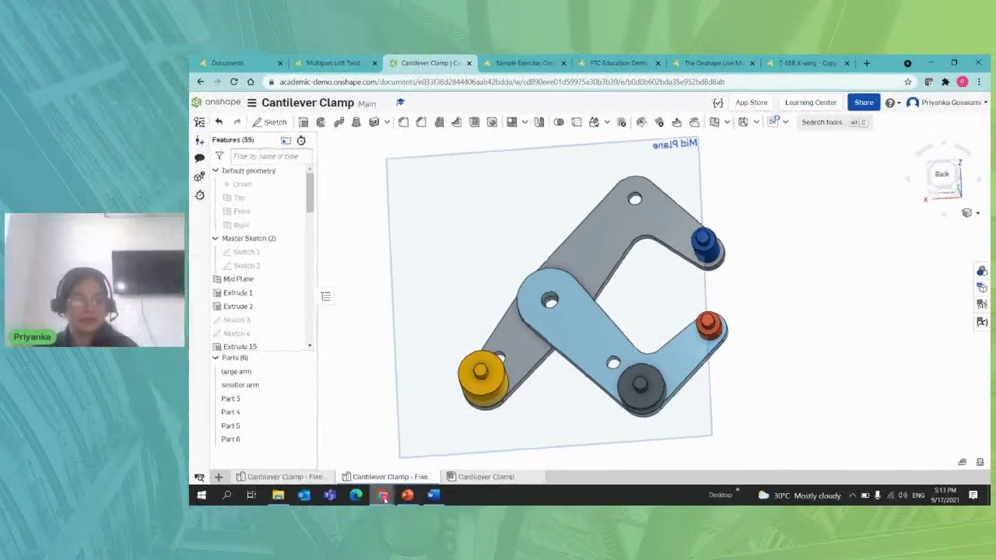
mouse_move(382, 498)
click(501, 459)
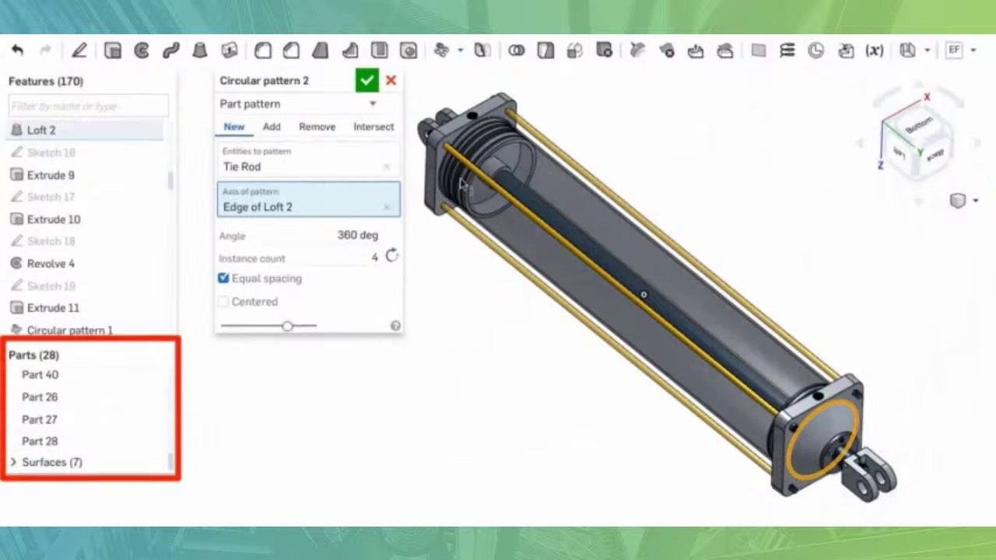
click(393, 81)
middle_drag(472, 391, 389, 382)
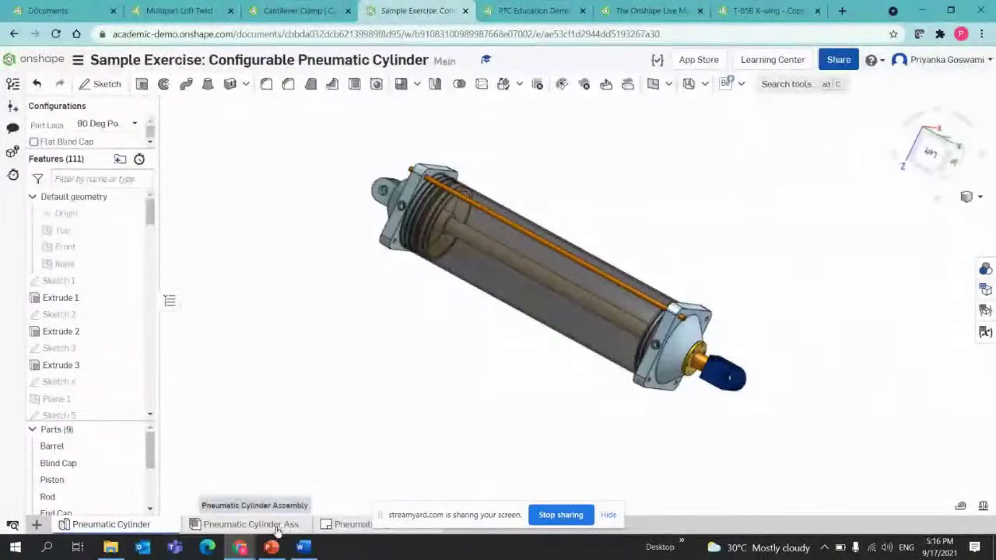
Examine the Pneumatic Cylinder Assembly, then compare it with the parts modelled in the Pneumatic Cylinder Part Studio
click(249, 523)
right_drag(360, 336, 258, 369)
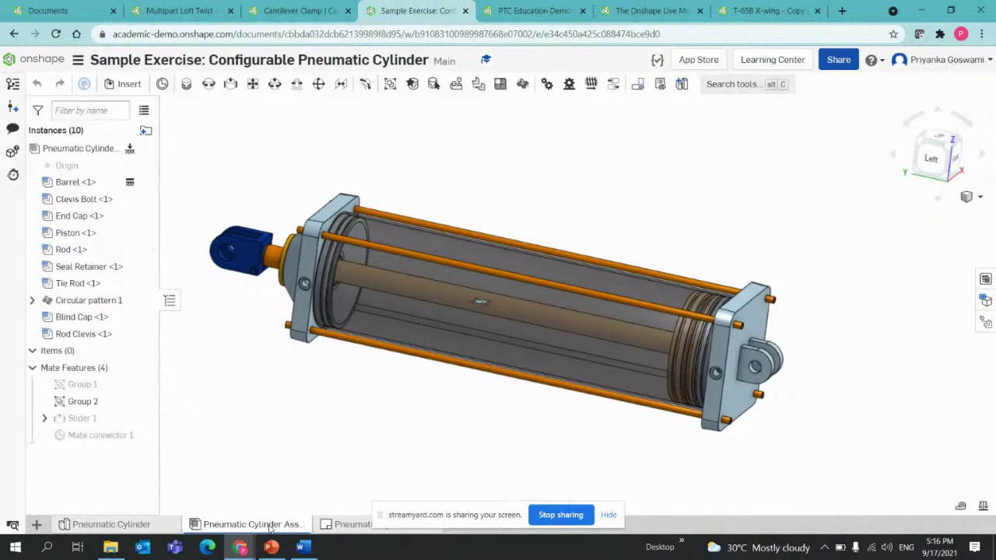
click(113, 524)
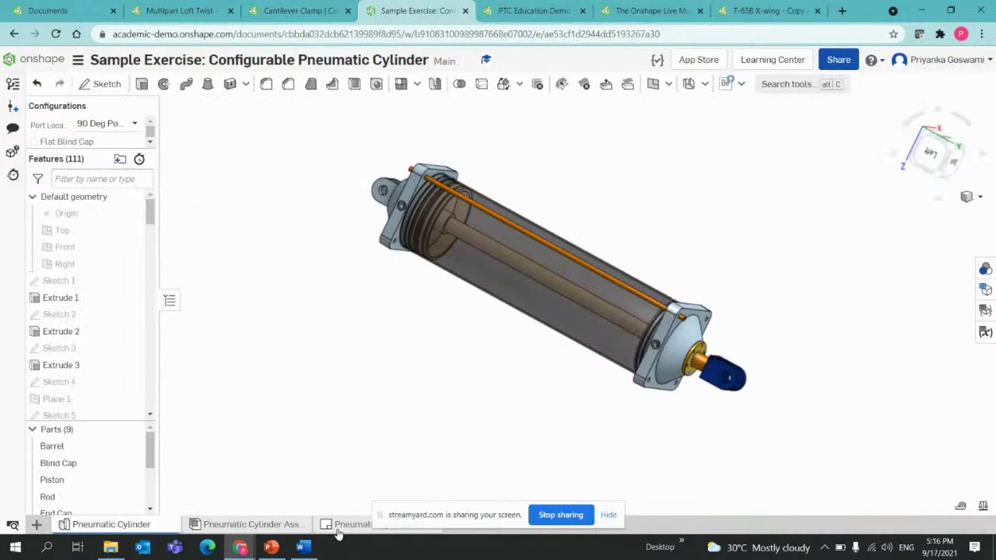
mouse_move(388, 398)
right_down()
mouse_move(444, 354)
mouse_move(413, 393)
mouse_move(377, 390)
right_up()
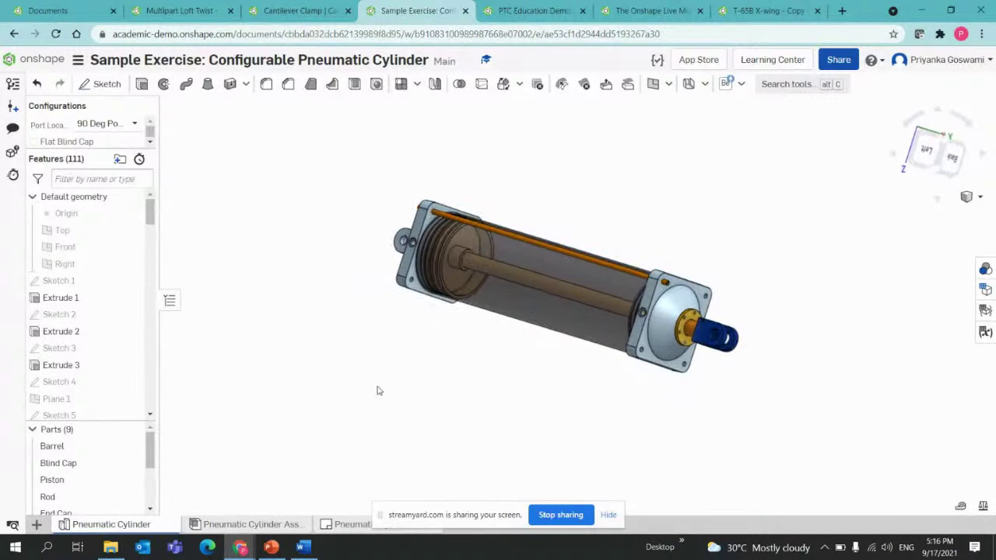
middle_drag(525, 363, 532, 354)
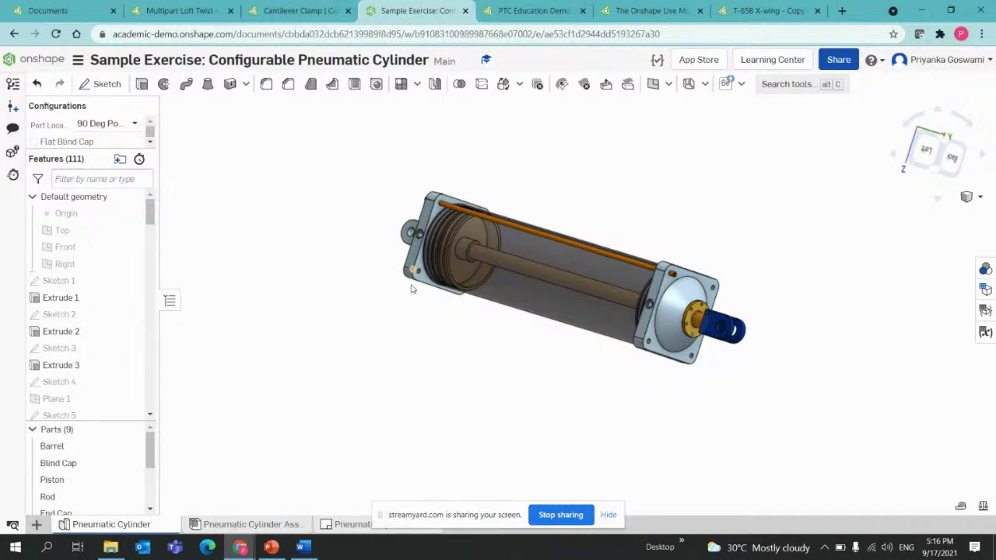
right_drag(417, 321, 487, 371)
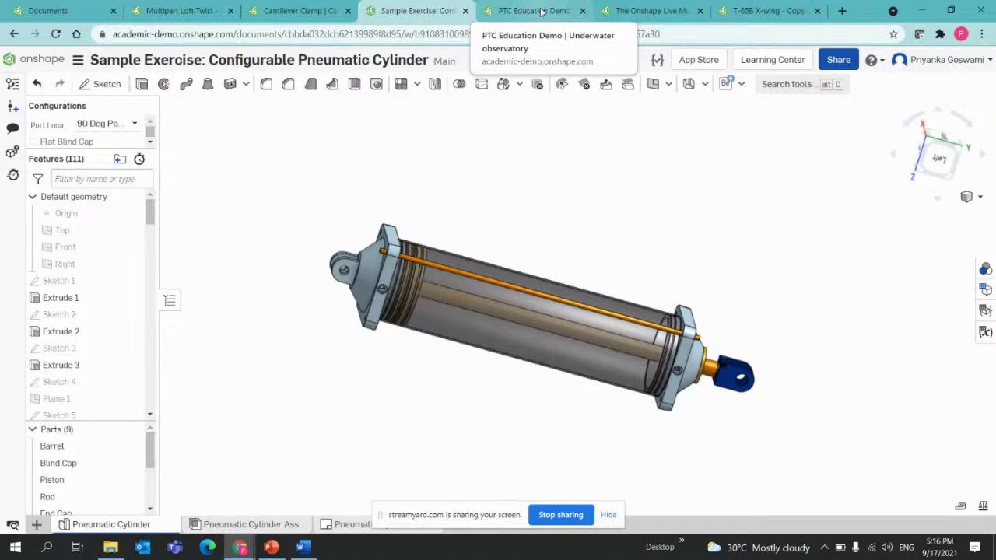
Open the Onshape Learning Center, skim its home page and close it
click(772, 68)
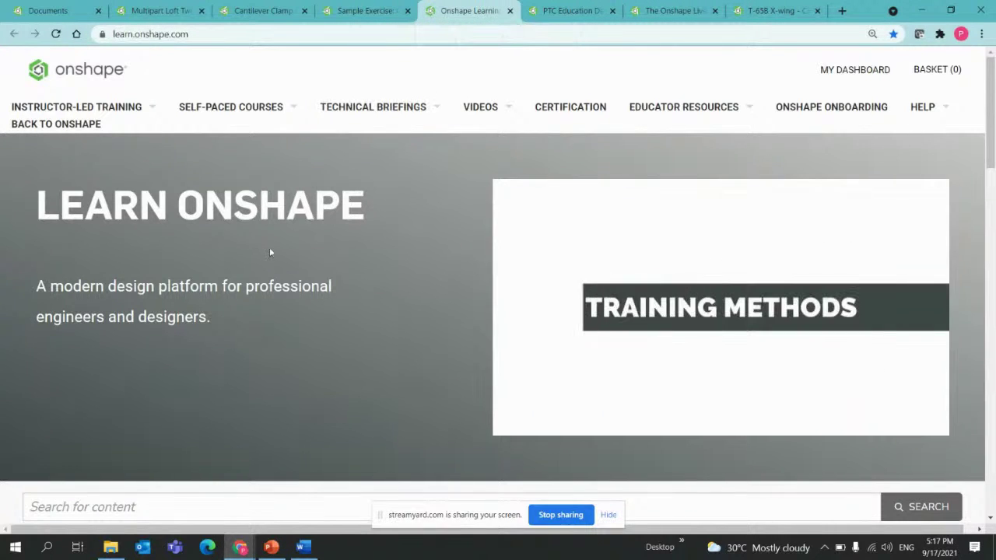
scroll(288, 247, down, 3)
scroll(439, 261, up, 3)
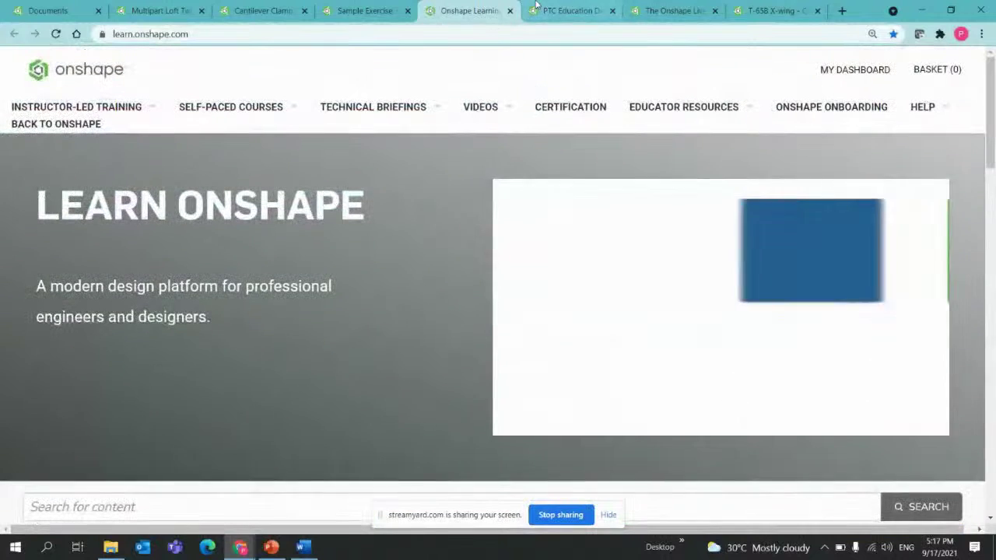
key(ctrl+w)
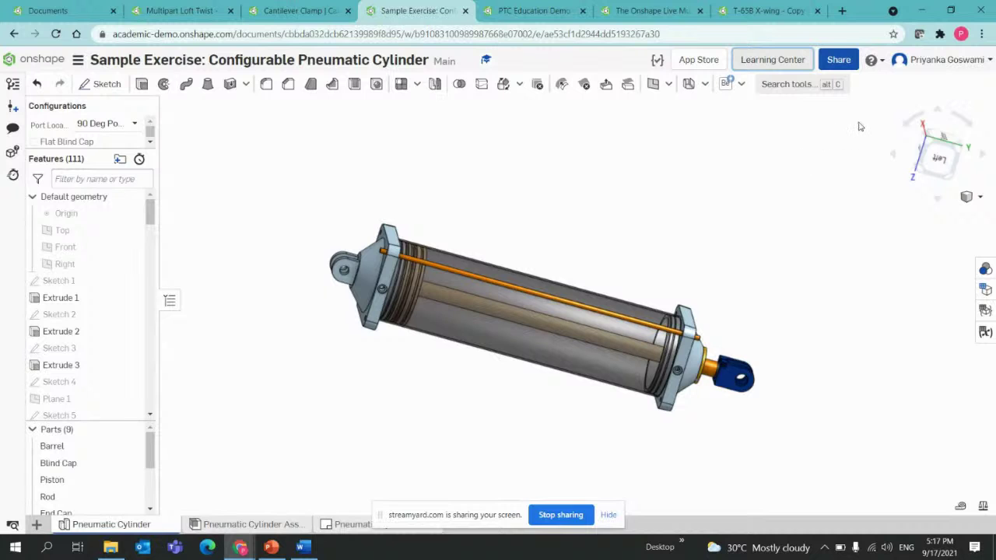
mouse_move(578, 229)
right_down()
mouse_move(537, 256)
mouse_move(569, 231)
right_up()
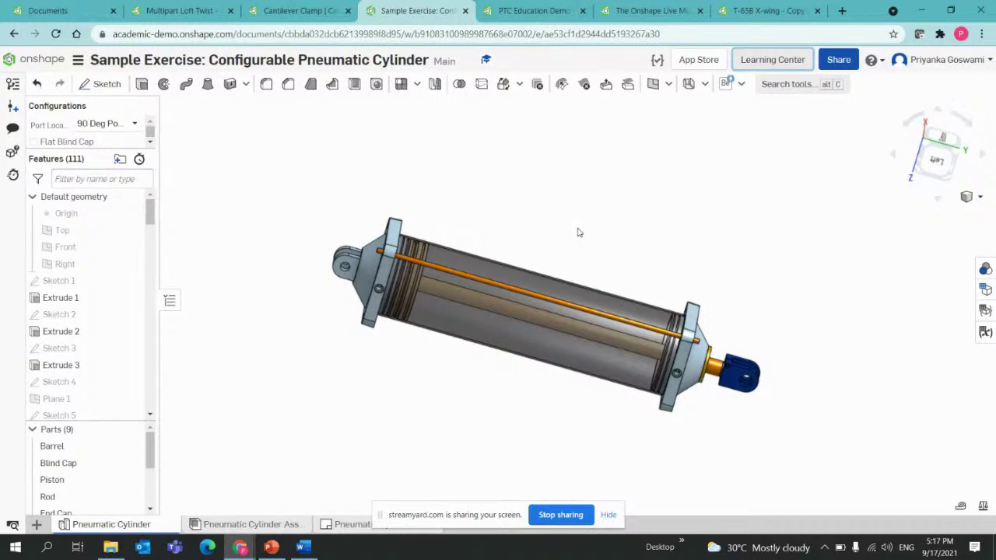
right_drag(578, 231, 555, 239)
middle_drag(554, 238, 531, 254)
right_drag(531, 253, 552, 235)
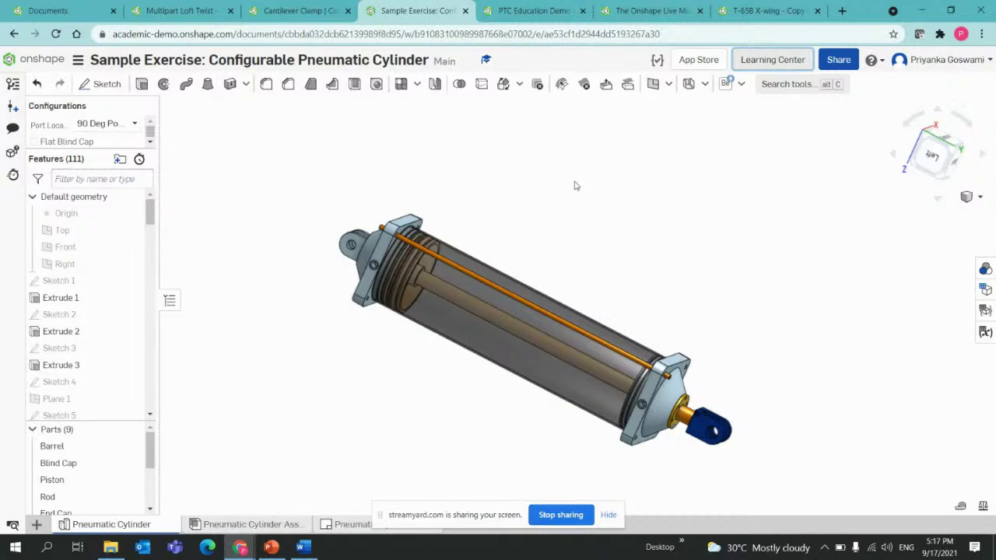
right_drag(575, 186, 569, 192)
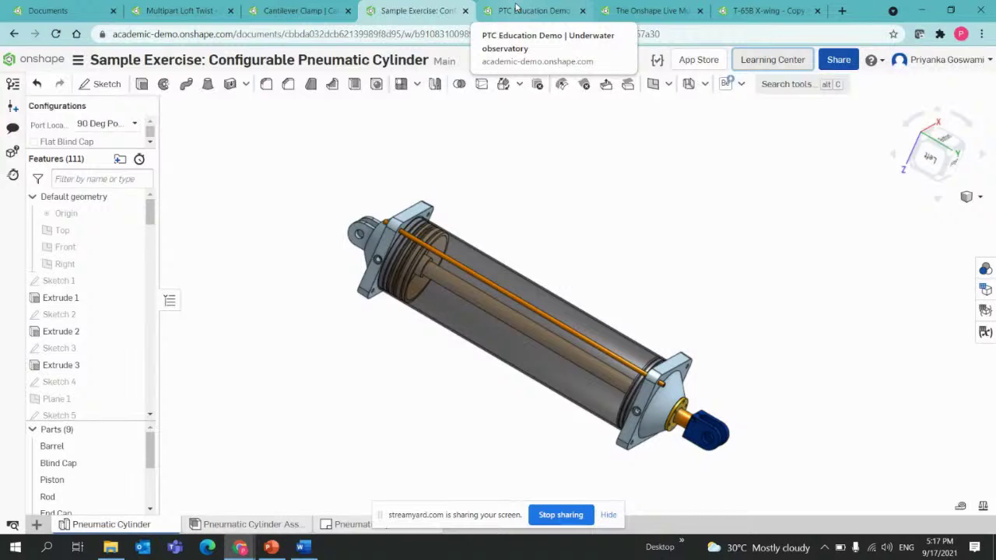
Switch to the PTC Education Demo document and examine the Underwater observatory assembly, finishing in the left view
click(516, 8)
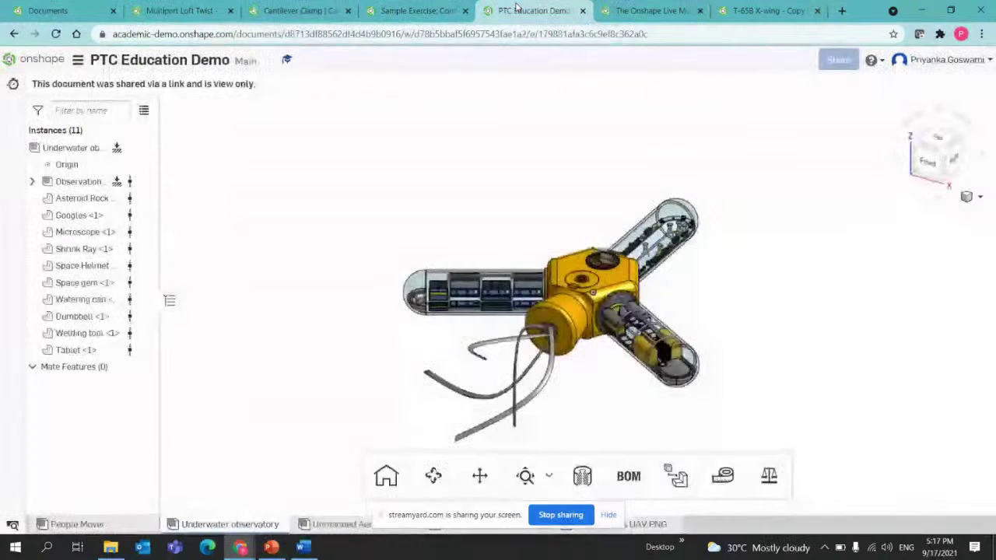
right_drag(498, 207, 599, 209)
scroll(591, 224, down, 5)
right_drag(619, 160, 588, 206)
middle_drag(588, 205, 506, 228)
key(shift+3)
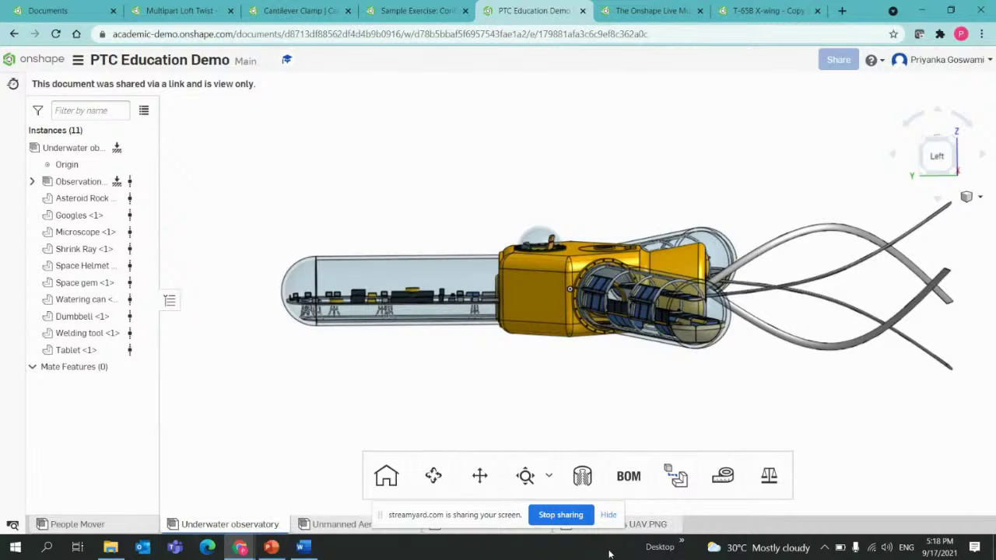
Hide the screen-sharing notice and examine the Underwater observatory up close from its left side
click(609, 515)
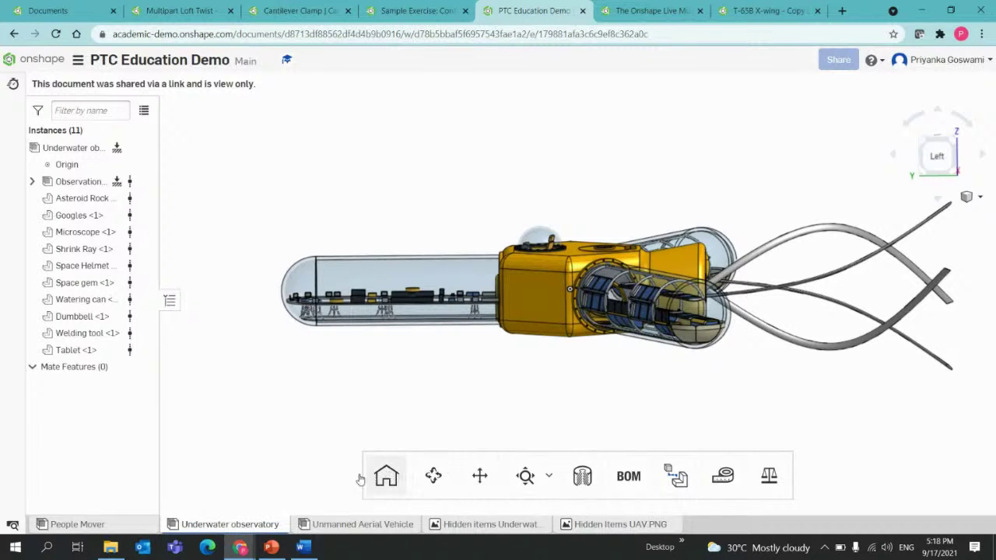
scroll(424, 402, up, 3)
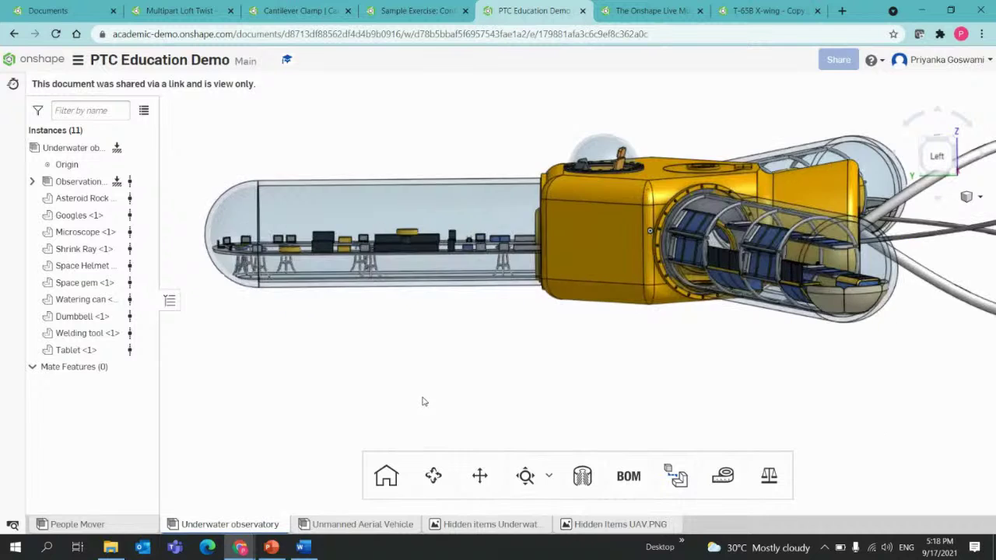
scroll(427, 425, up, 2)
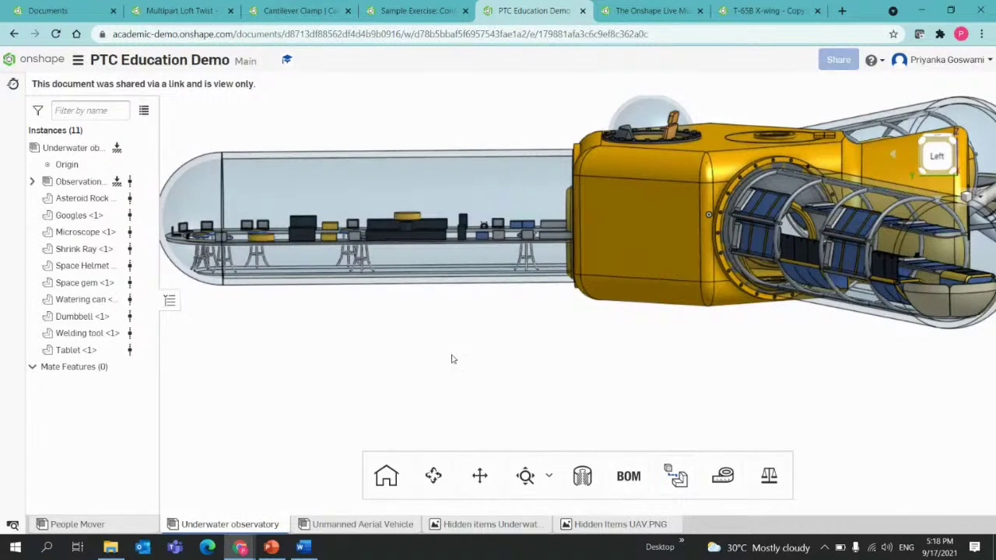
scroll(456, 355, down, 2)
mouse_move(454, 353)
right_down()
mouse_move(480, 349)
mouse_move(451, 355)
right_up()
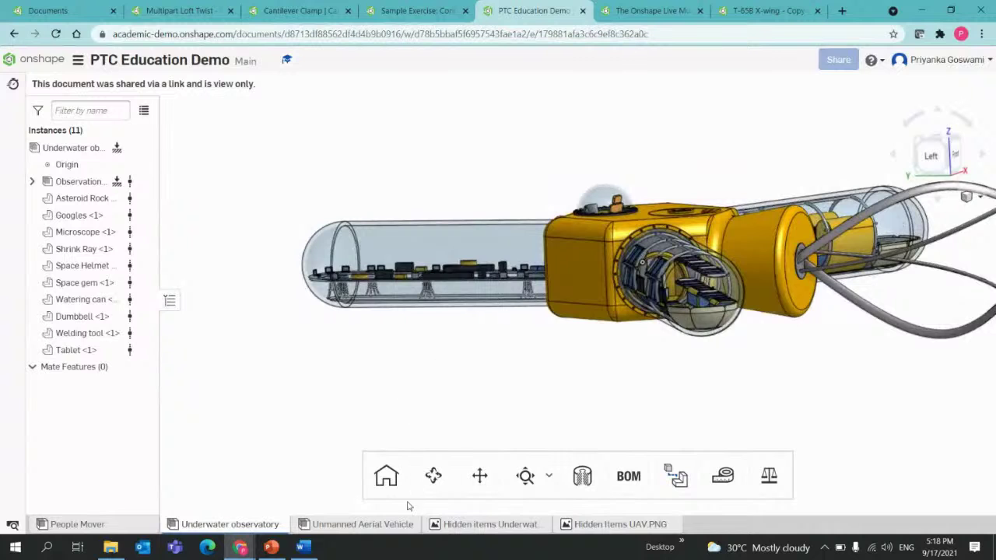
Look at the Unmanned Aerial Vehicle assembly, then return to the Underwater observatory and examine its modules from the back
click(365, 529)
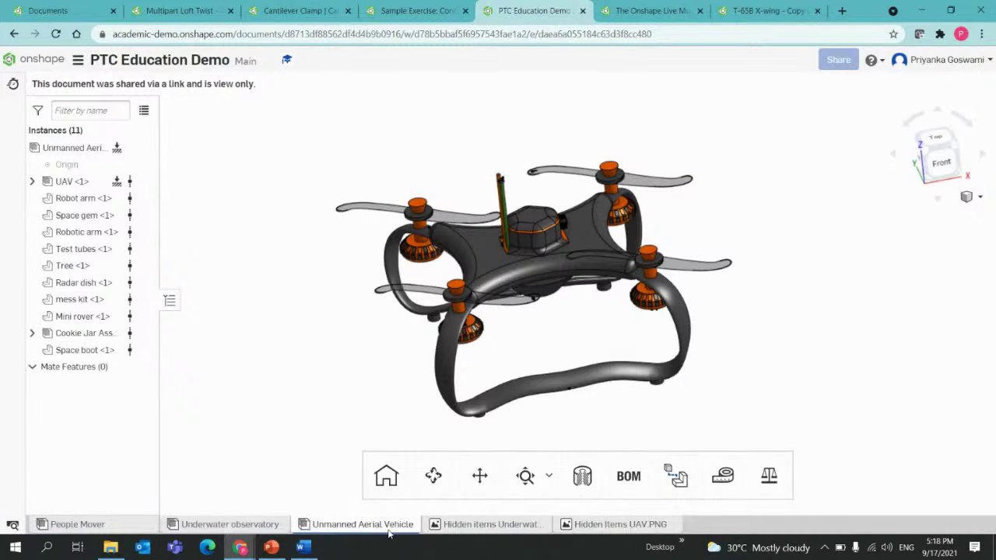
click(490, 529)
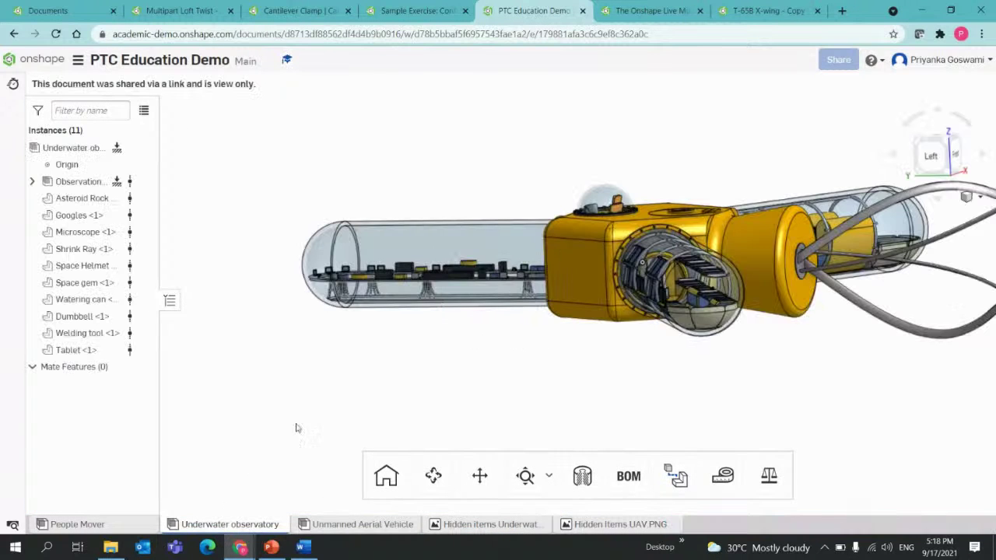
scroll(418, 354, down, 1)
right_drag(448, 355, 518, 364)
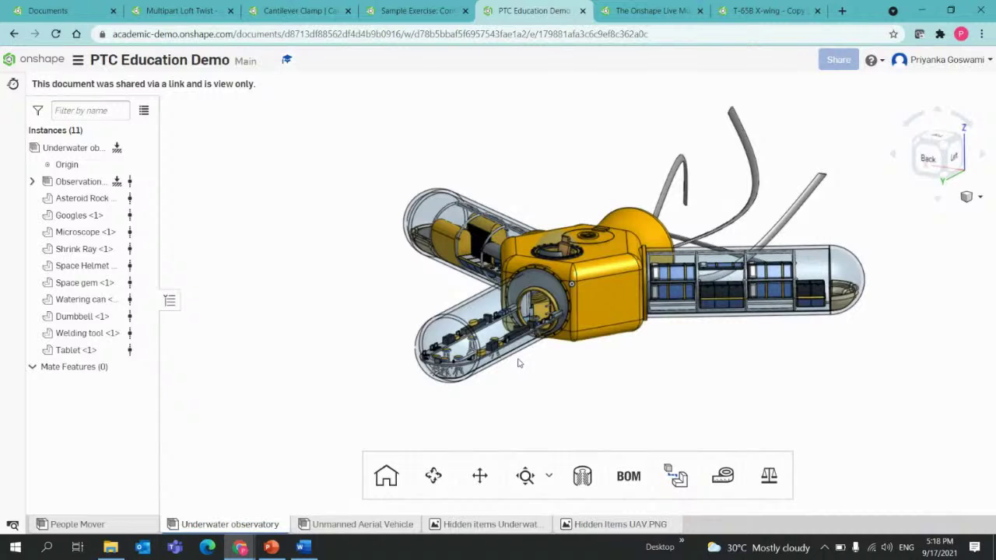
scroll(519, 364, up, 2)
middle_drag(518, 365, 466, 394)
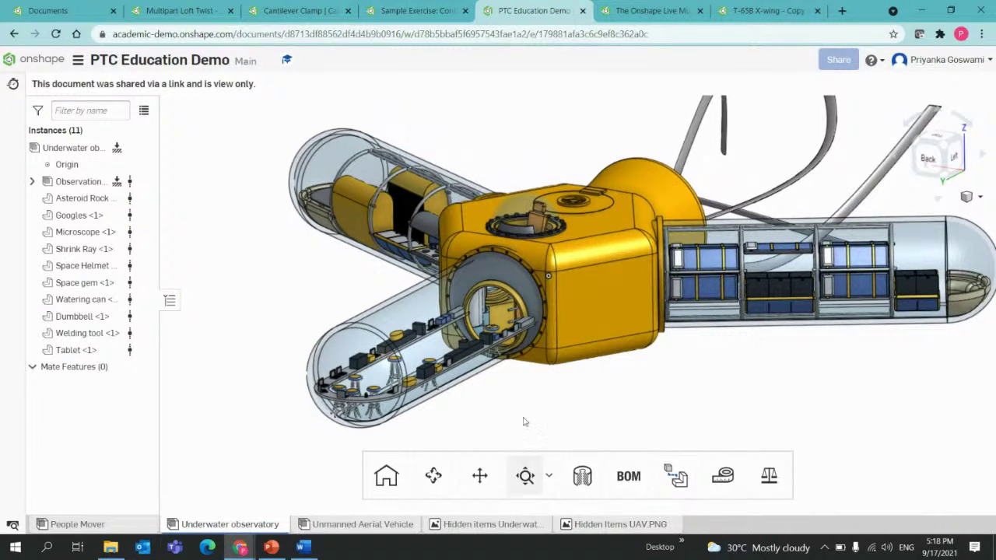
Refresh the timed-out sessions of The Onshape Live Music Experience and T-65B X-wing - Copy documents
click(646, 11)
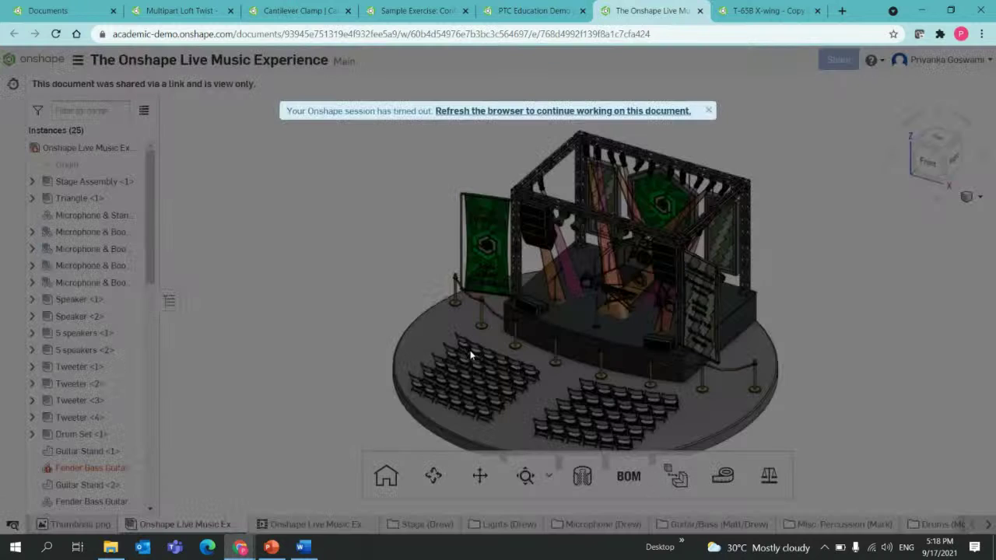
click(546, 111)
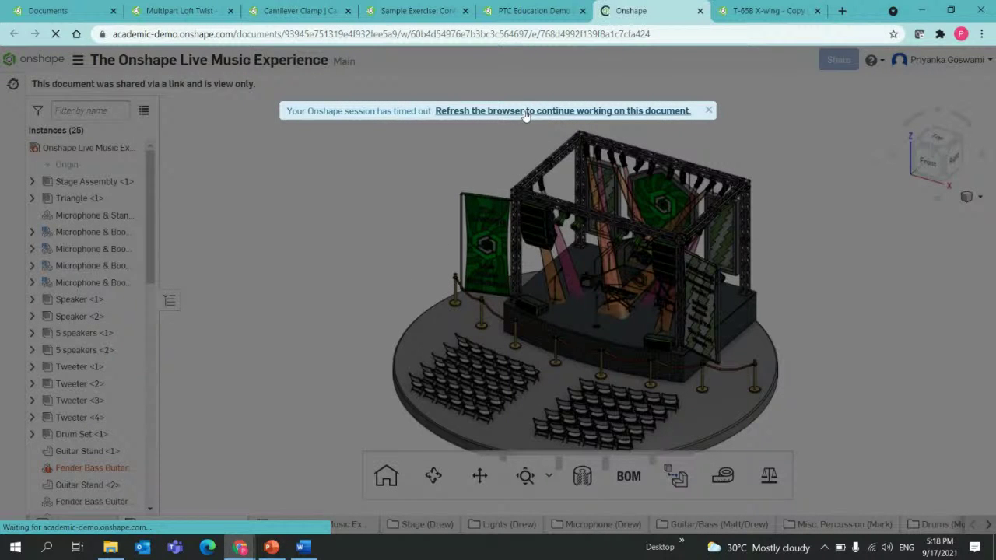
right_click(417, 199)
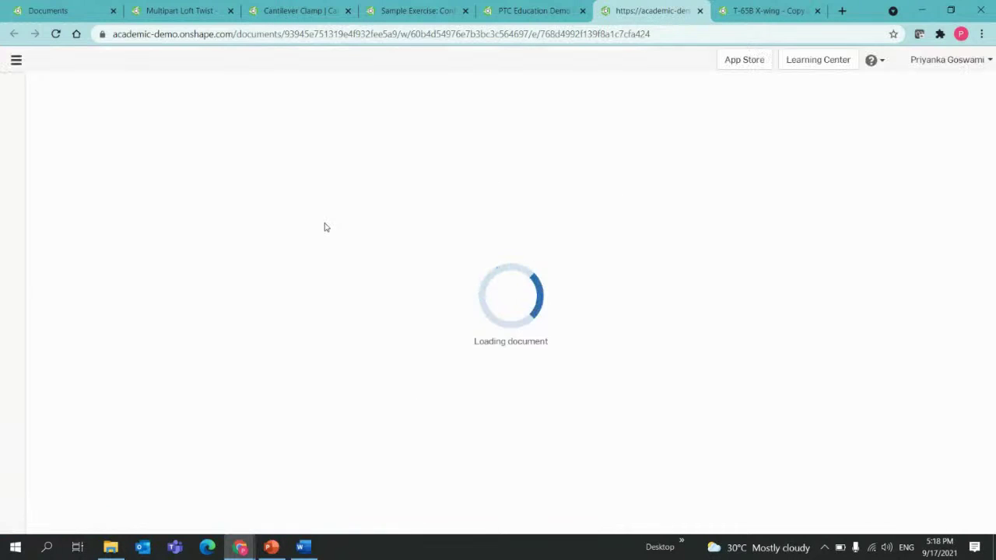
click(735, 11)
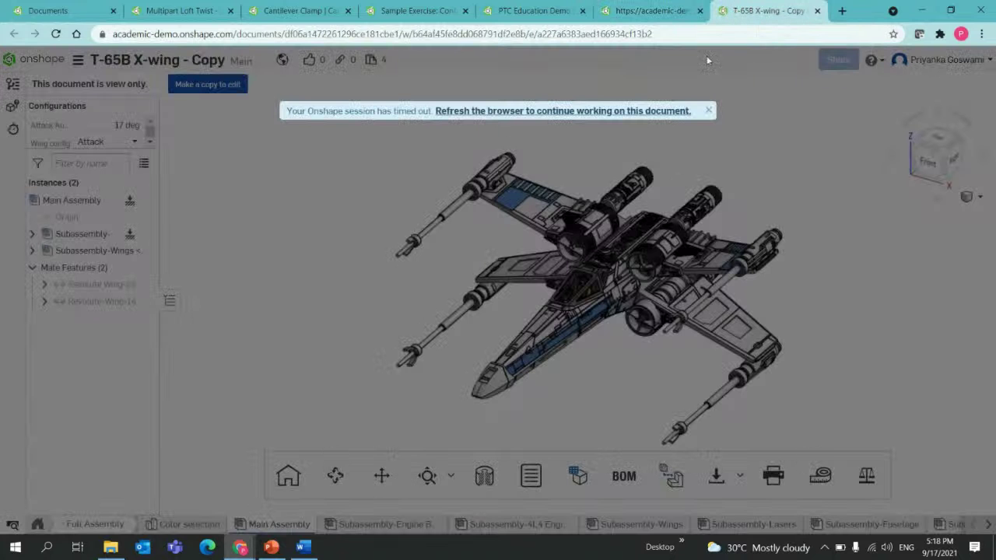
click(532, 112)
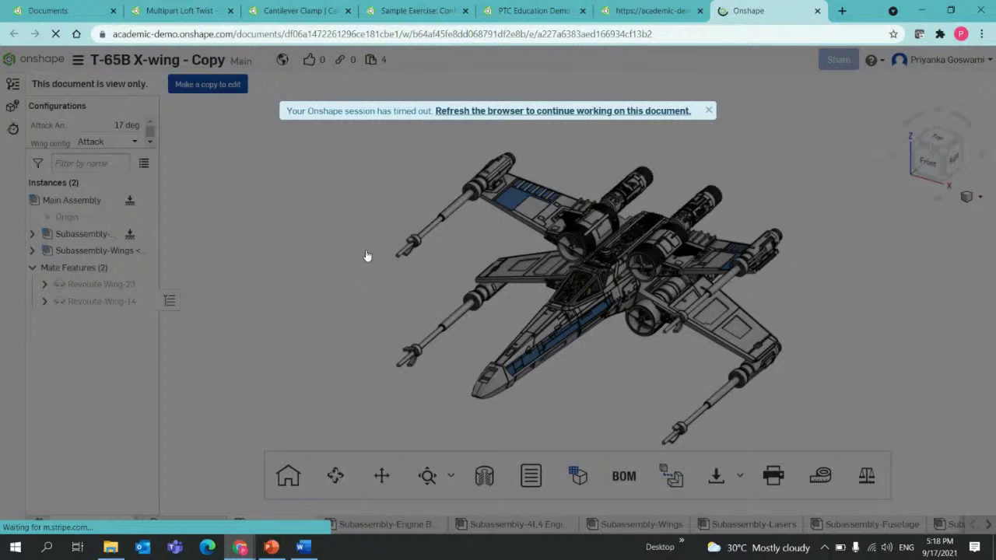
right_click(300, 281)
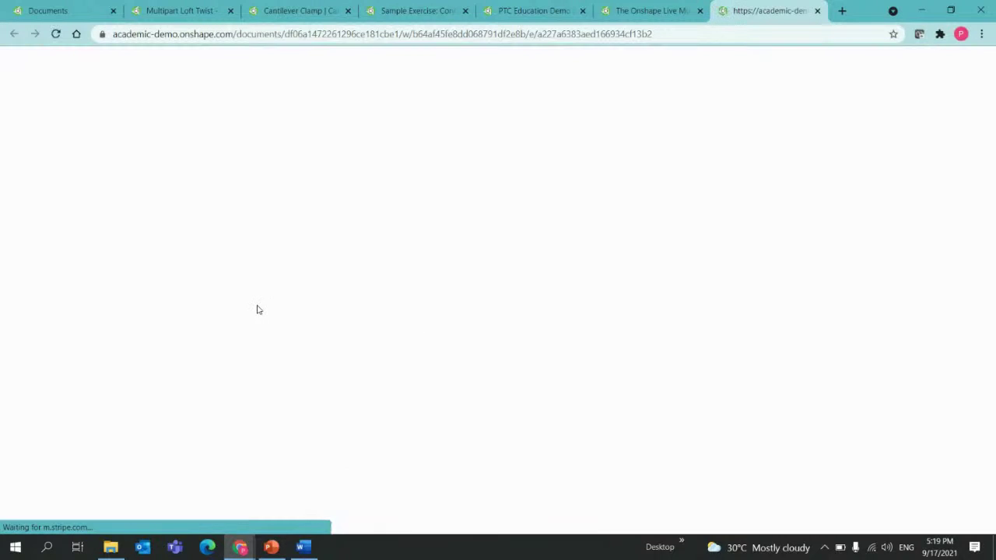
Return to The Onshape Live Music Experience document and browse its full list of tabs and folders
click(622, 10)
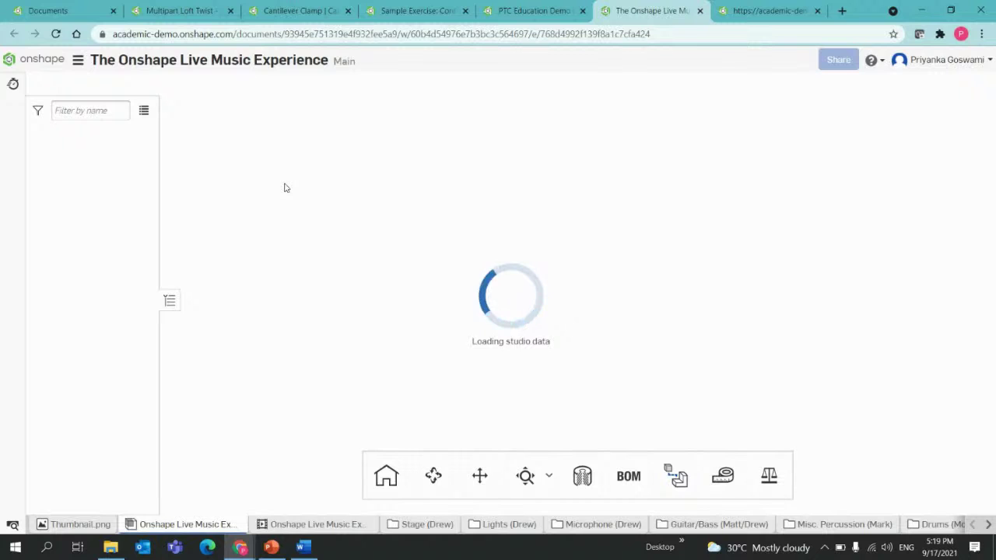
right_click(363, 274)
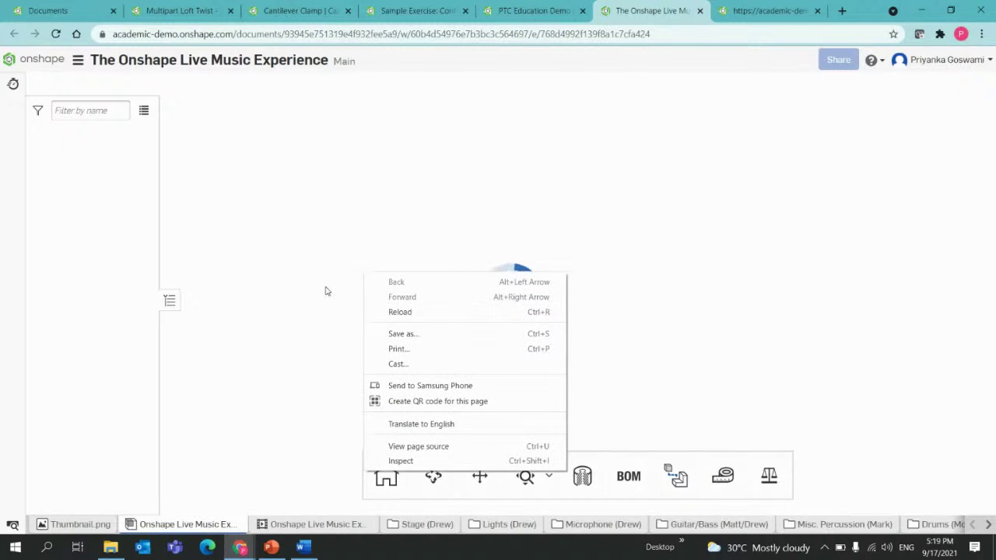
click(290, 310)
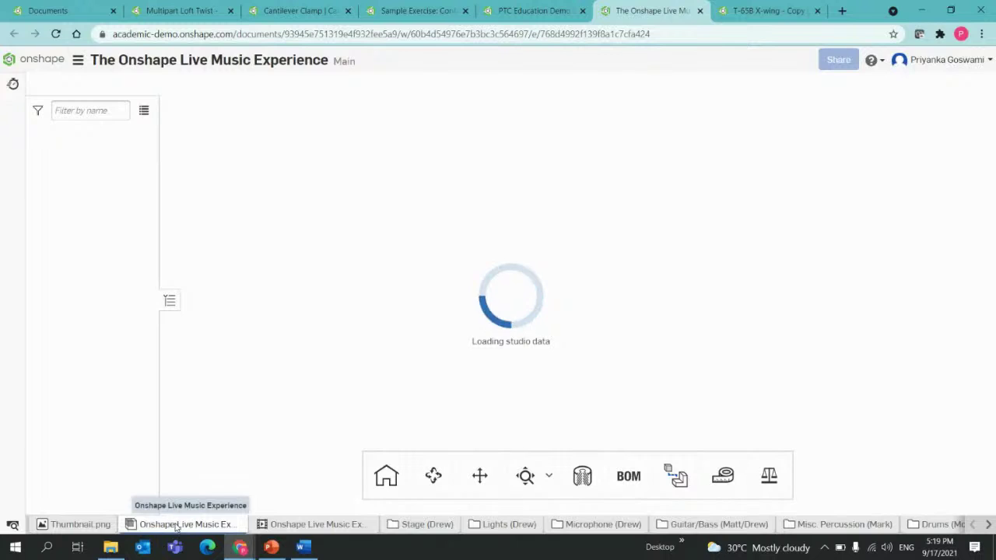
right_click(427, 385)
click(311, 385)
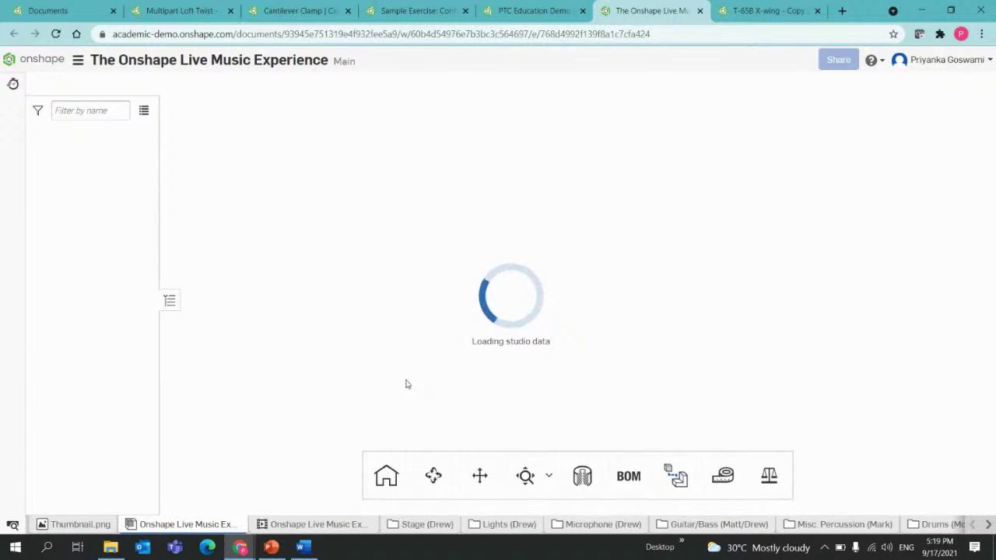
click(12, 524)
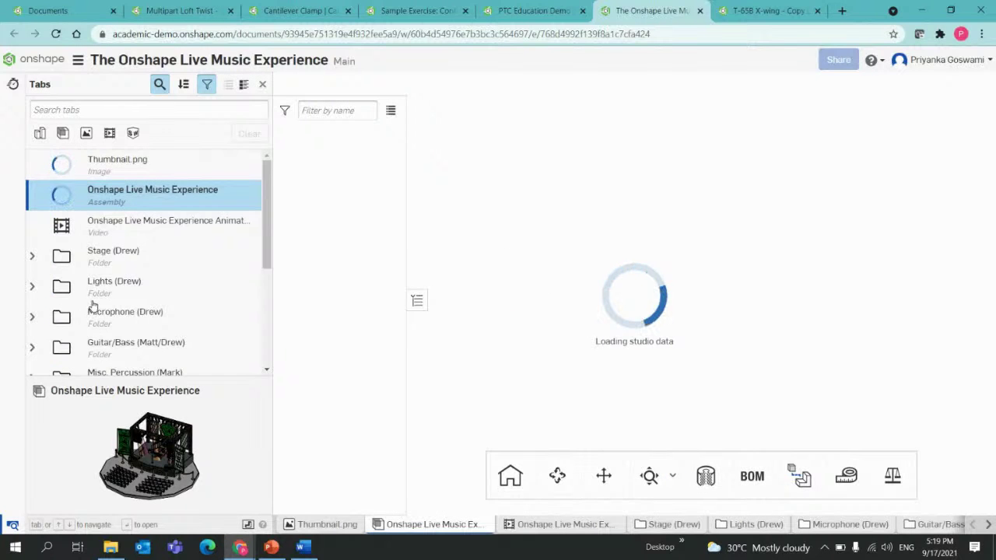
scroll(92, 305, down, 5)
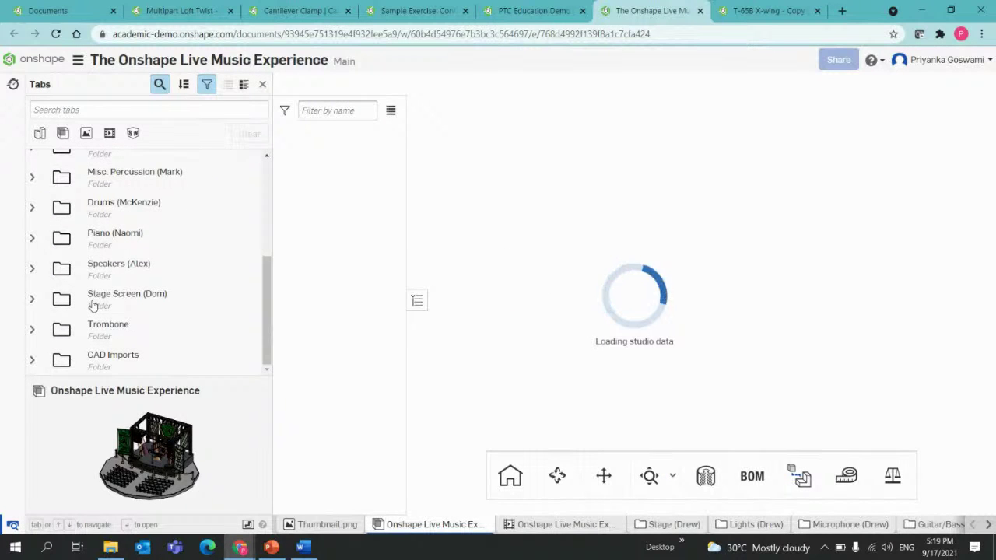
scroll(91, 305, up, 5)
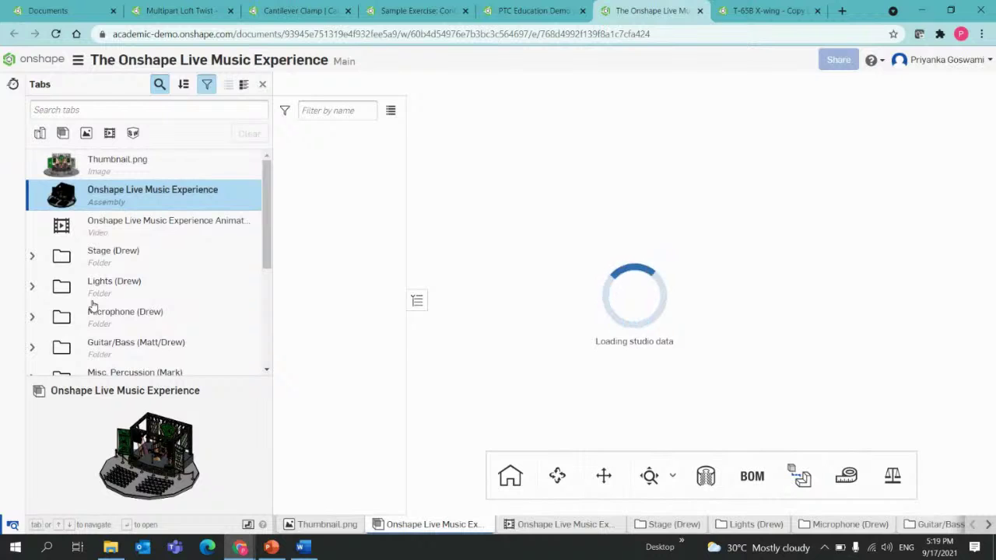
Open Thumbnail.png from the document's tab list, close the list and view the concert stage image
click(100, 165)
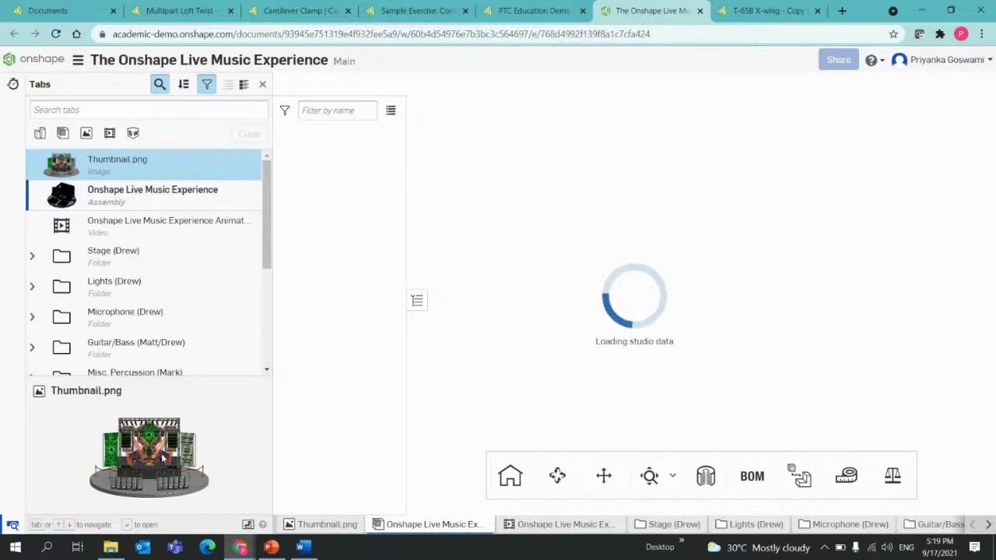
double_click(147, 164)
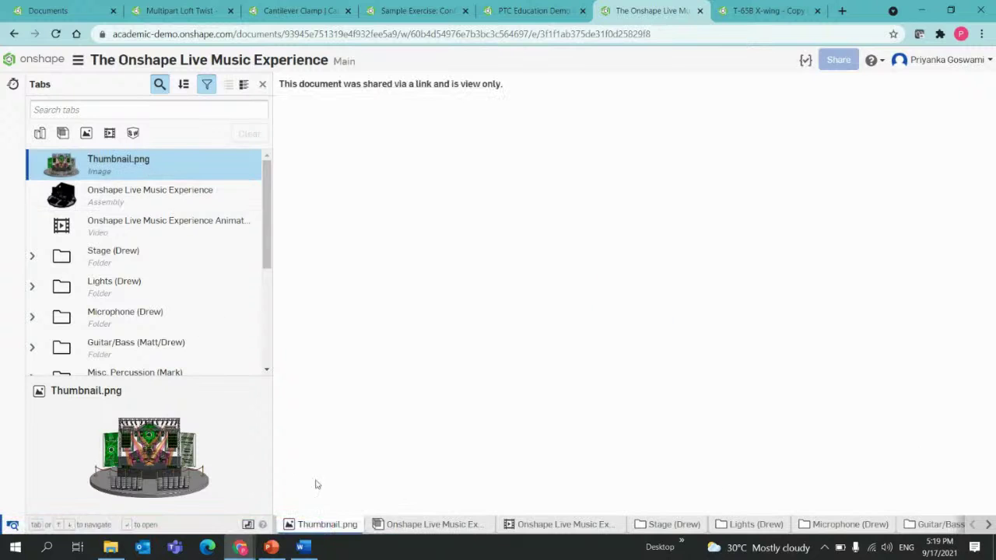
mouse_move(301, 528)
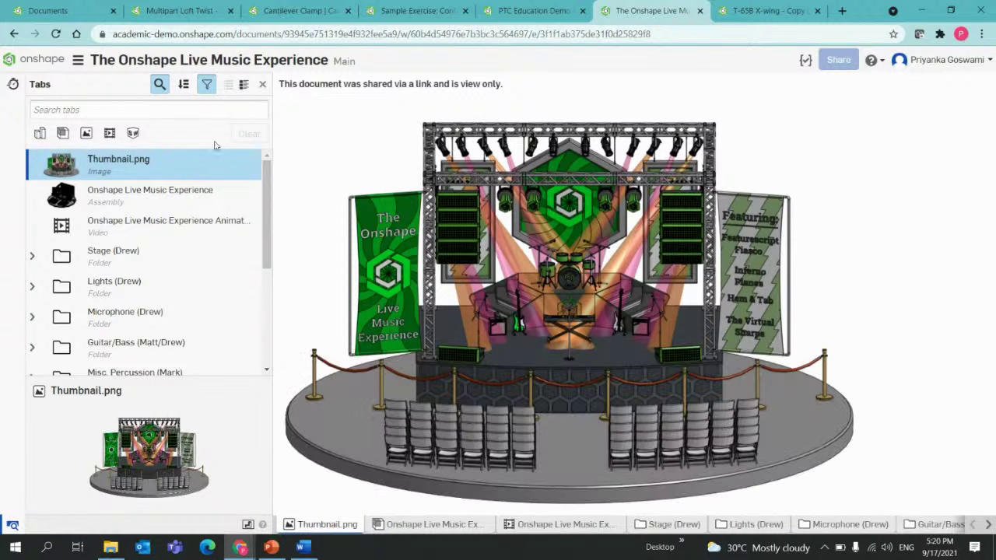
click(264, 88)
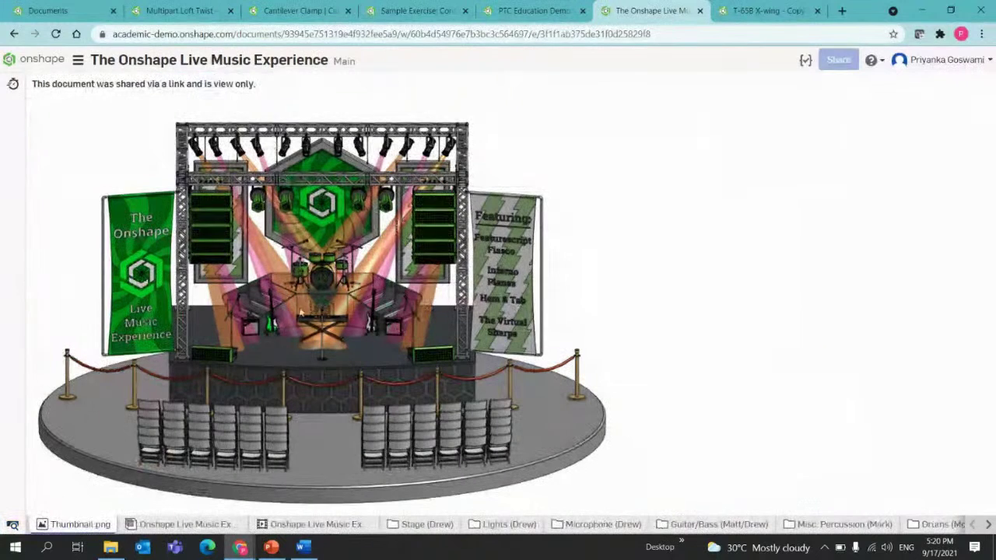
right_click(575, 281)
click(644, 218)
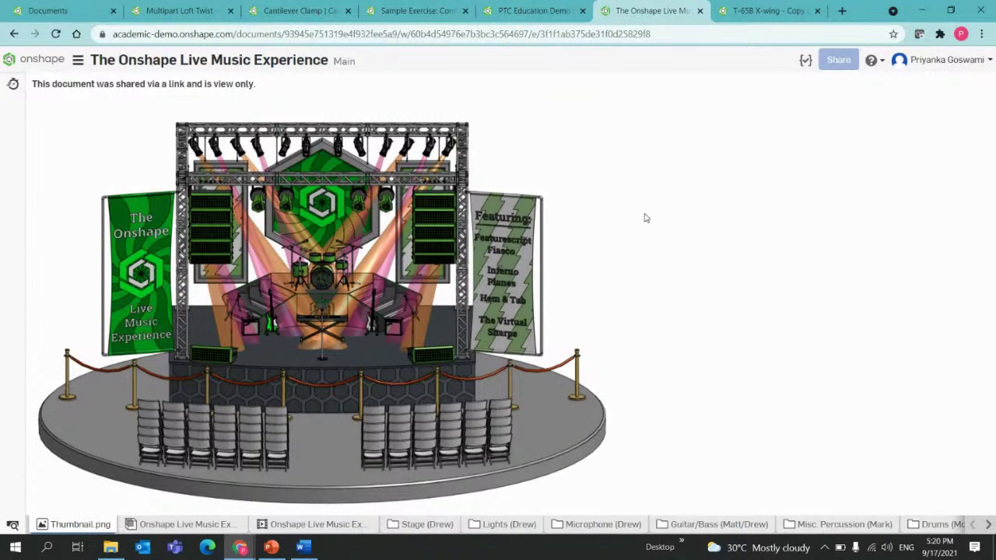
Switch to the T-65B X-wing - Copy document and inspect the Main Assembly's engines and cockpit up close
click(735, 11)
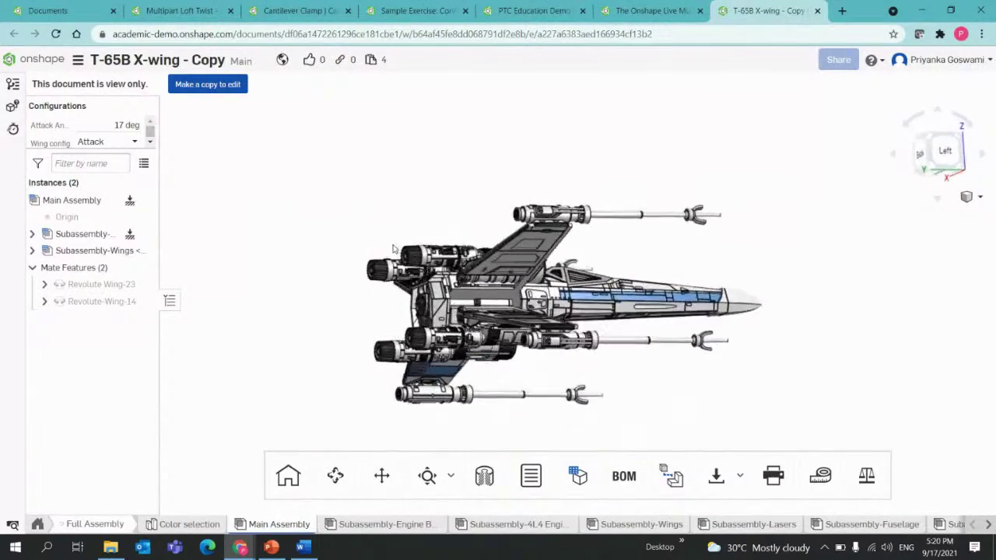
scroll(407, 260, up, 10)
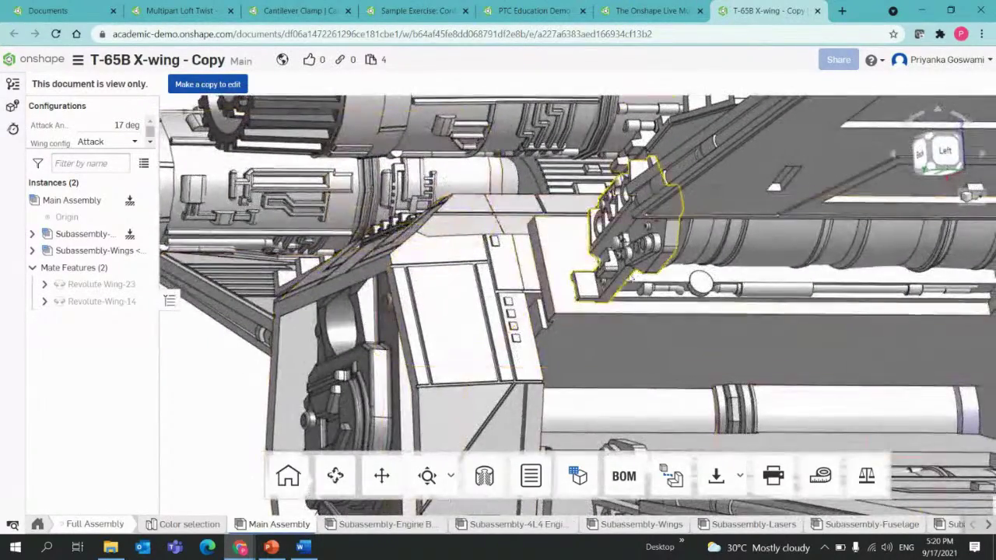
right_drag(631, 278, 523, 285)
scroll(602, 339, down, 3)
middle_drag(693, 327, 394, 344)
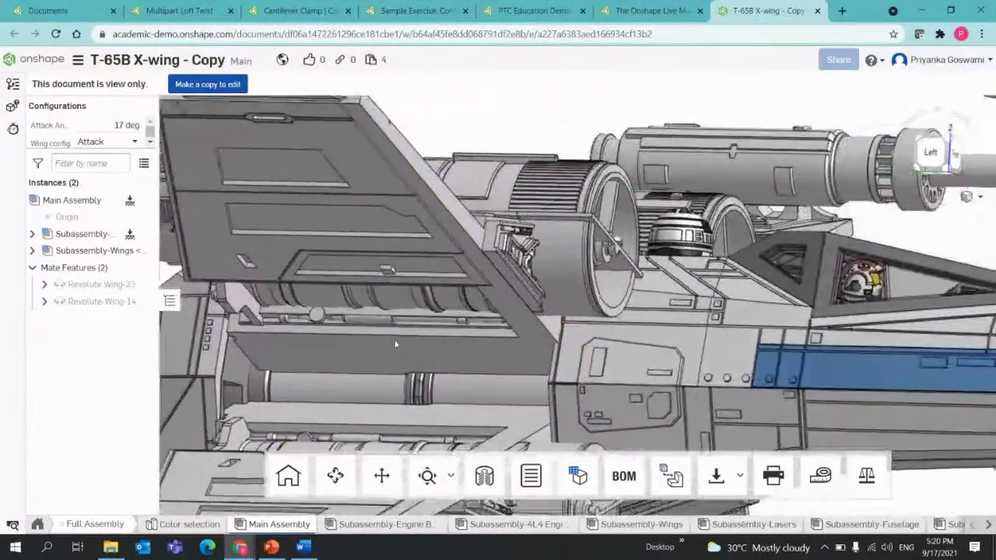
scroll(831, 297, up, 2)
middle_drag(880, 270, 674, 249)
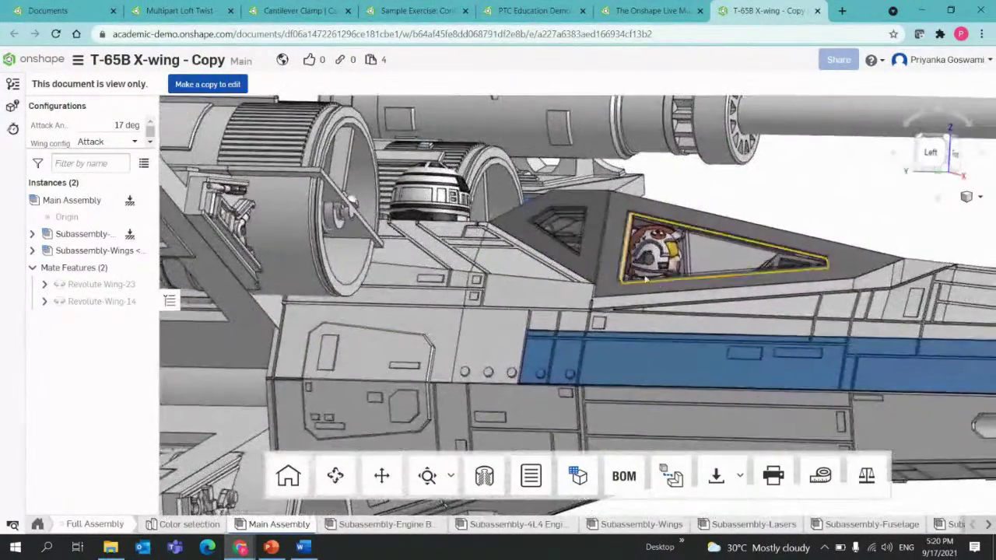
Examine the X-wing's fuselage and wings, finishing with the whole ship in view
scroll(770, 346, down, 4)
scroll(764, 345, up, 3)
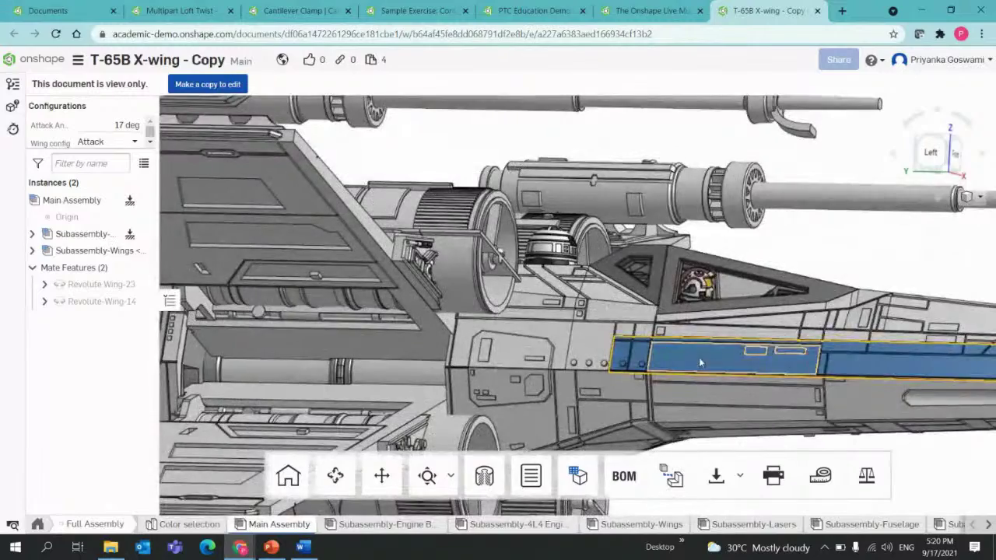
middle_drag(699, 359, 742, 327)
scroll(492, 394, down, 2)
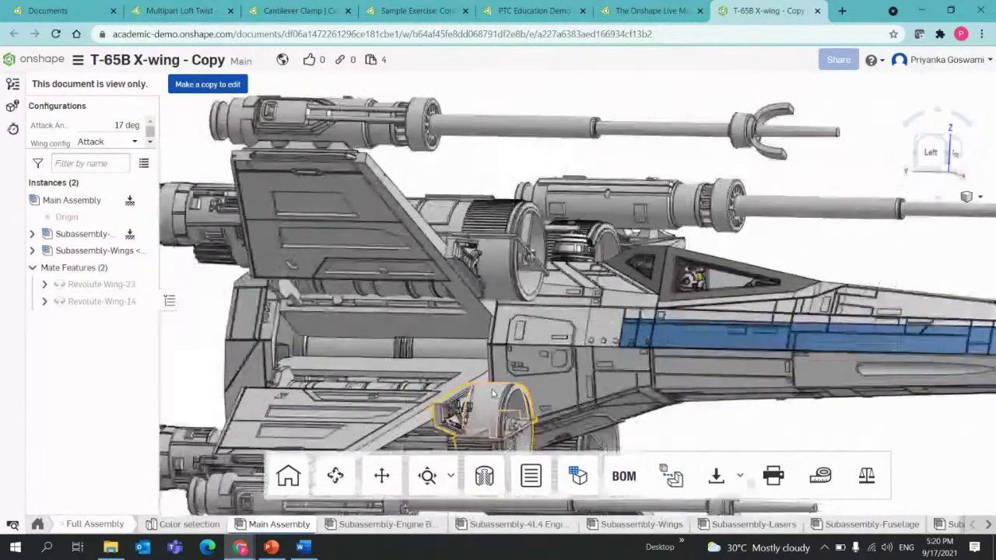
scroll(584, 360, down, 8)
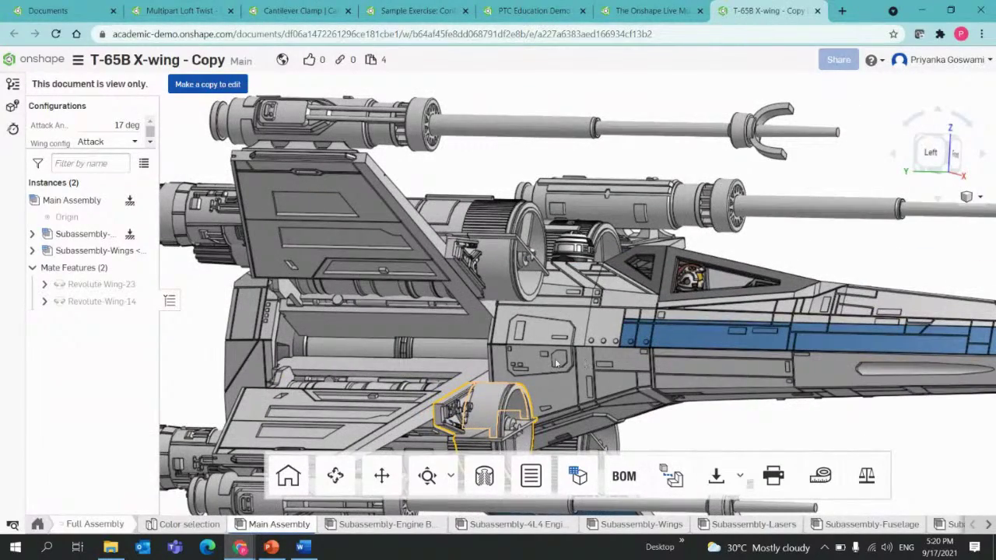
scroll(554, 360, up, 2)
scroll(557, 360, up, 3)
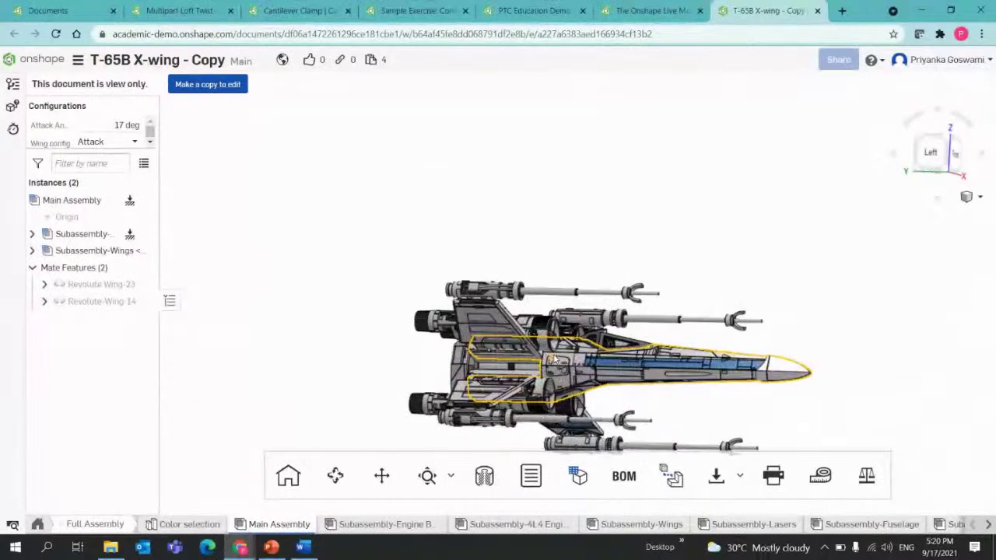
middle_drag(400, 423, 398, 366)
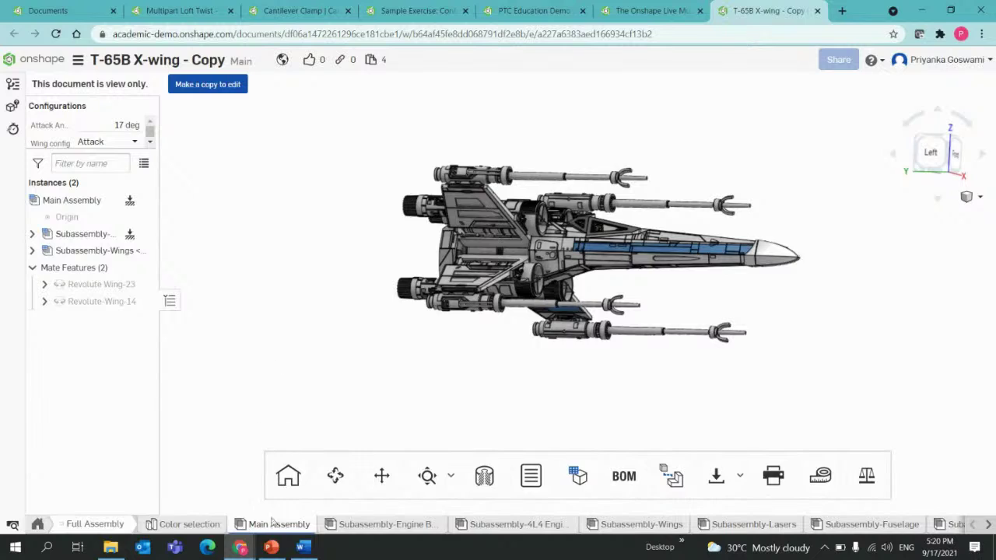
Switch to the PowerPoint presentation, show the closing THANK YOU! slide and minimize the presentation window
click(271, 547)
scroll(58, 443, down, 2)
click(60, 471)
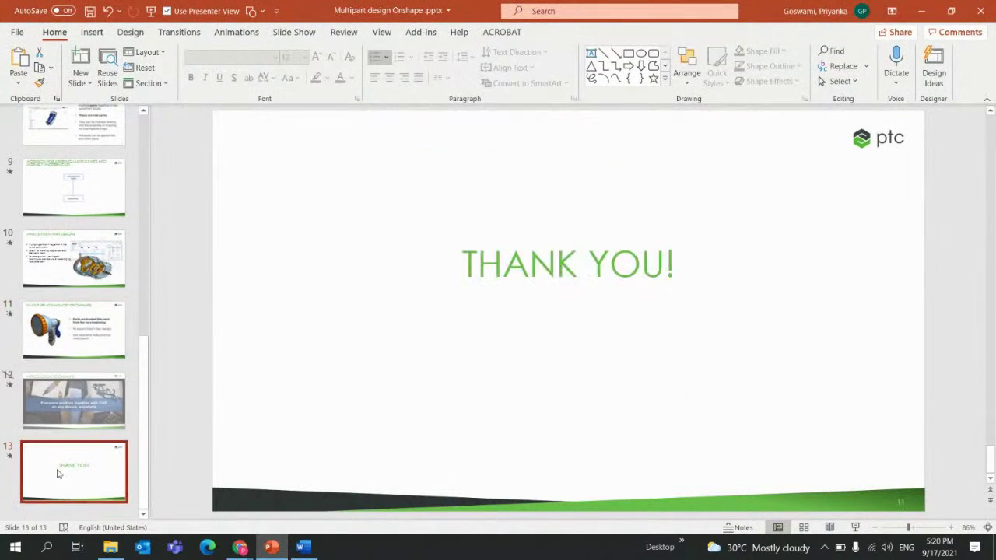
click(922, 13)
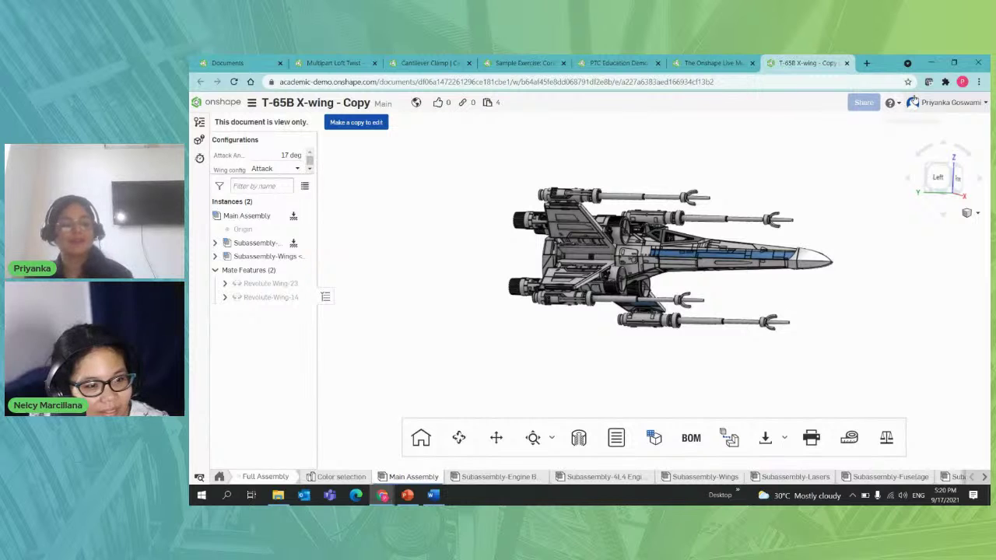
Stop sharing the screen with streamyard.com
key(alt+Tab)
key(Tab)
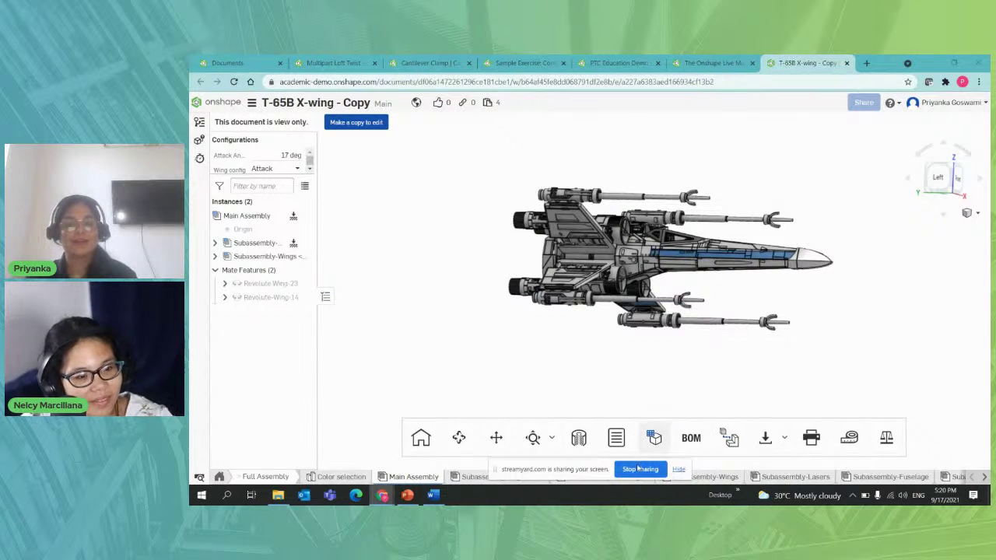
click(640, 468)
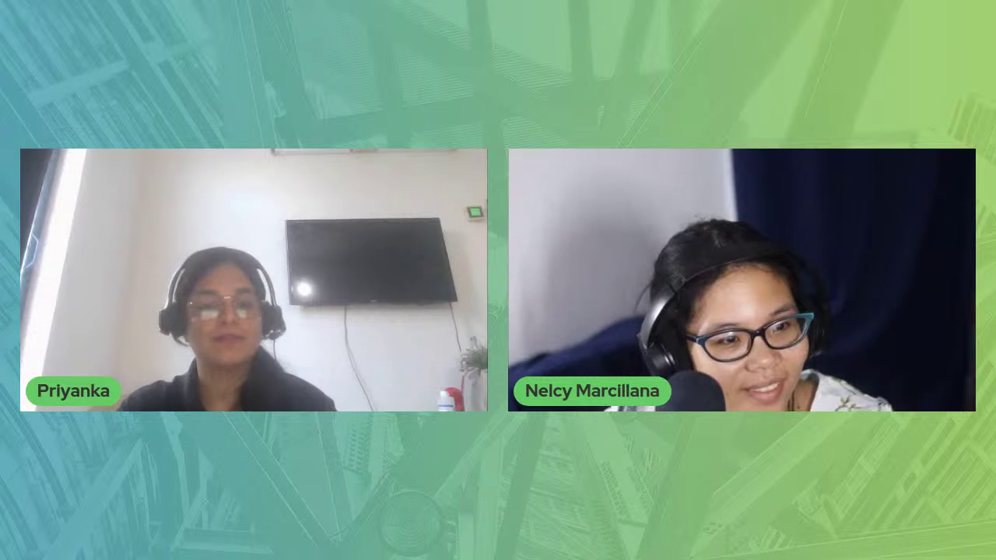